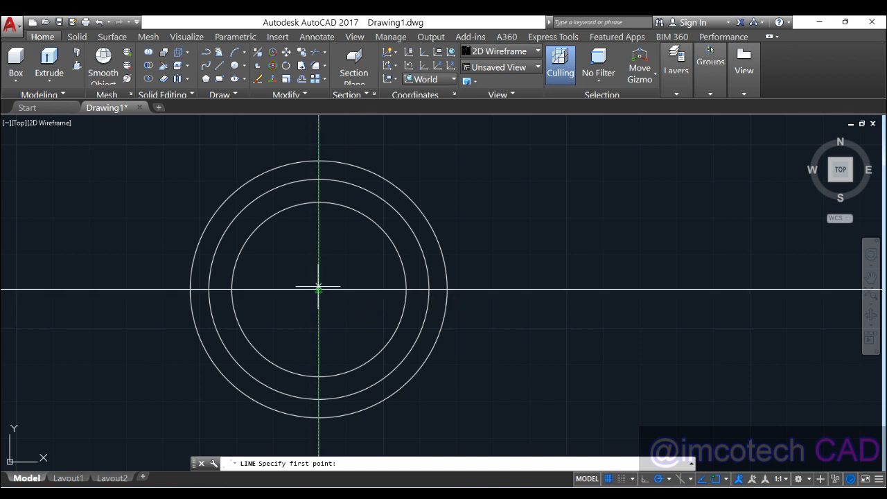
Draw a line 40 units long at 120° from the common centre of the circles
left_click(318, 289)
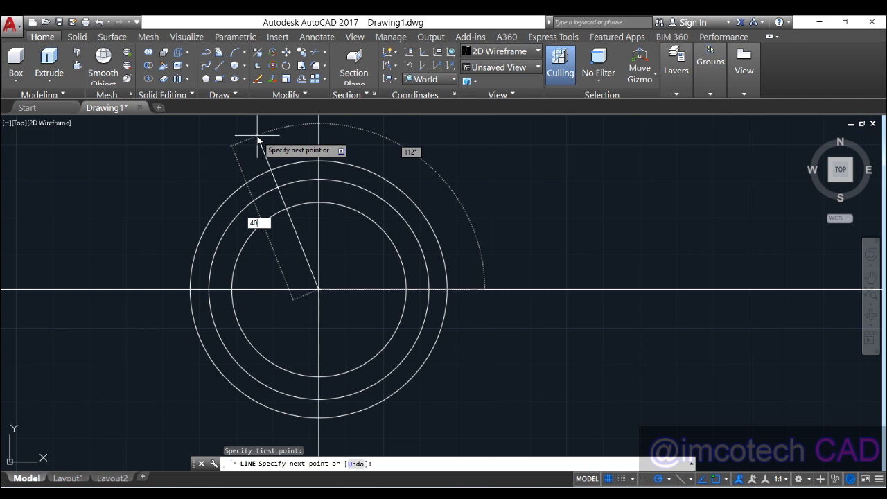
key("Tab")
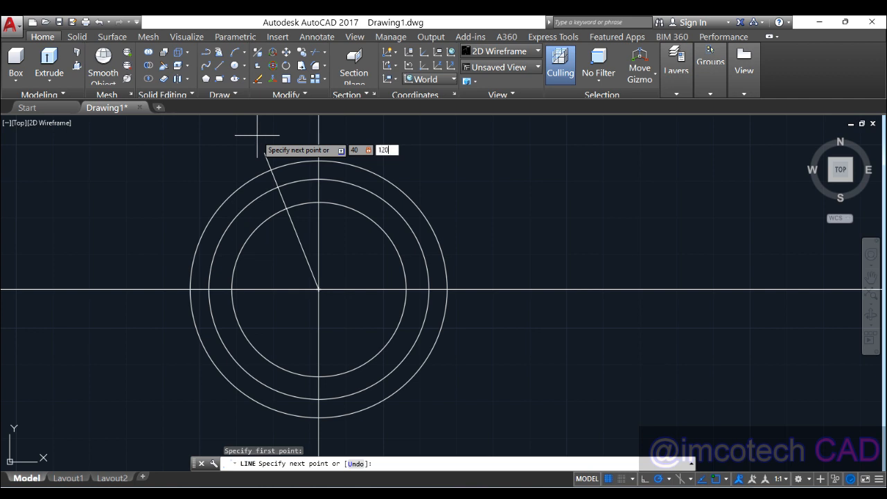
type("120")
key("Return")
key("Return")
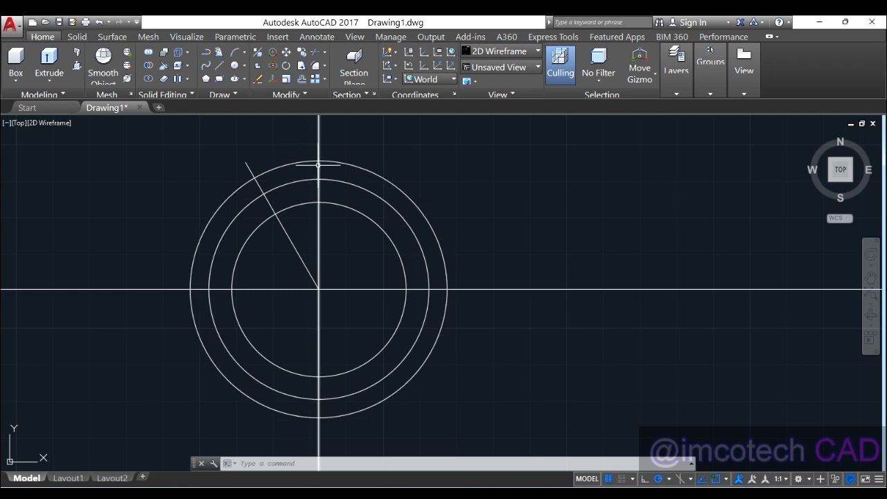
Switch to the Photos app to review the spur gear exercise and the picture of the finished gear teeth
mouse_move(586, 493)
left_click(588, 454)
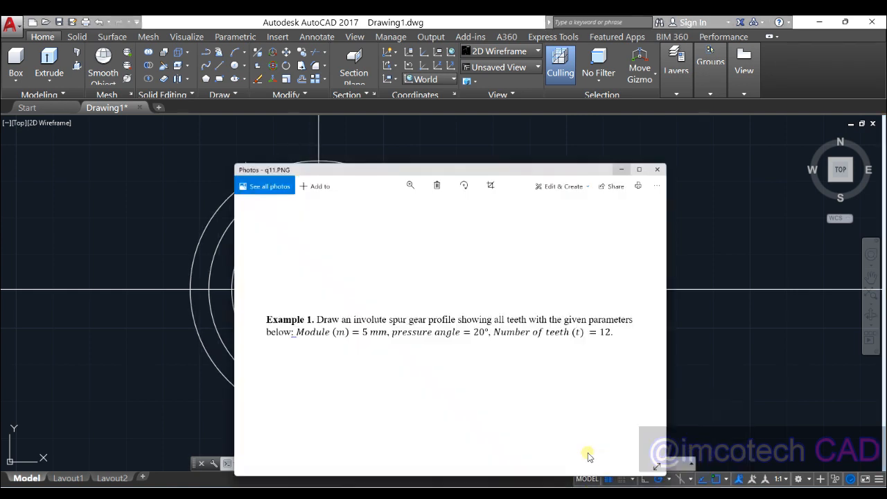
key("Right")
double_click(357, 186)
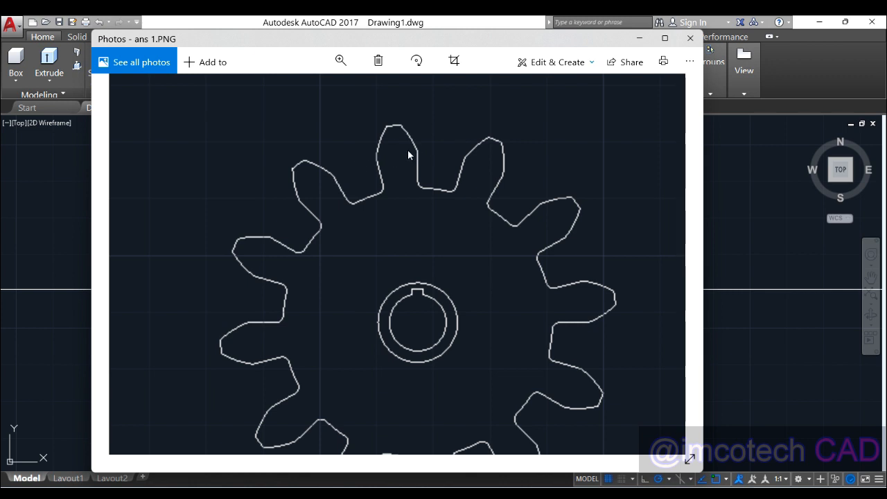
left_click(638, 38)
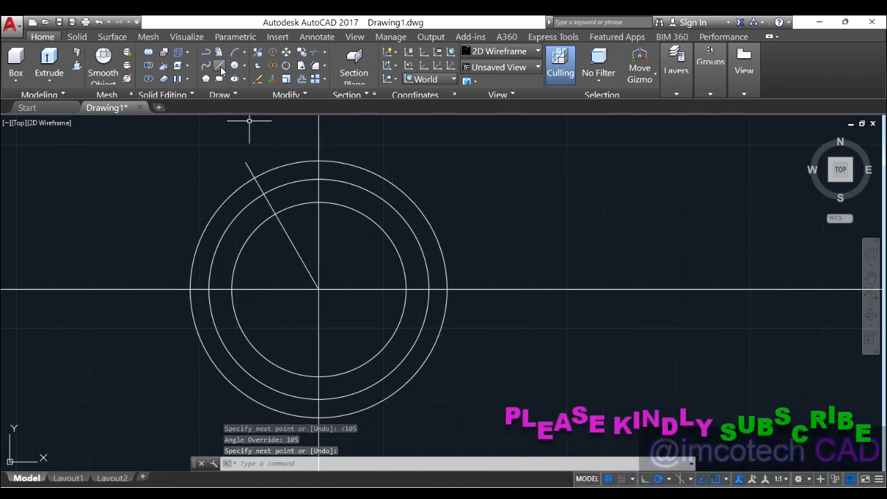
Draw a second line from the circles' centre, 40 units long at 105°
left_click(218, 64)
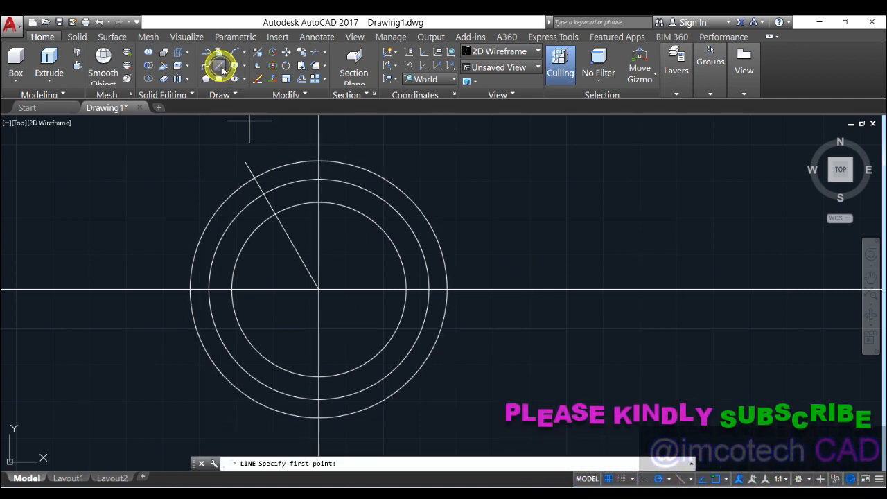
left_click(318, 288)
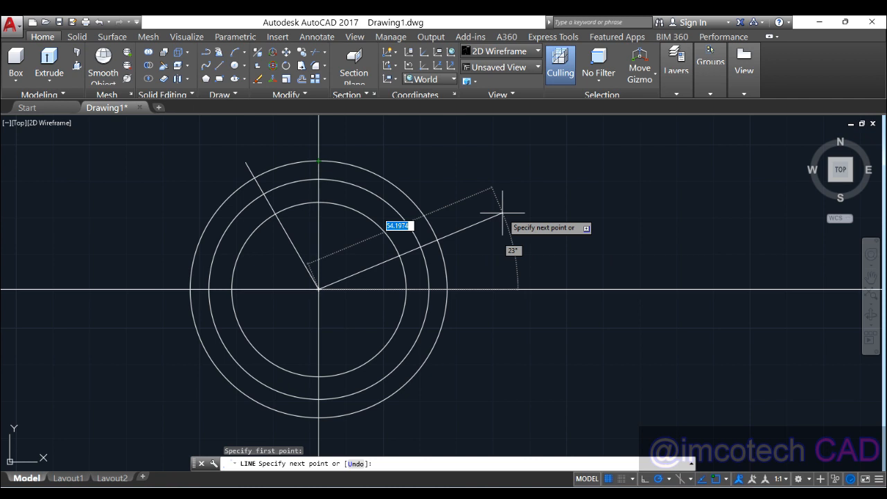
type("4")
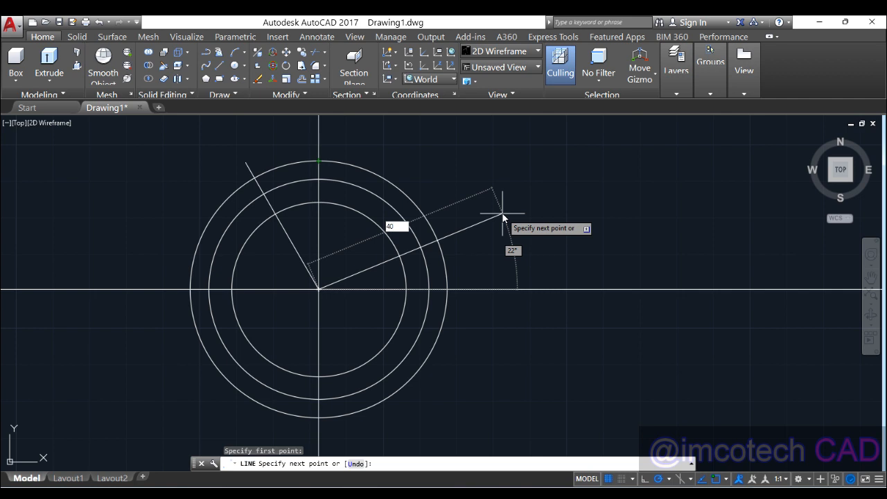
type("0")
key("Tab")
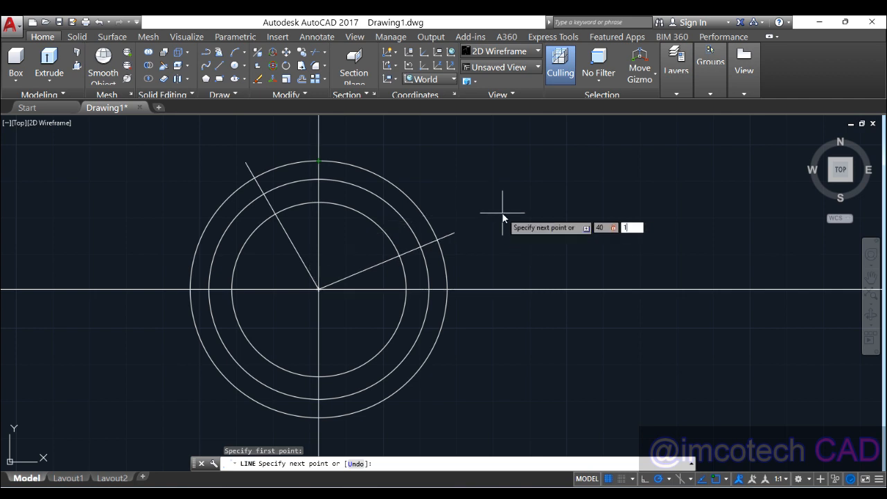
type("105")
key("Return")
key("Return")
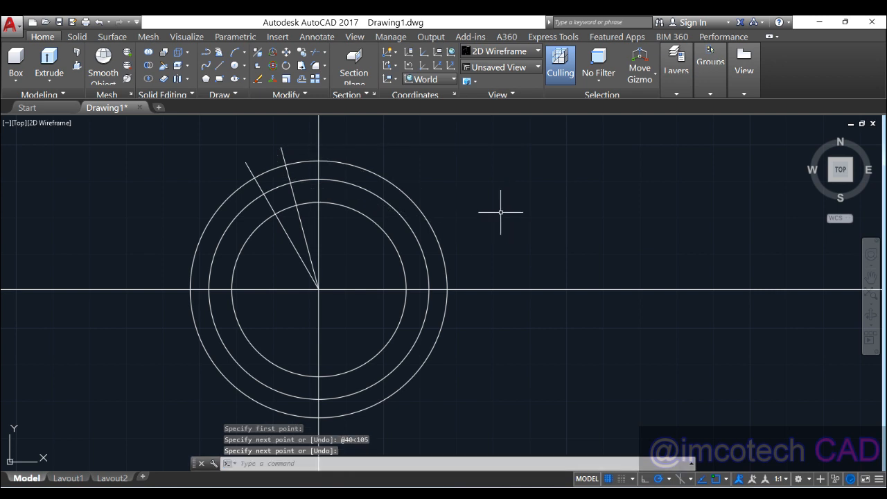
Mirror the 105° line about the vertical centreline, keeping the source line
scroll(268, 145, "up", 2)
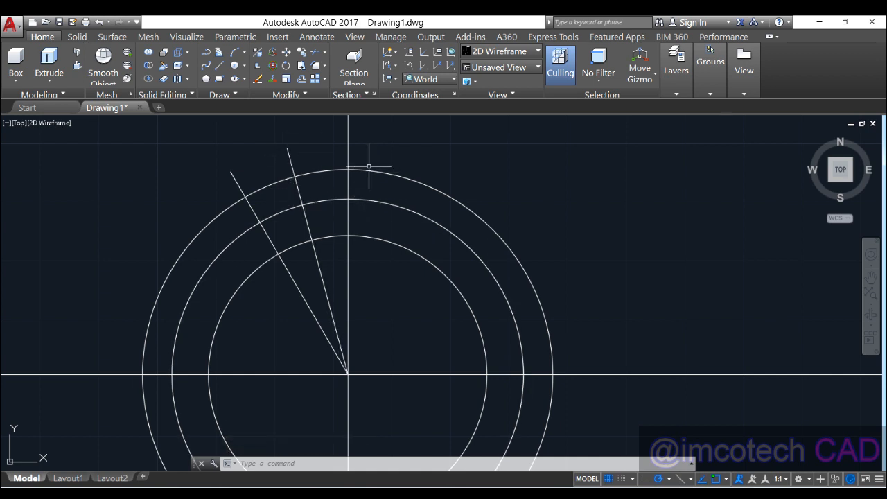
left_click(290, 158)
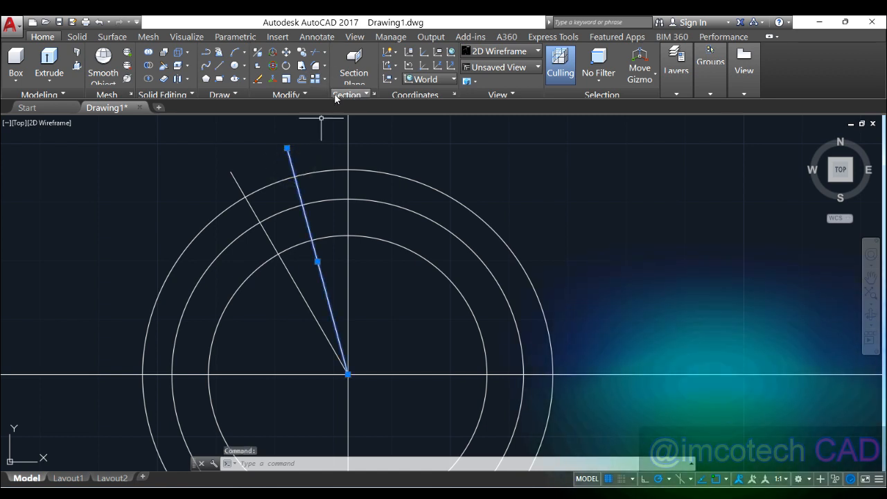
left_click(309, 94)
left_click(316, 106)
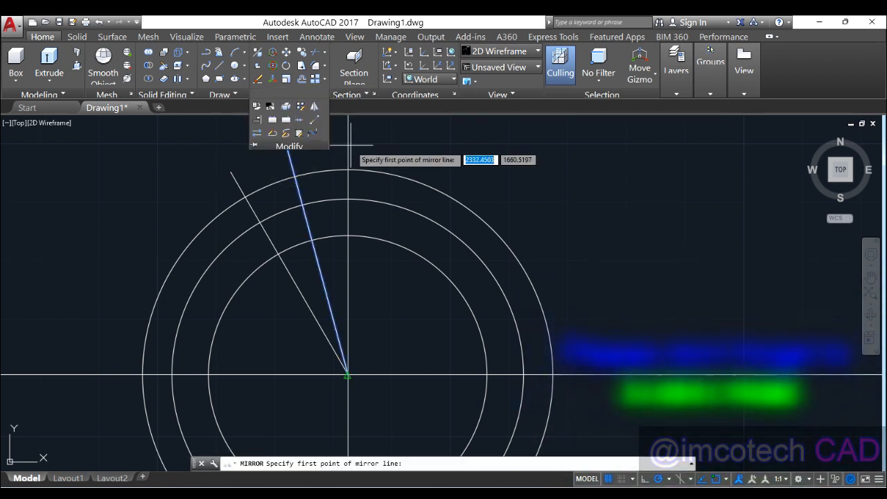
left_click(347, 374)
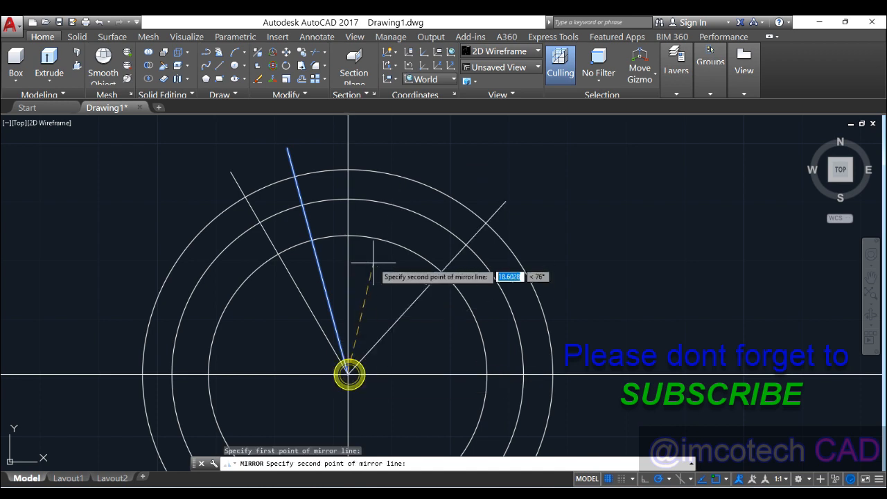
left_click(347, 235)
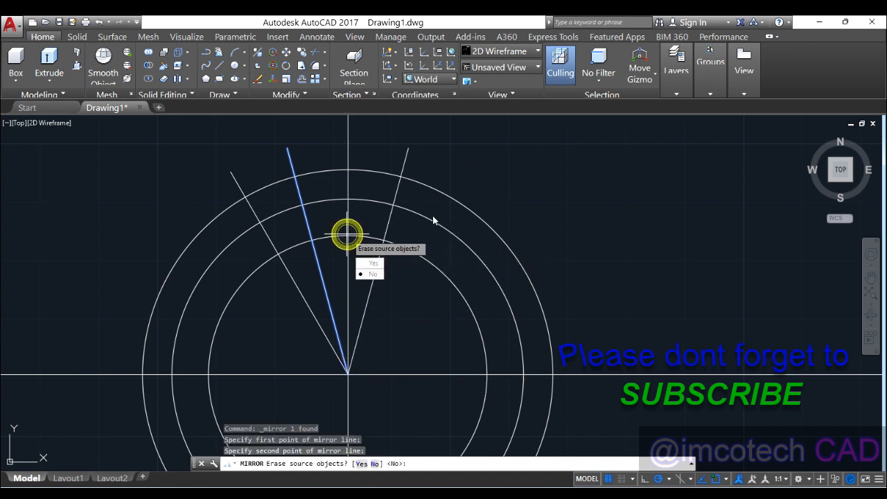
key("Return")
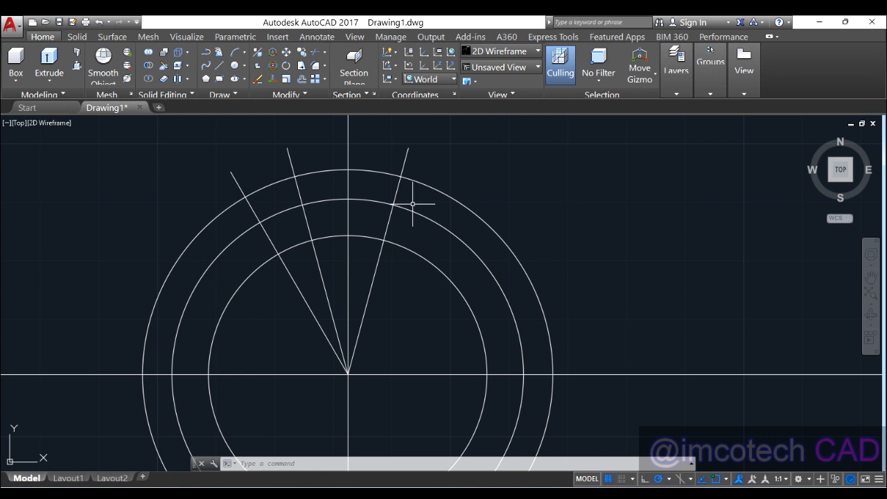
Draw a line 50 units long at 110° from the circles' centre
scroll(412, 205, "down", 2)
middle_click_drag(410, 254, 405, 232)
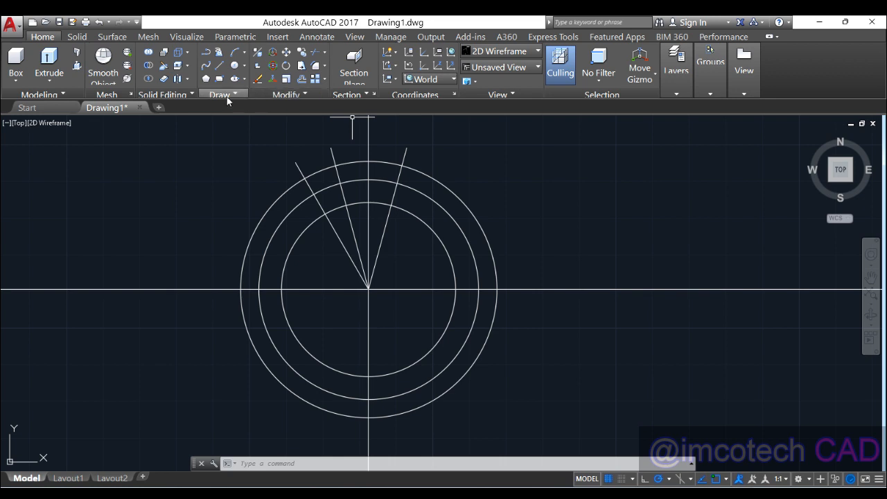
left_click(219, 65)
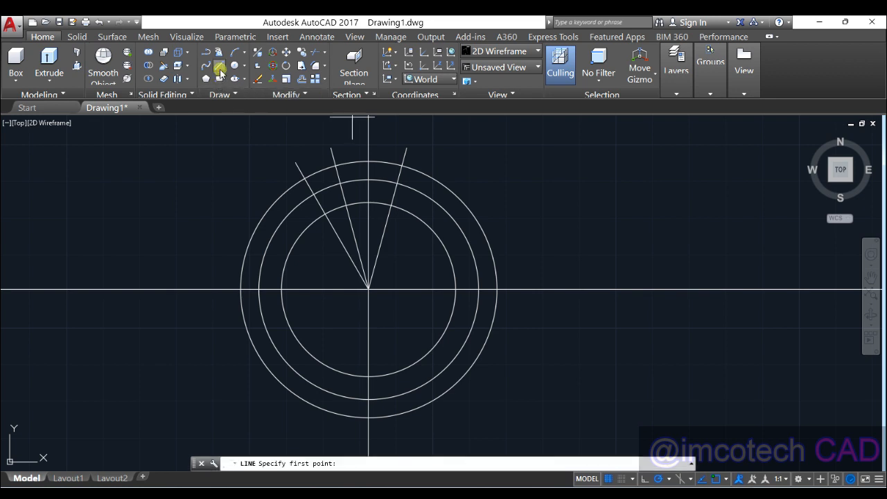
left_click(368, 288)
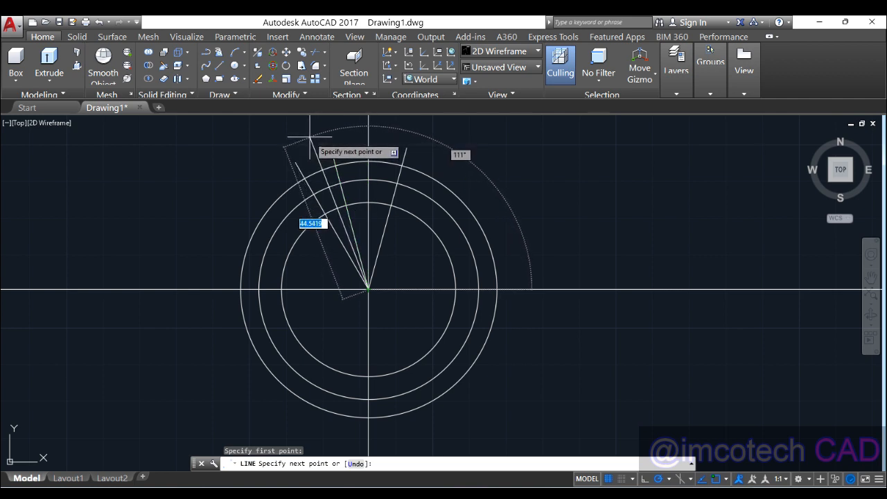
middle_click_drag(306, 137, 303, 168)
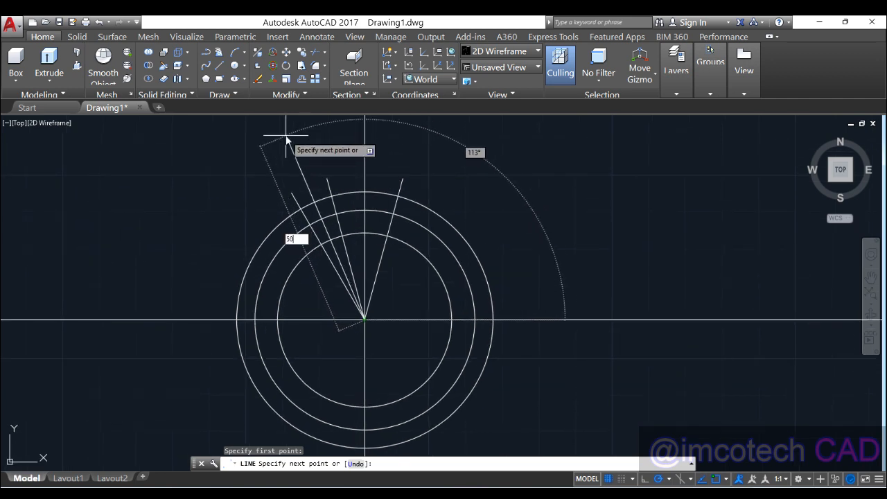
key("Tab")
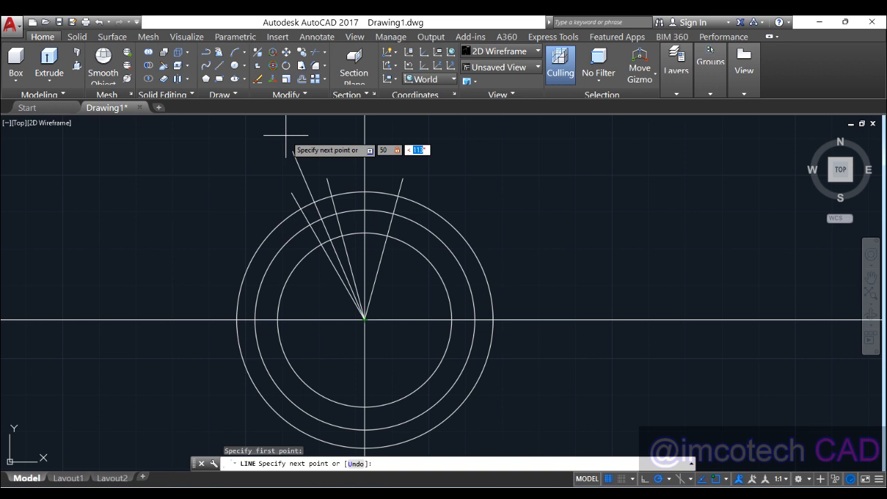
key("Return")
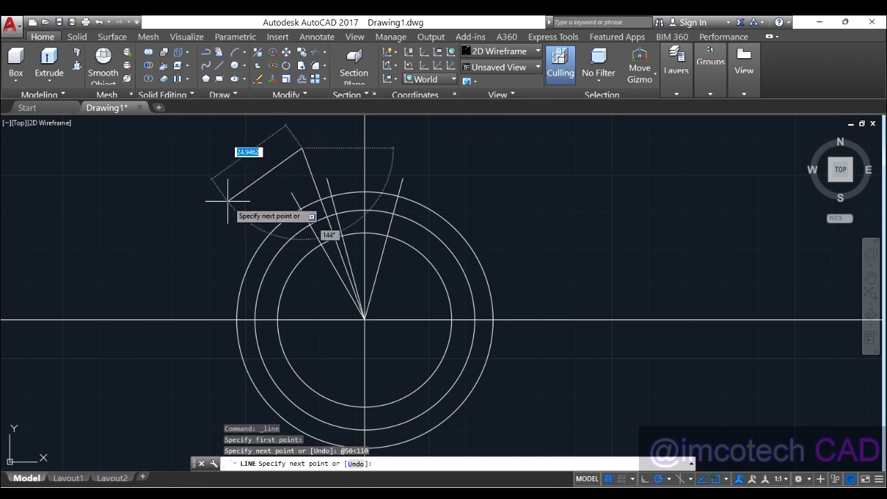
key("Return")
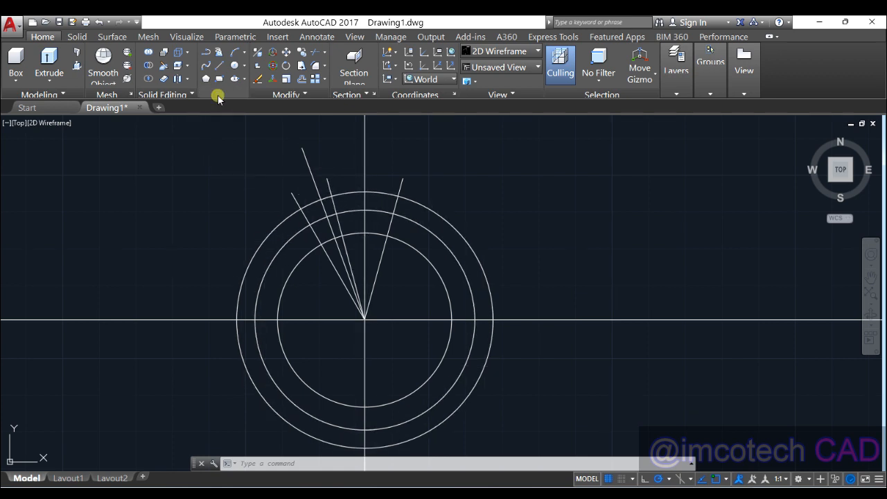
Add a horizontal construction line through the point where the middle circle's upper edge meets the vertical centreline
left_click(218, 97)
left_click(222, 105)
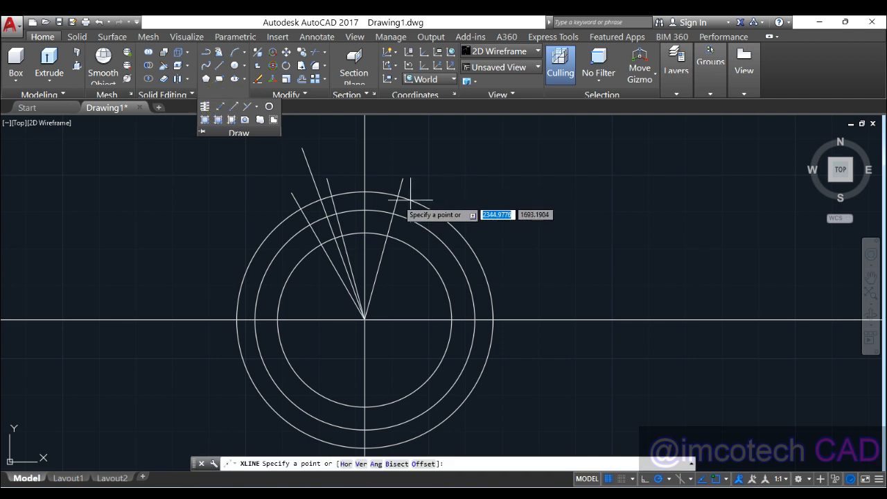
left_click(364, 209)
left_click(406, 209)
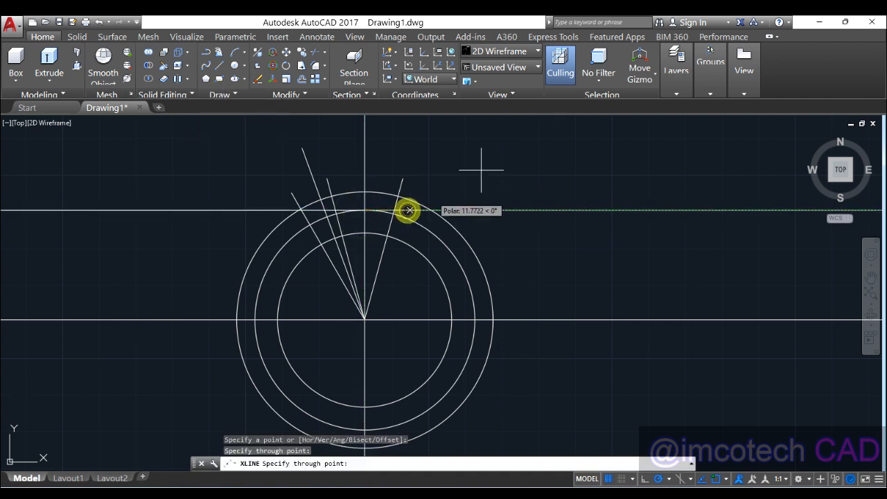
key("Return")
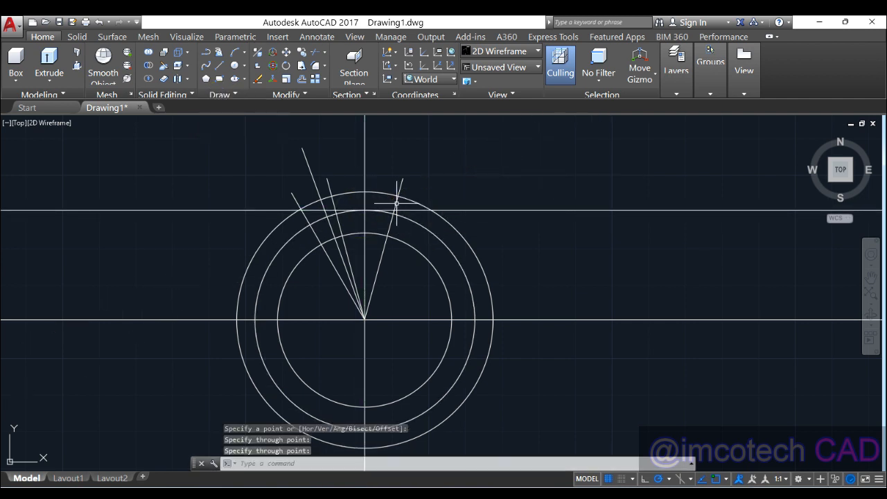
Draw a line 50 units long at 200° from the middle circle's uppermost point
scroll(361, 211, "up", 2)
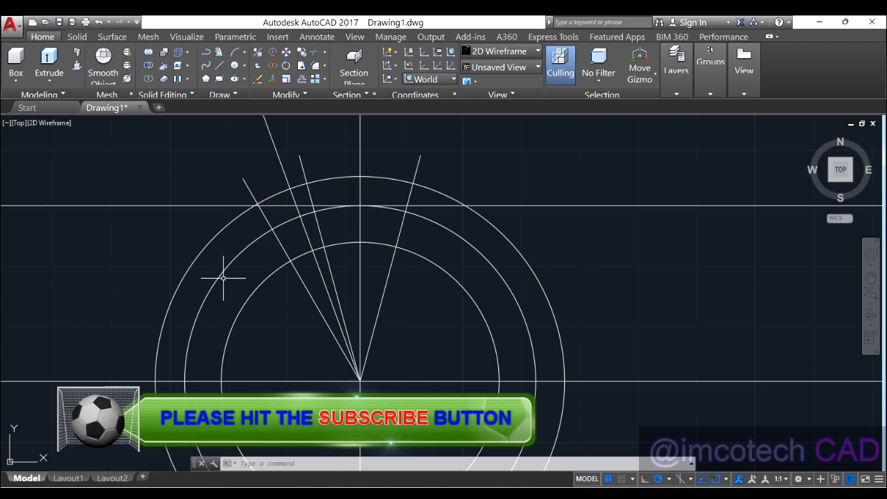
left_click(219, 67)
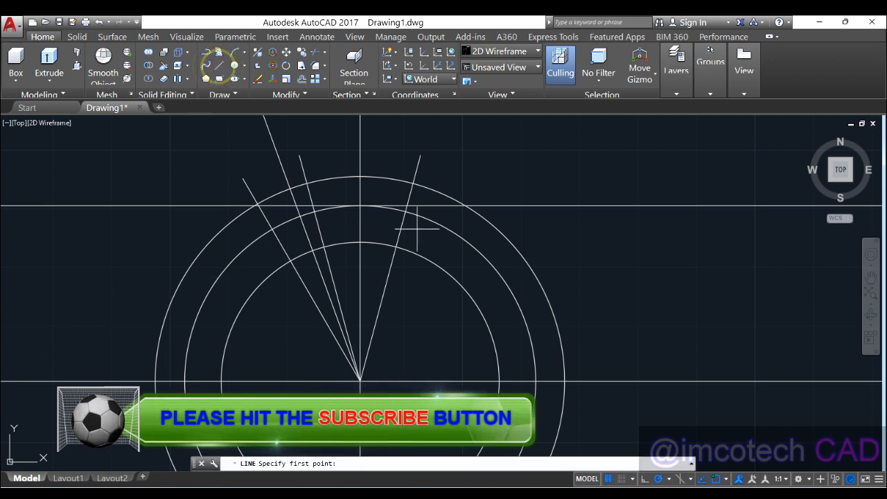
left_click(360, 206)
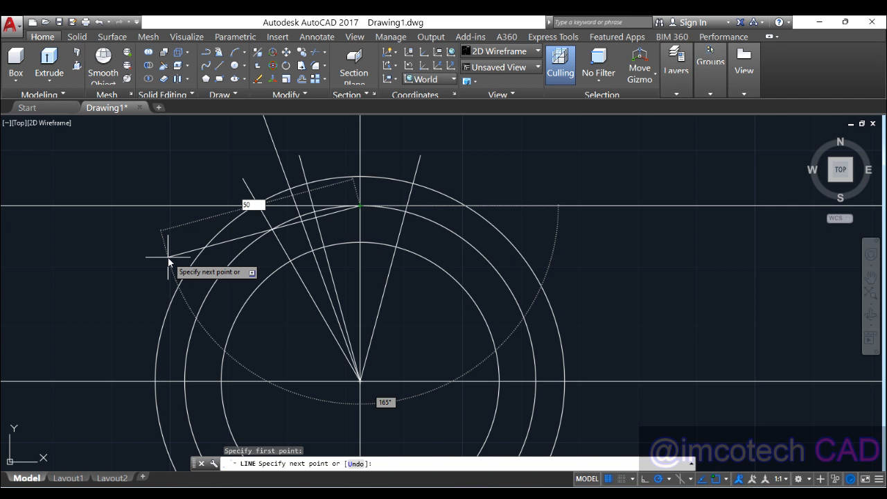
key("Tab")
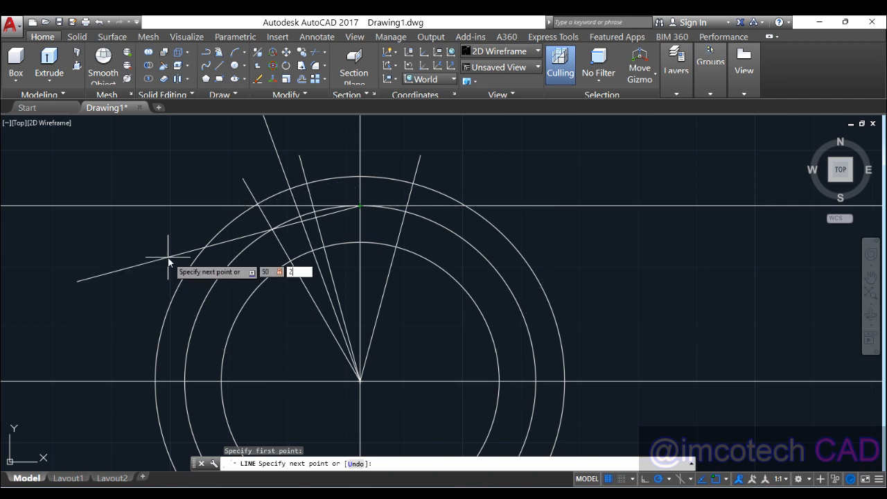
key("Return")
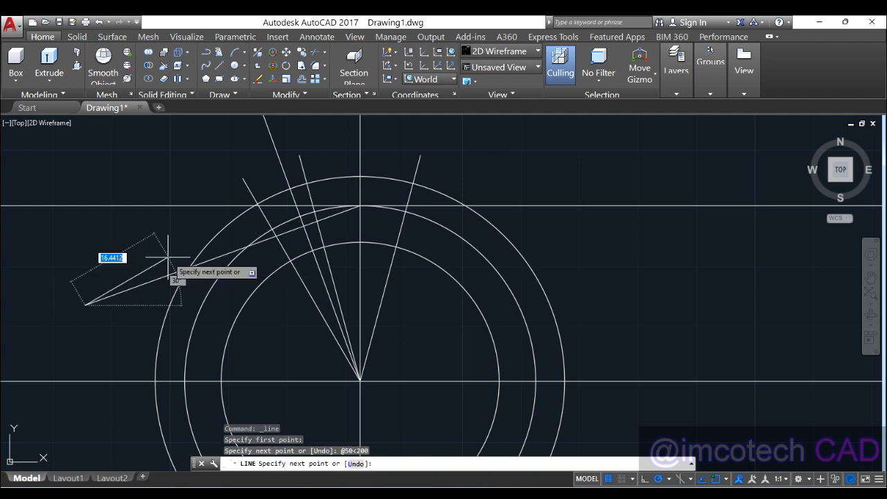
key("Return")
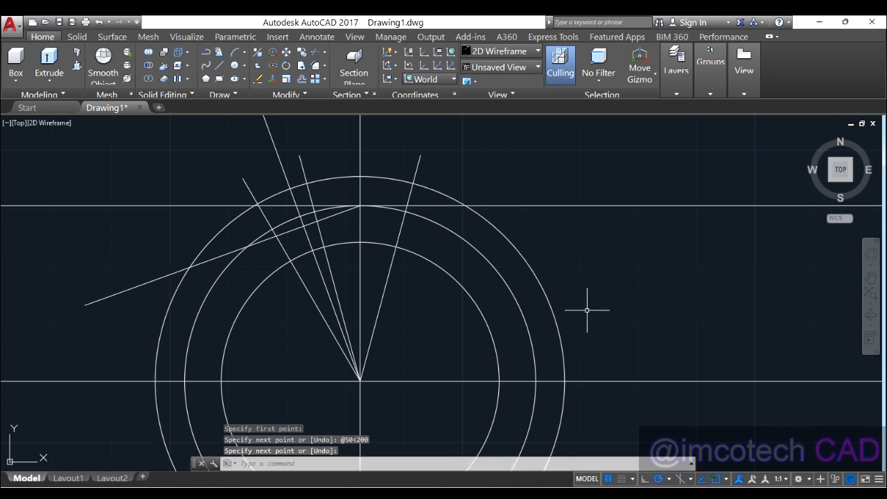
Check the angle between the 200° line and the 110° line with a temporary angular dimension
middle_click_drag(259, 201, 243, 210)
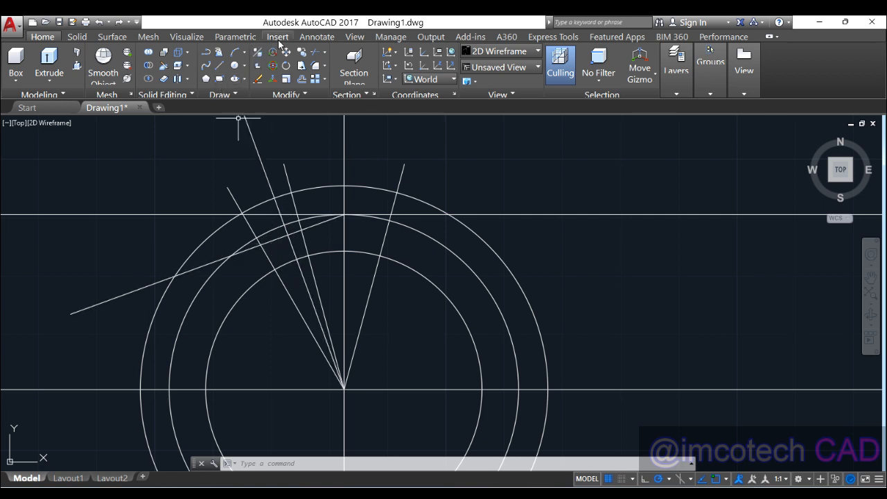
left_click(314, 36)
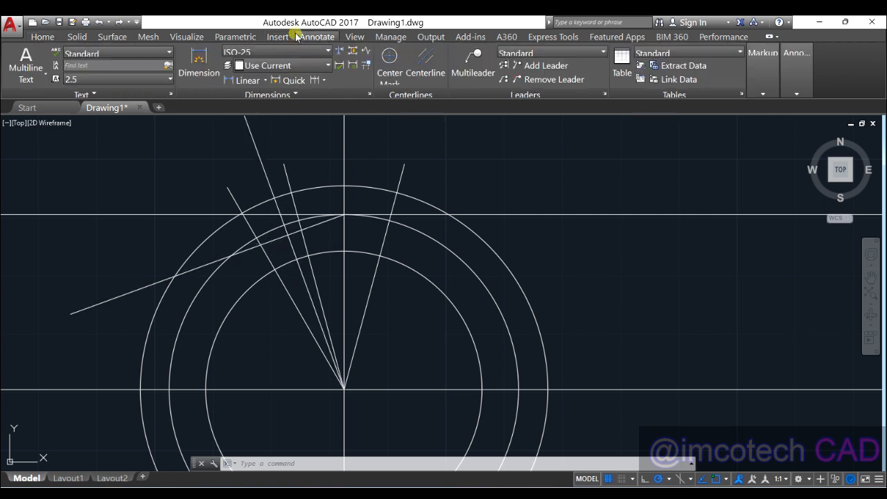
left_click(267, 81)
left_click(259, 143)
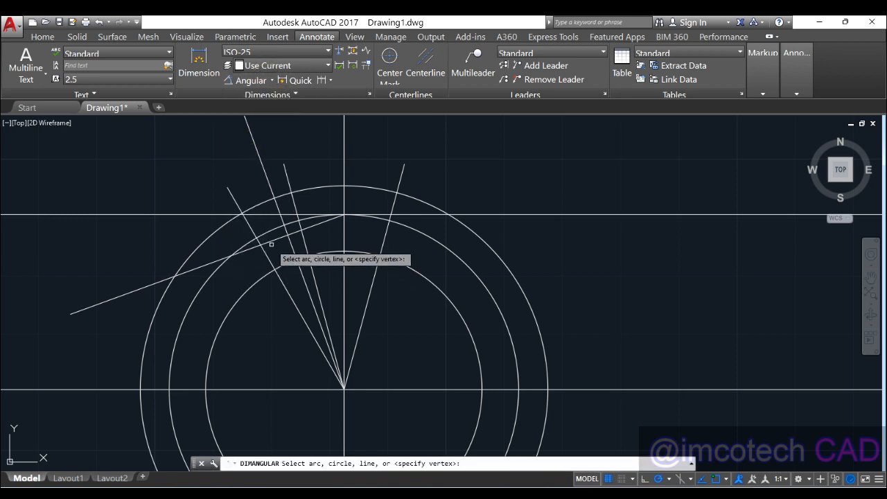
left_click(271, 242)
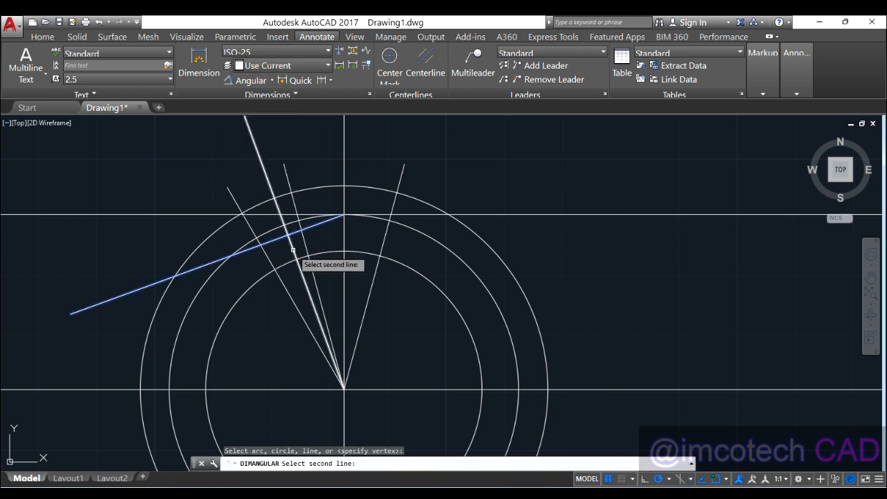
left_click(292, 250)
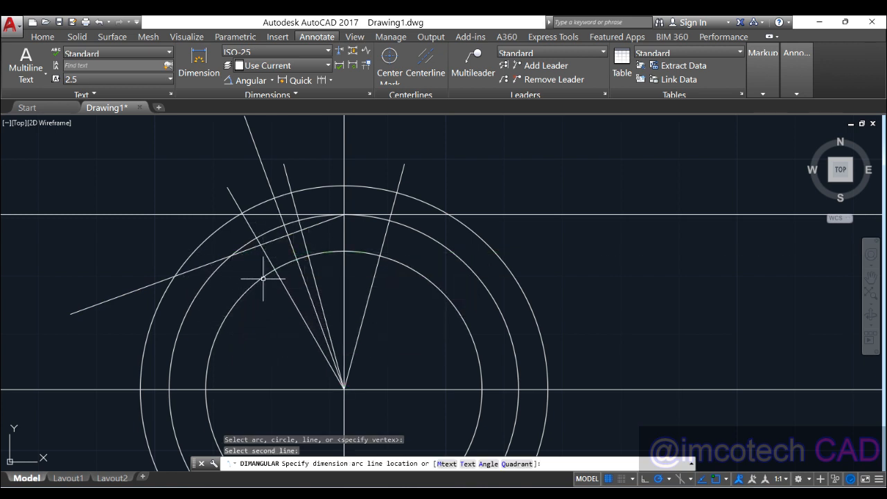
key("Escape")
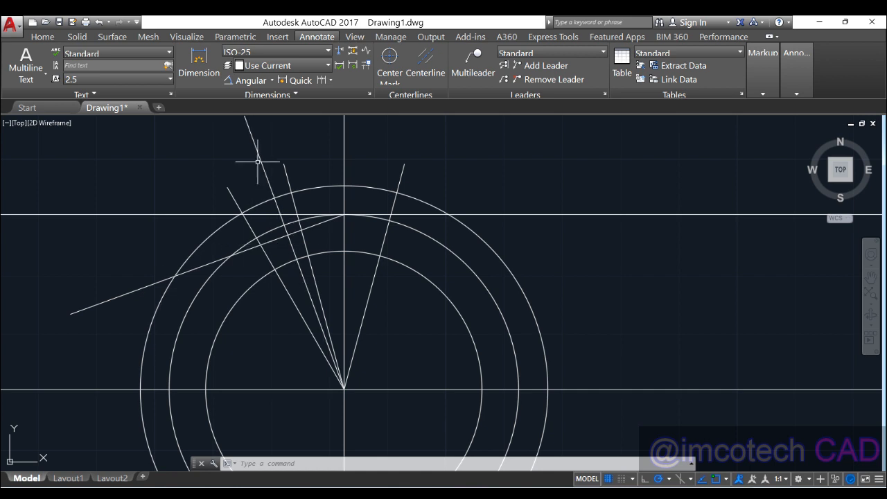
Draw a circle from the common centre, with its radius reaching the intersection of the 110° and 200° lines
left_click(43, 36)
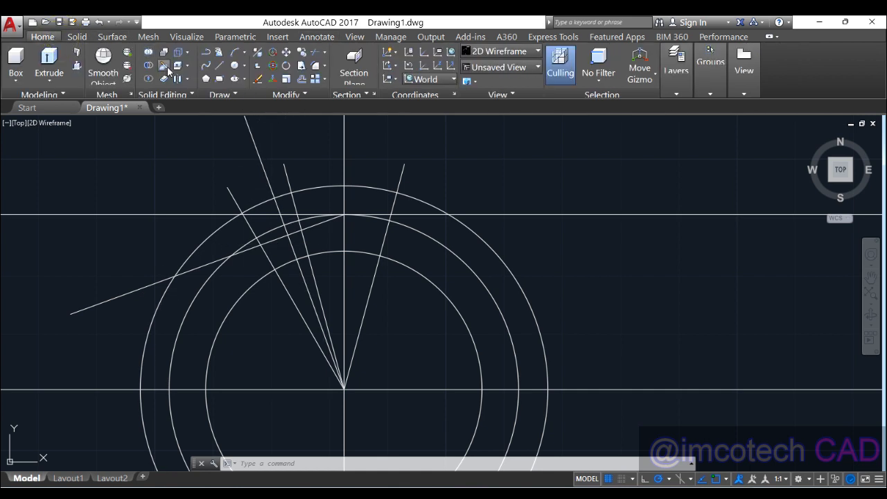
left_click(235, 65)
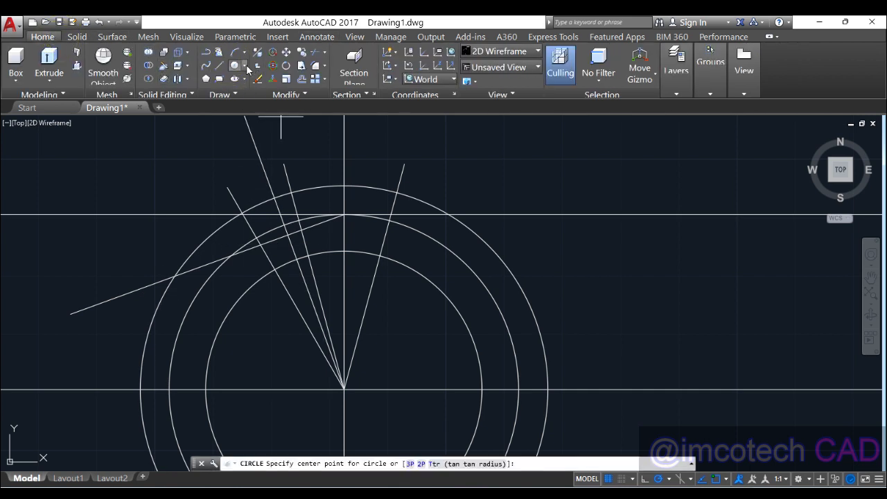
left_click(245, 66)
left_click(258, 81)
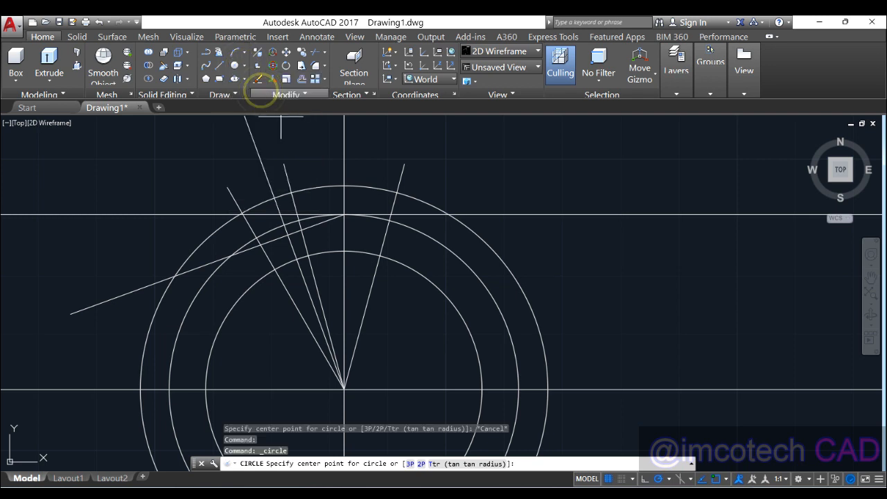
left_click(344, 389)
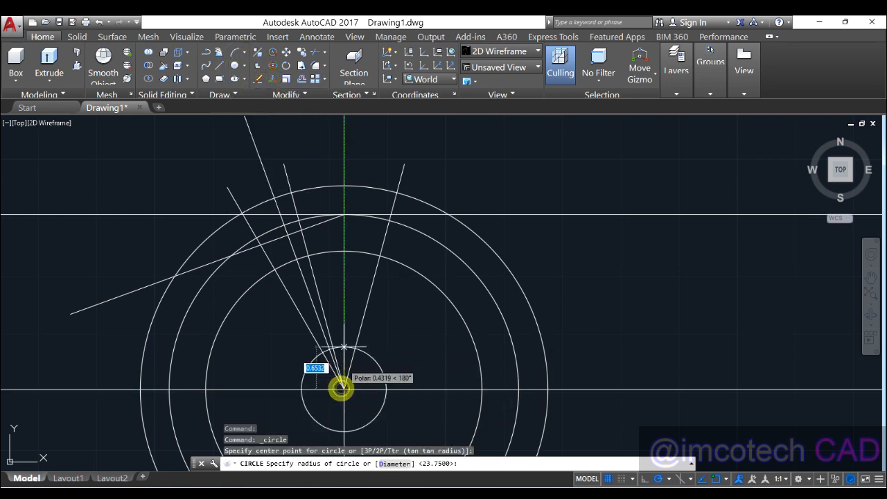
left_click(288, 236)
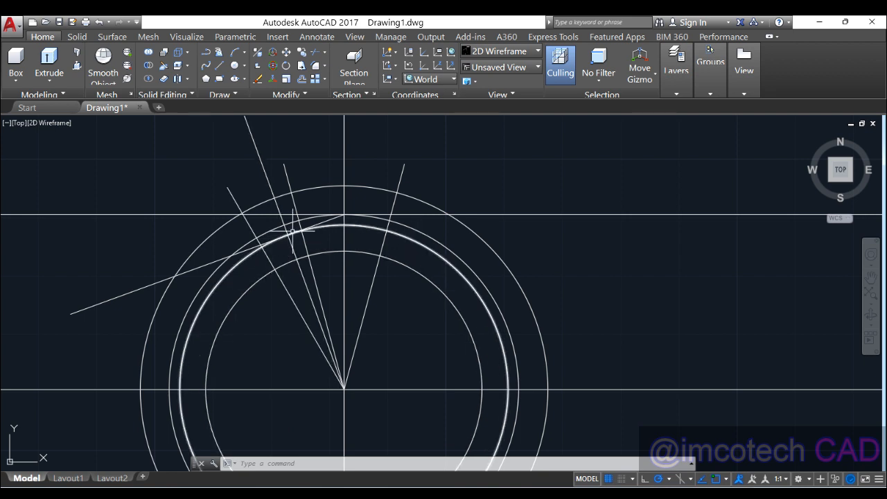
Delete the 110° line and the 200° line
left_click(270, 187)
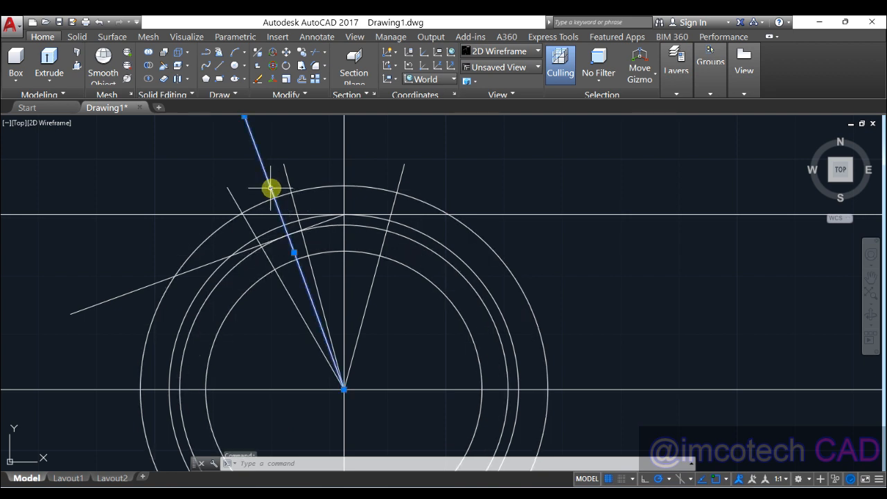
left_click(212, 261)
key("Delete")
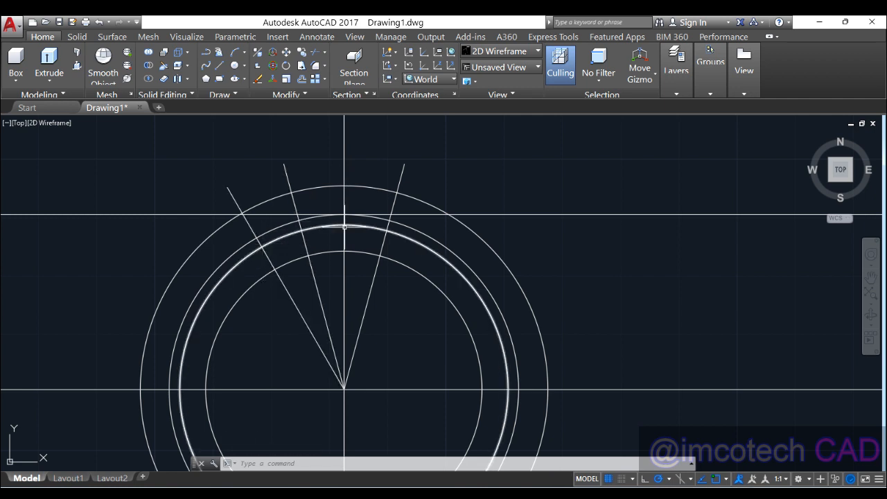
Draw a circle centred where the leftmost radial line crosses the new concentric circle, passing through the second-largest circle's uppermost point
scroll(344, 226, "up", 2)
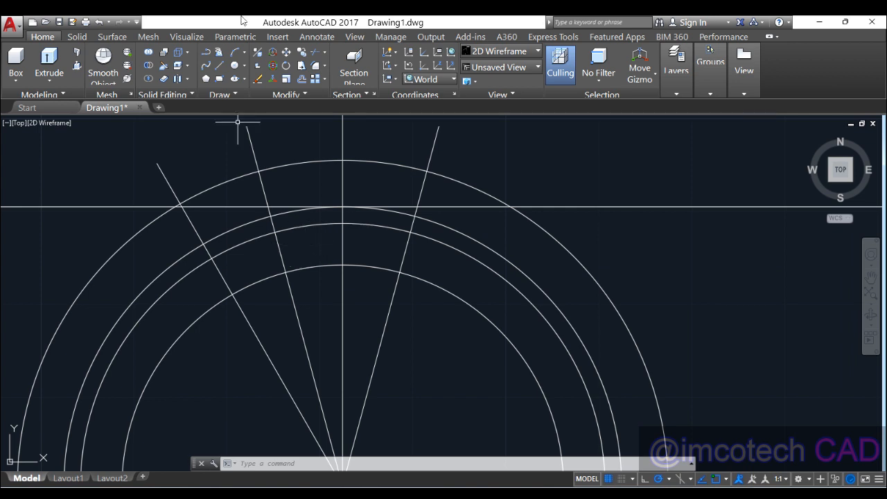
left_click(235, 66)
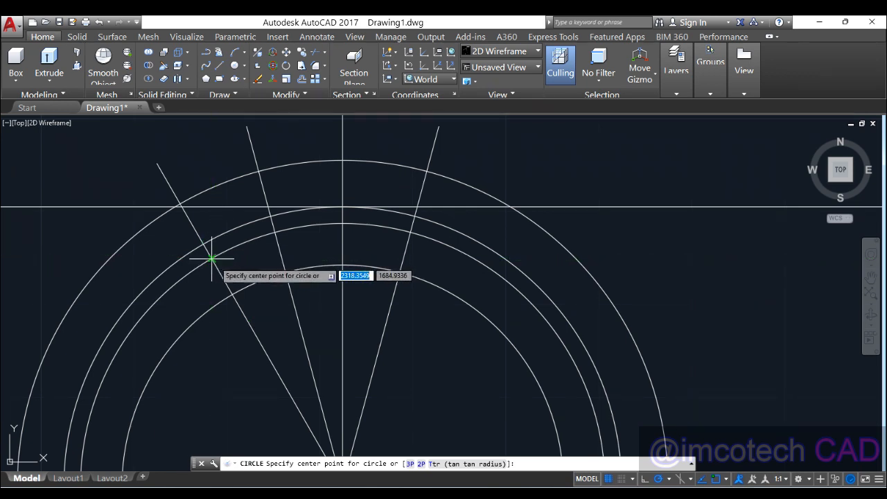
scroll(475, 239, "down", 2)
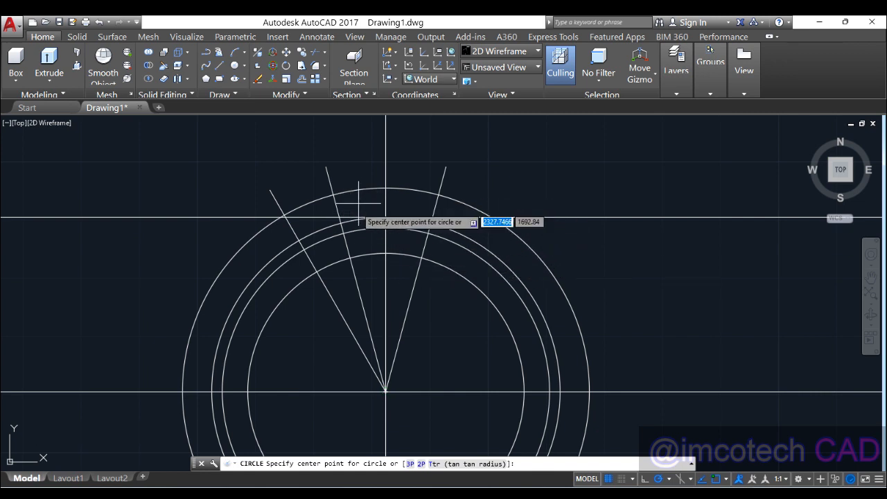
left_click(303, 248)
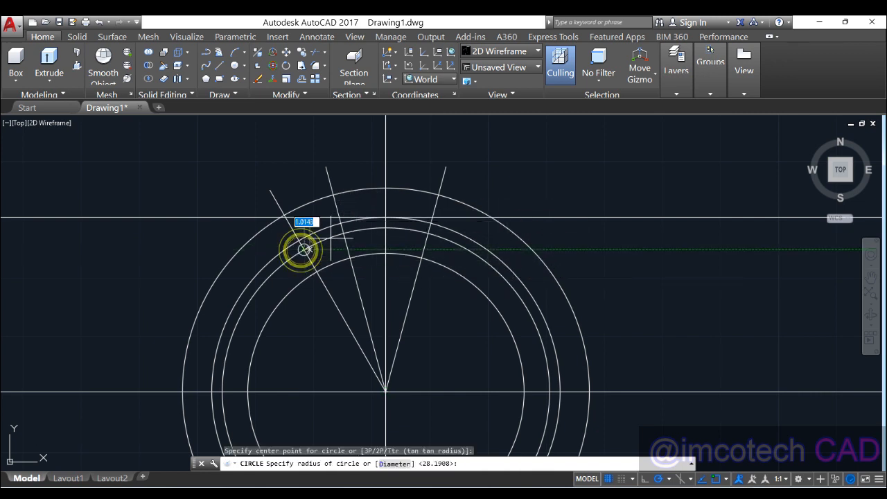
left_click(386, 218)
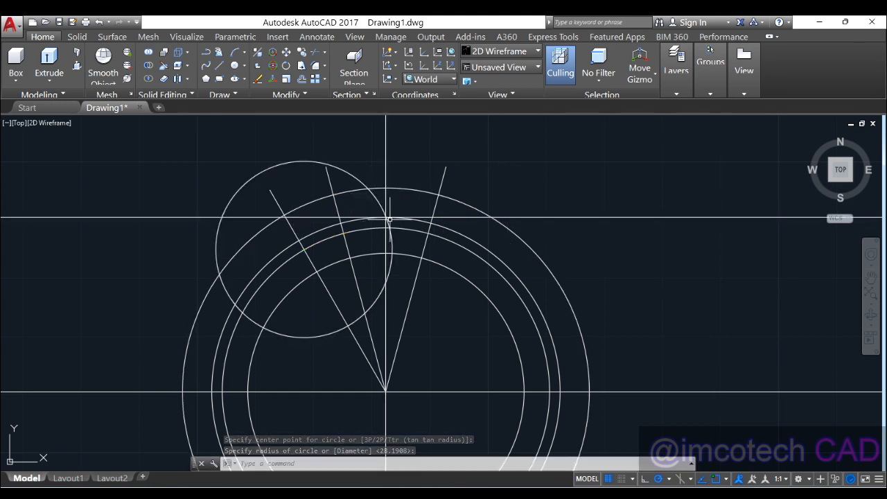
Trim the flank circle and erase its remainder, keeping only the arc between the two largest concentric circles at the vertical centreline
left_click(312, 51)
right_click(331, 113)
left_click(346, 172)
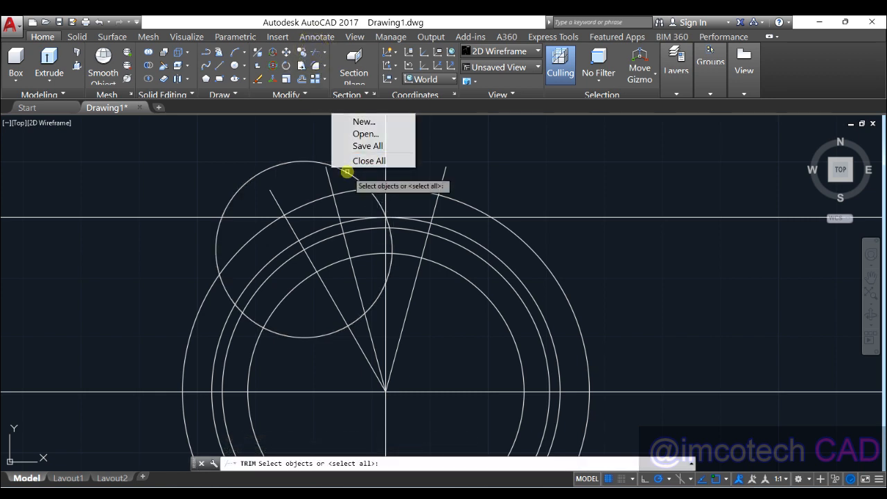
key("Return")
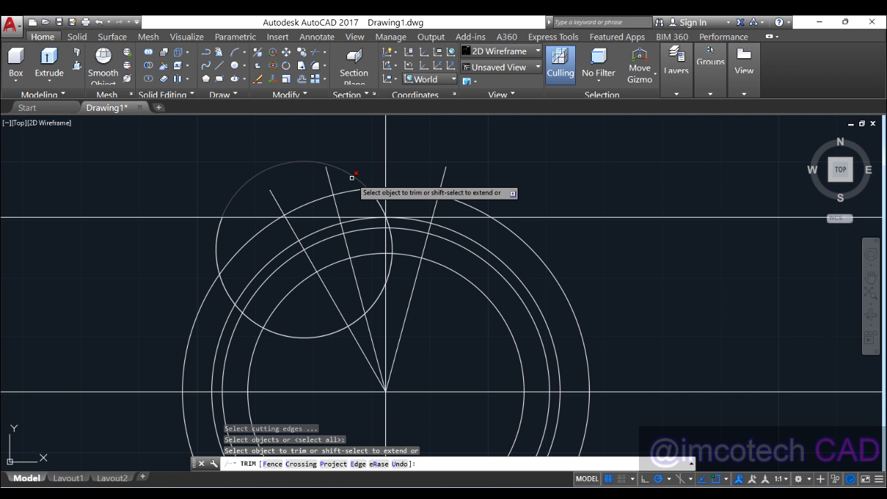
left_click(352, 178)
scroll(399, 227, "up", 3)
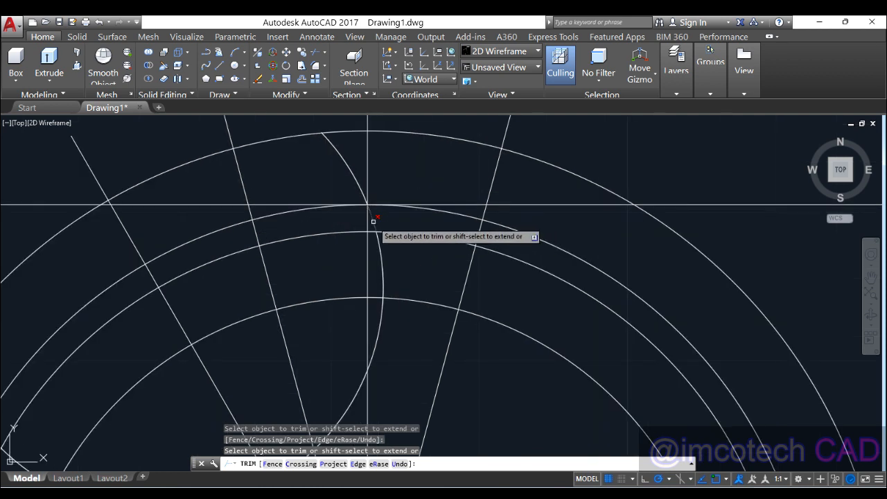
left_click(373, 221)
right_click(415, 167)
left_click(421, 170)
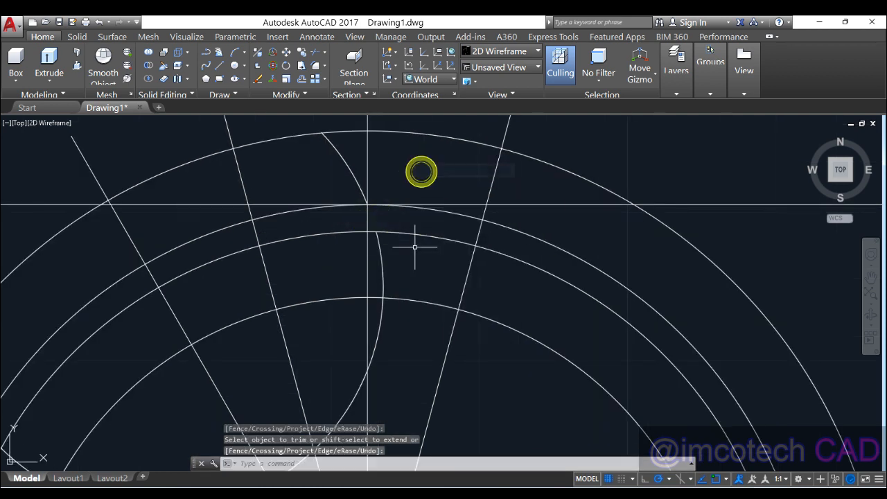
left_click(382, 279)
key("Delete")
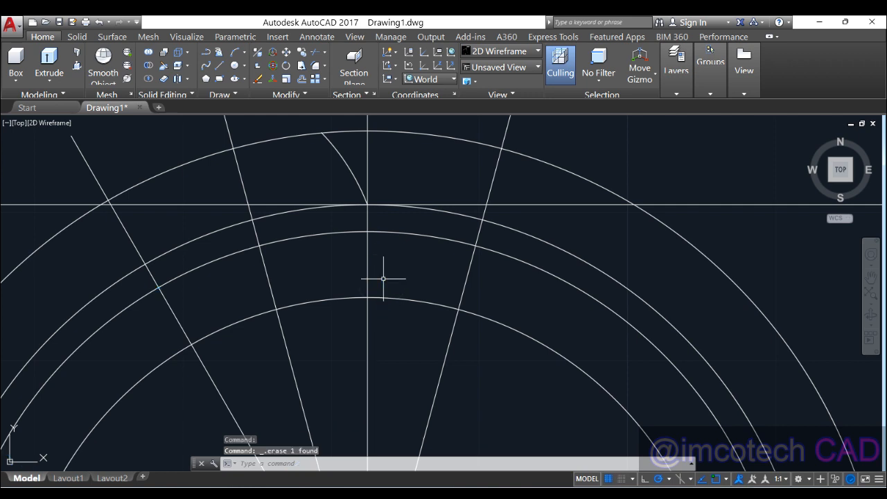
Draw a circle centred where the mirrored right-hand line crosses the second-smallest circle, through the 105° line's intersection with the second-largest circle
scroll(383, 278, "down", 2)
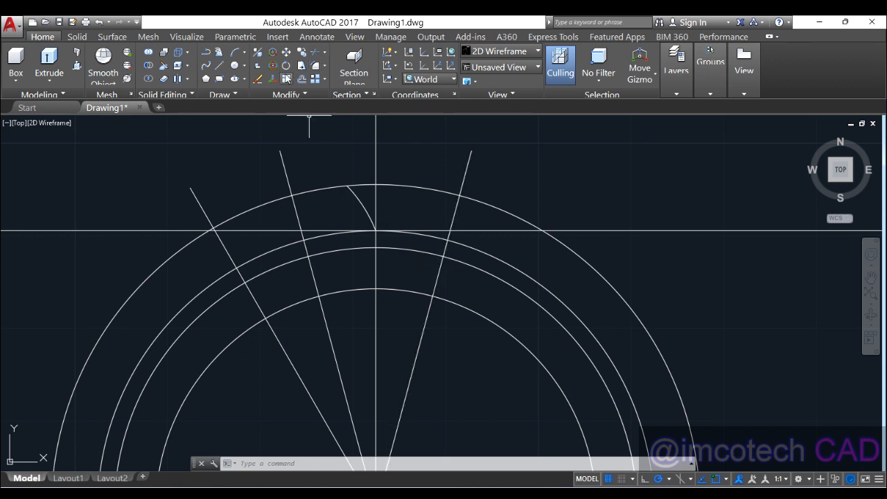
left_click(234, 66)
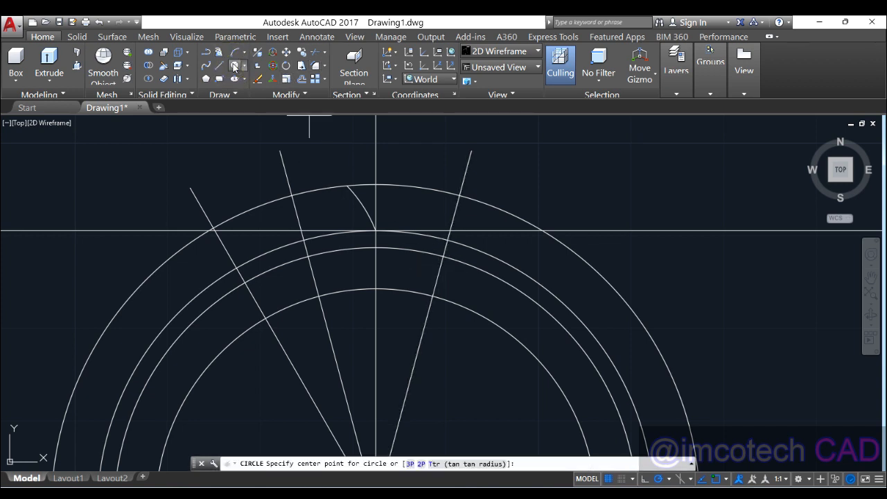
left_click(443, 256)
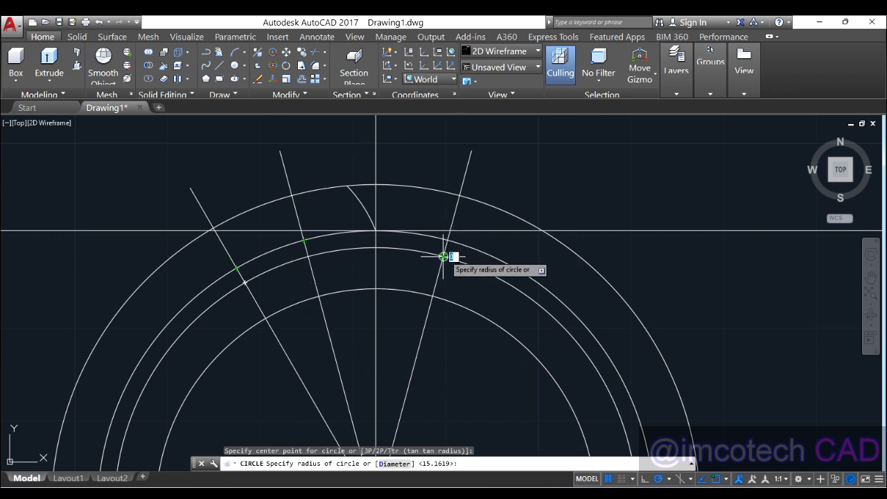
left_click(303, 238)
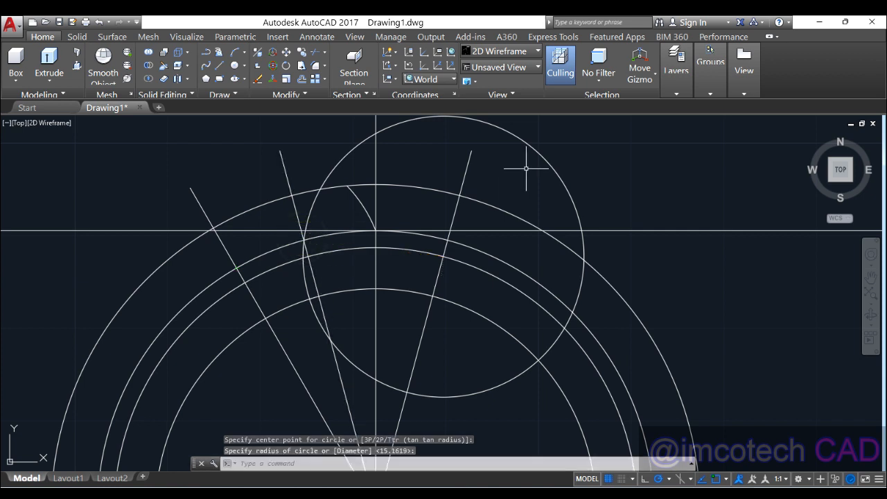
Trim this second flank circle and erase its remainder, keeping only the arc between the two largest circles near the 105° line
left_click(313, 55)
key("Return")
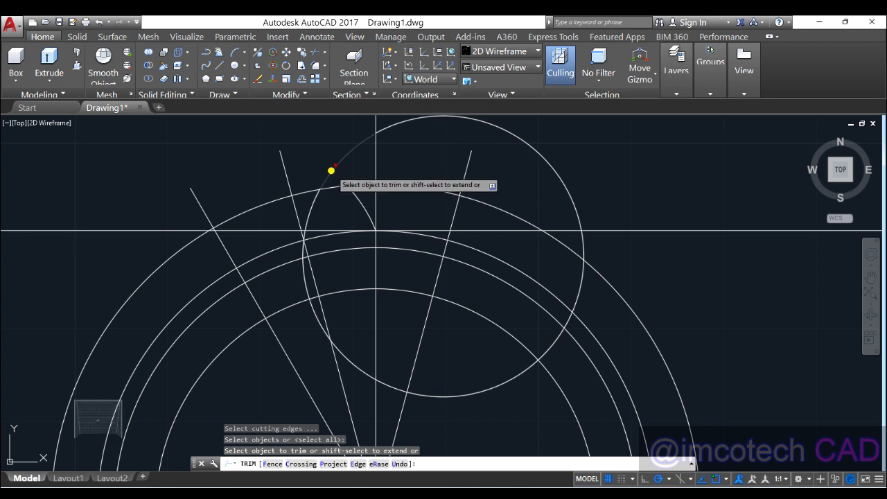
left_click(331, 173)
scroll(313, 254, "up", 2)
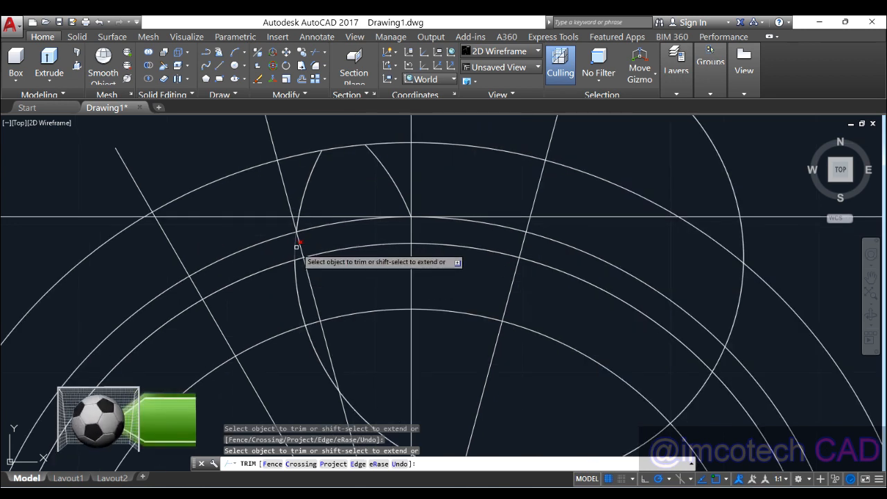
right_click(323, 238)
left_click(339, 246)
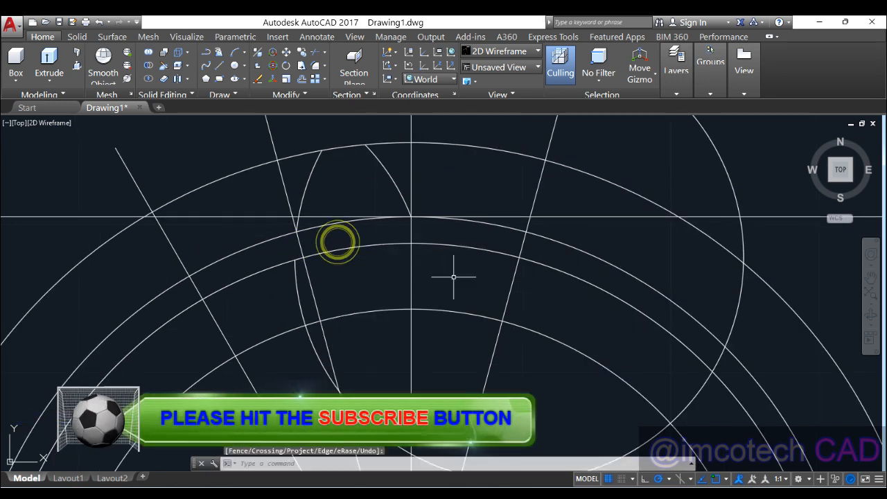
scroll(485, 298, "down", 2)
left_click(519, 239)
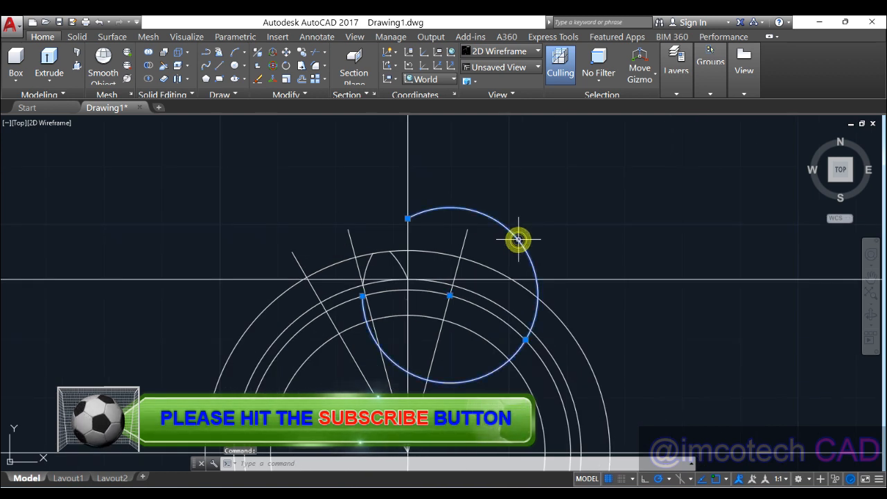
key("Delete")
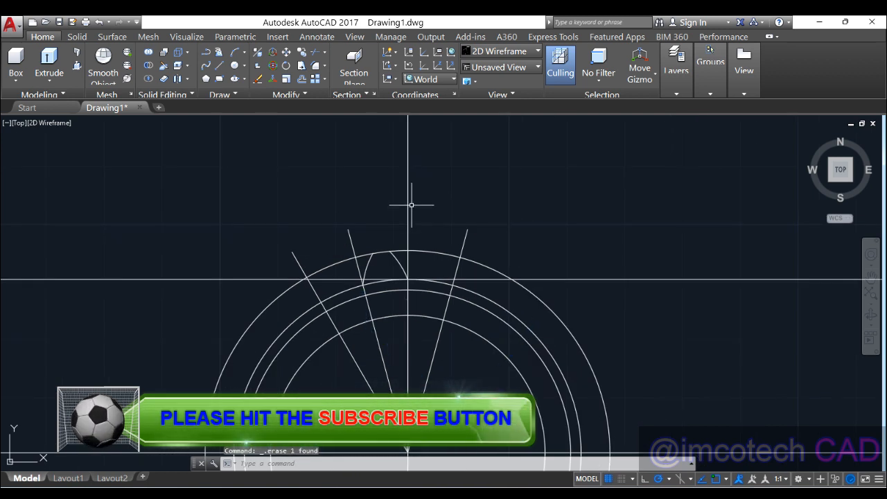
Erase the horizontal construction line through the second-largest circle's uppermost point
left_click(469, 281)
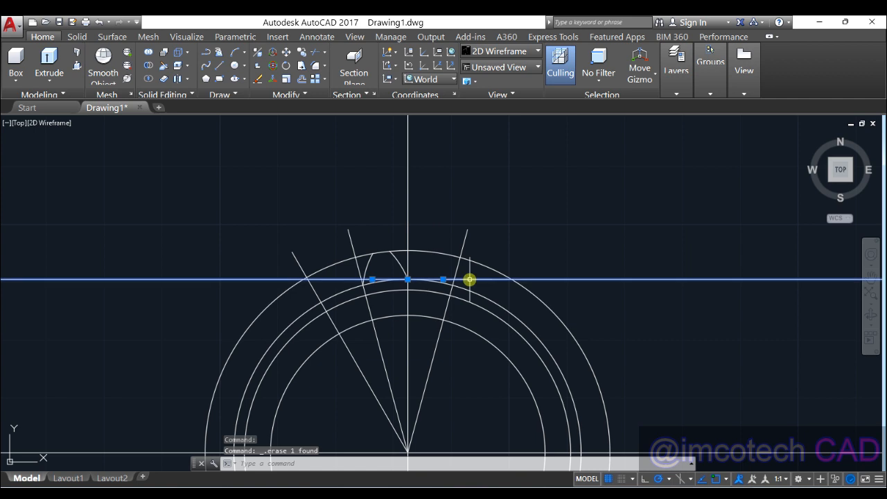
key("Delete")
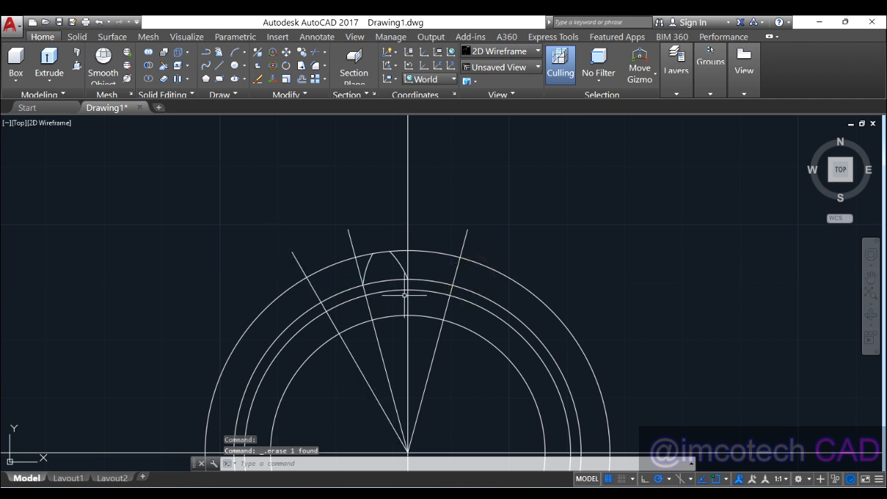
scroll(388, 326, "down", 2)
scroll(432, 297, "up", 4)
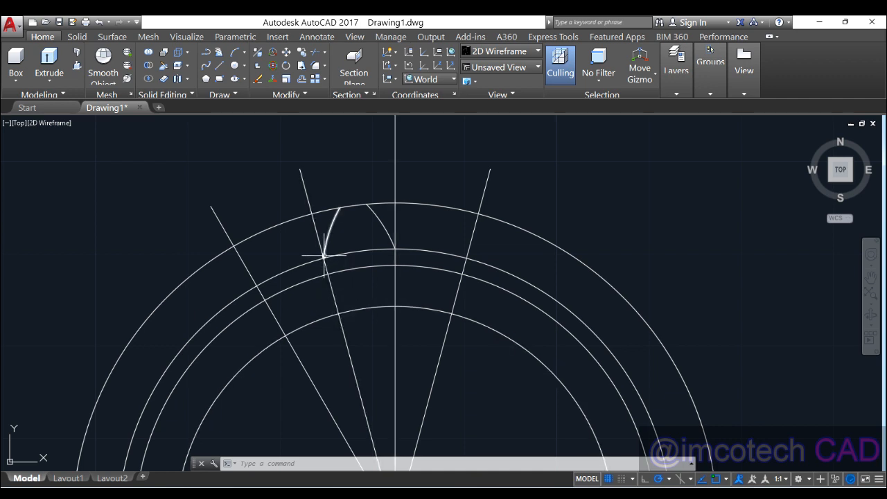
Trim the vertical and 105° lines between the two largest circles, and the outer circle between each line and its flank arc
left_click(311, 60)
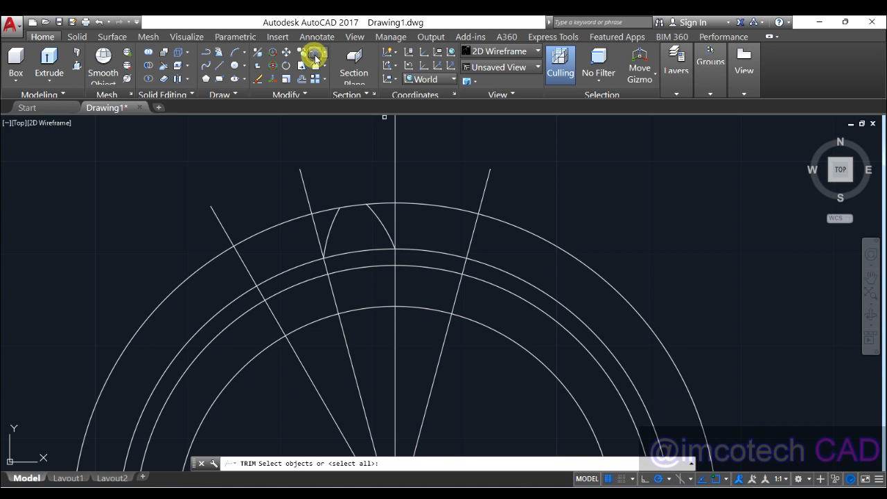
key("Return")
left_click(317, 233)
left_click(322, 210)
left_click(386, 203)
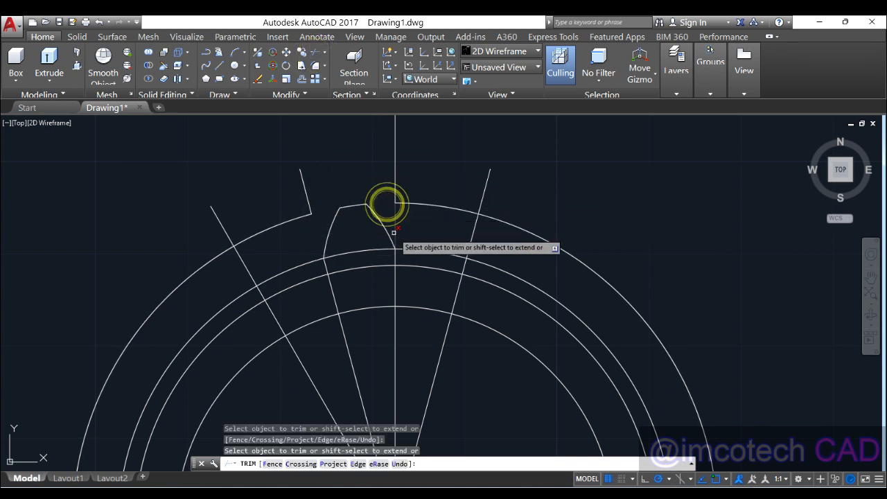
left_click(394, 230)
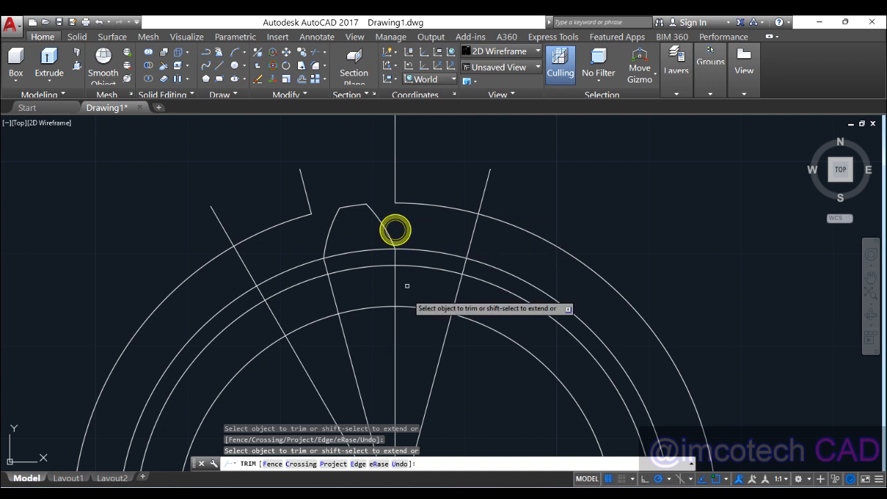
Trim the vertical and 105° lines inside the smallest circle, and that circle's arc beneath the tooth
left_click(337, 349)
left_click(404, 340)
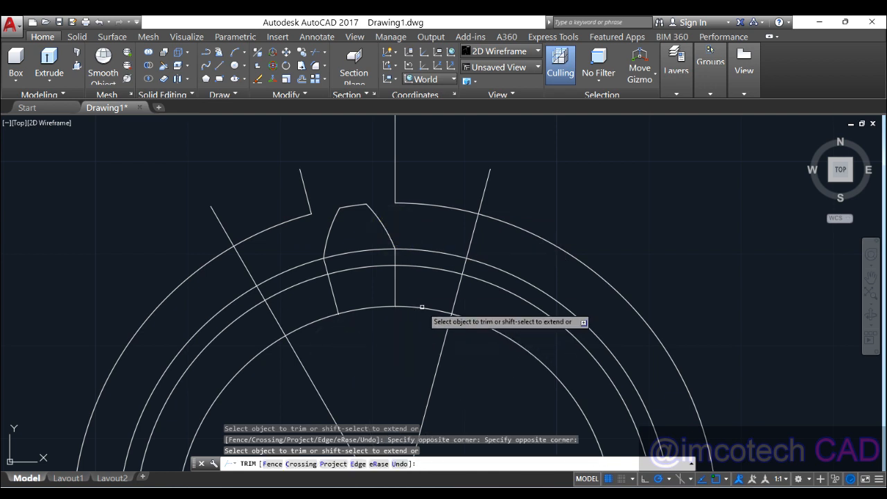
left_click(370, 303)
left_click(367, 321)
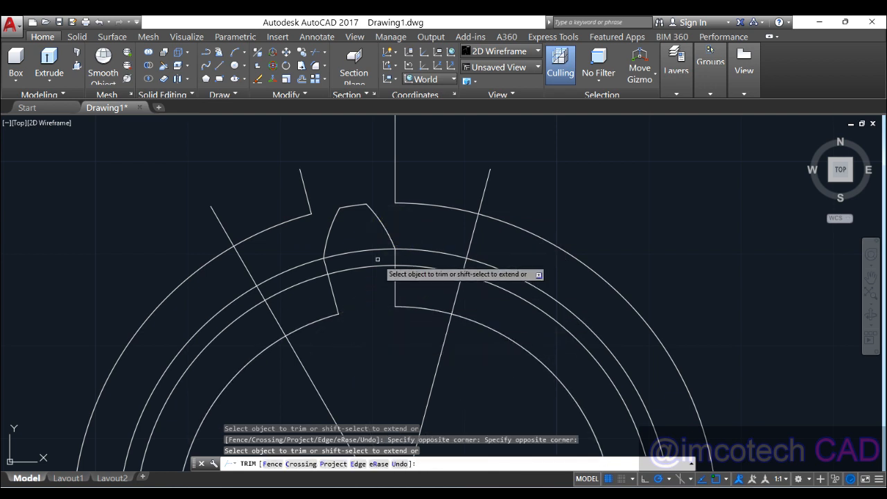
scroll(365, 208, "down", 2)
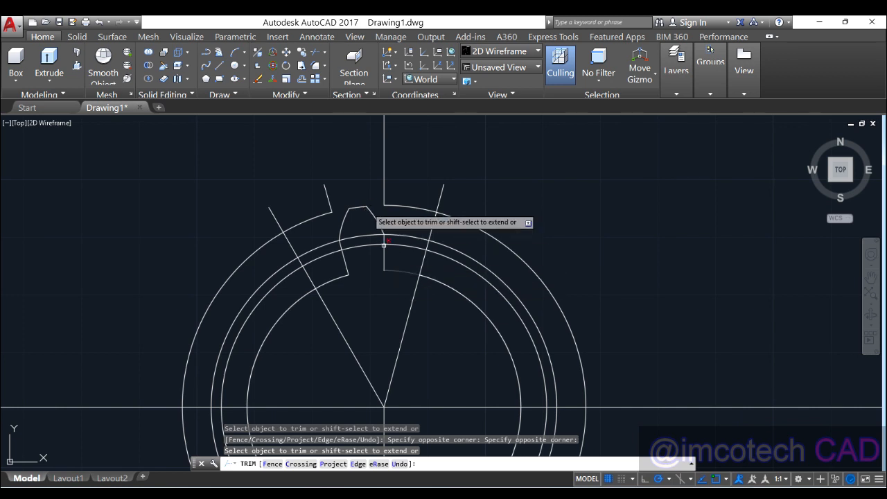
right_click(315, 159)
left_click(346, 167)
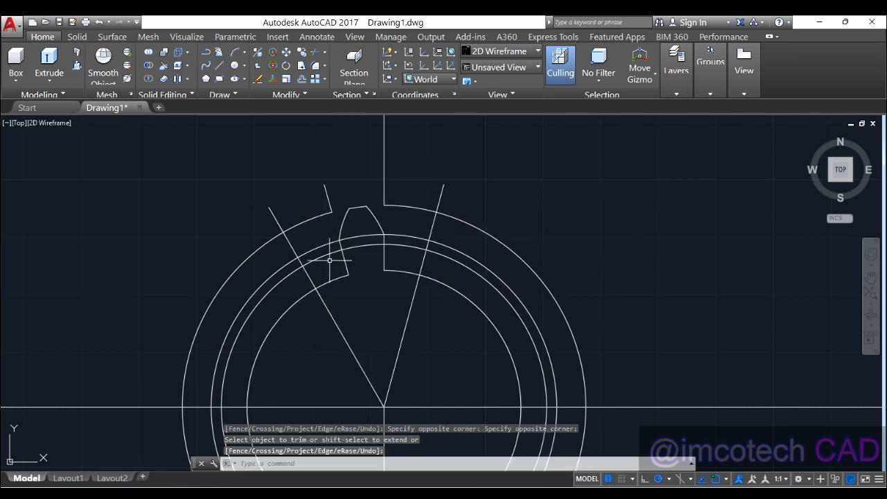
Erase the two middle circles, the remaining outer circle and the leftover vertical and 105° line stubs above it
left_click(328, 257)
left_click(322, 245)
left_click(320, 222)
left_click(321, 215)
left_click(328, 201)
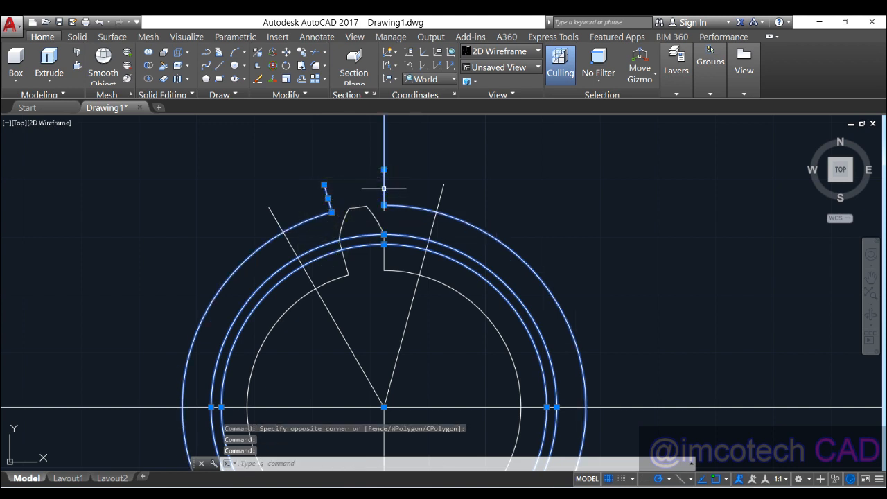
key("Delete")
scroll(383, 190, "down", 2)
key("Escape")
key("ctrl+z")
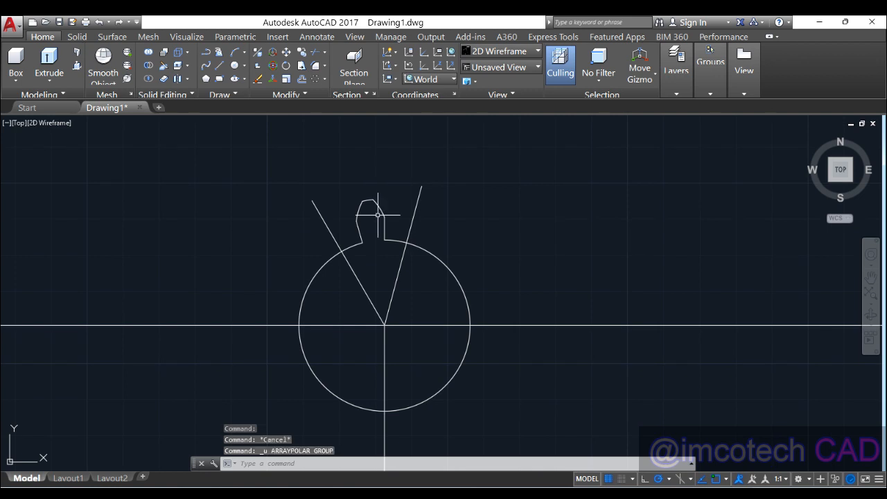
left_click(368, 202)
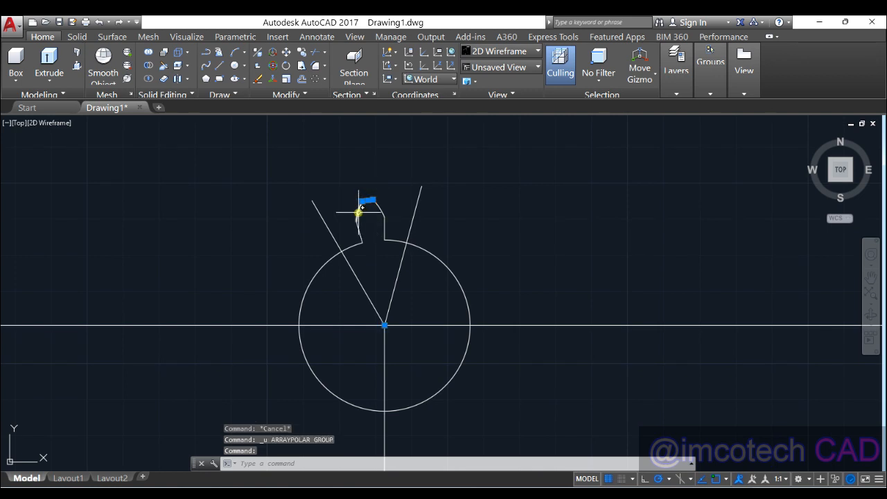
left_click(358, 212)
left_click(361, 234)
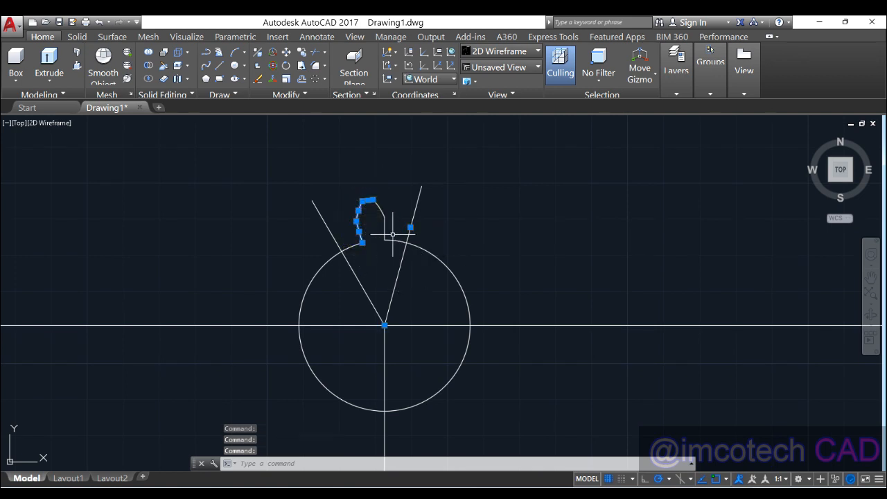
left_click(385, 230)
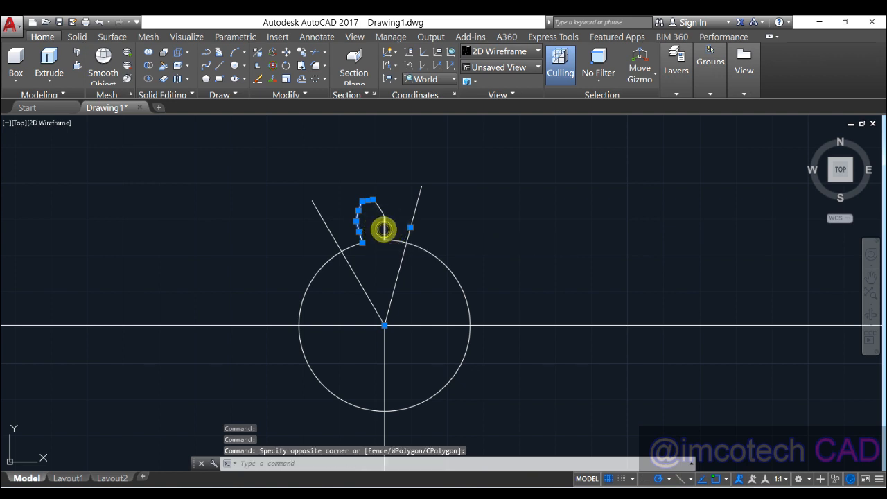
left_click(385, 230)
key("Escape")
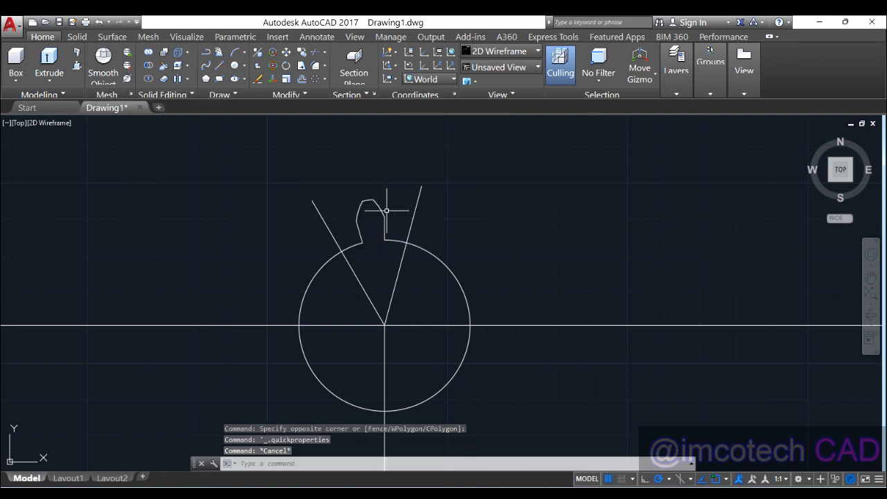
Create a polar array of the complete tooth outline about the circle's centre, with 12 items over 360°
left_click(328, 184)
left_click(395, 255)
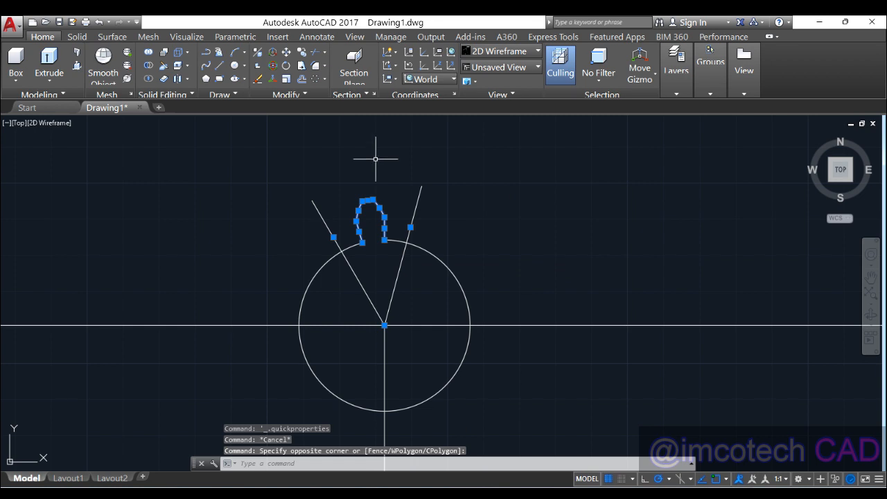
left_click(315, 66)
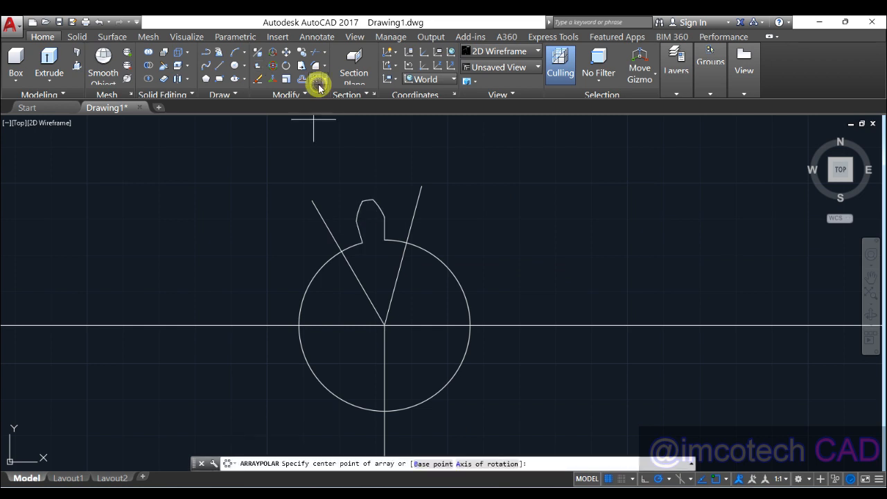
left_click(384, 325)
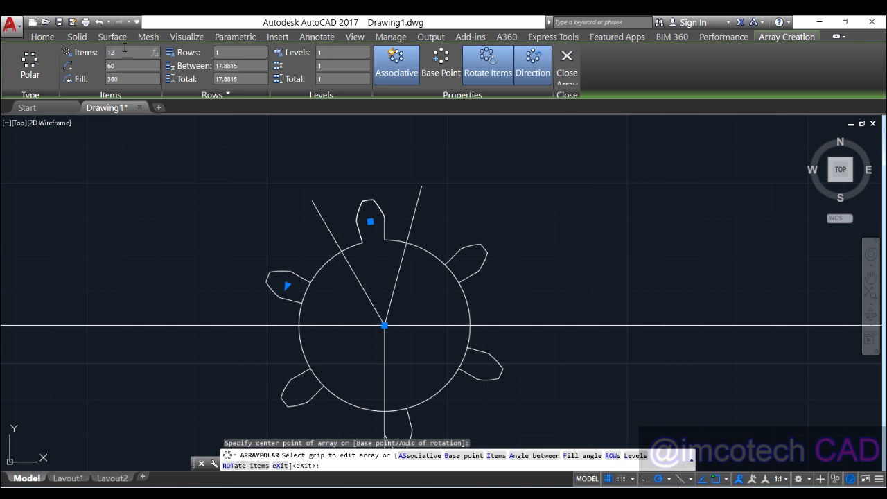
key("Return")
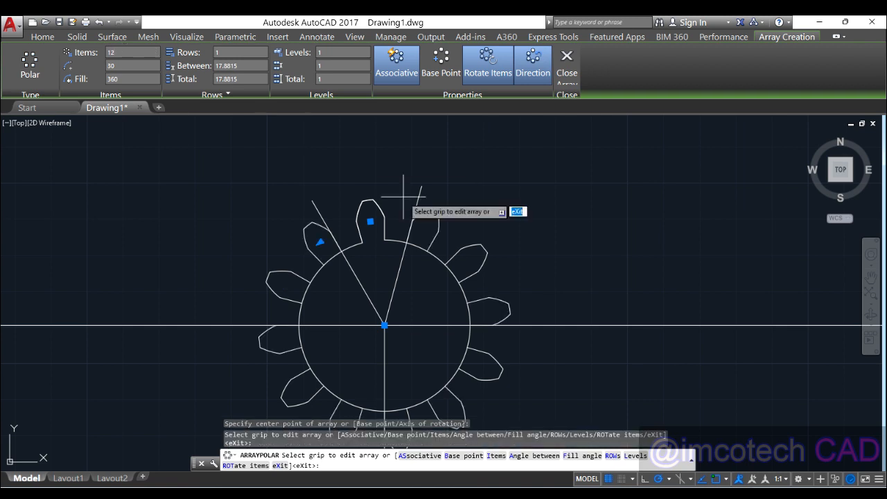
key("Return")
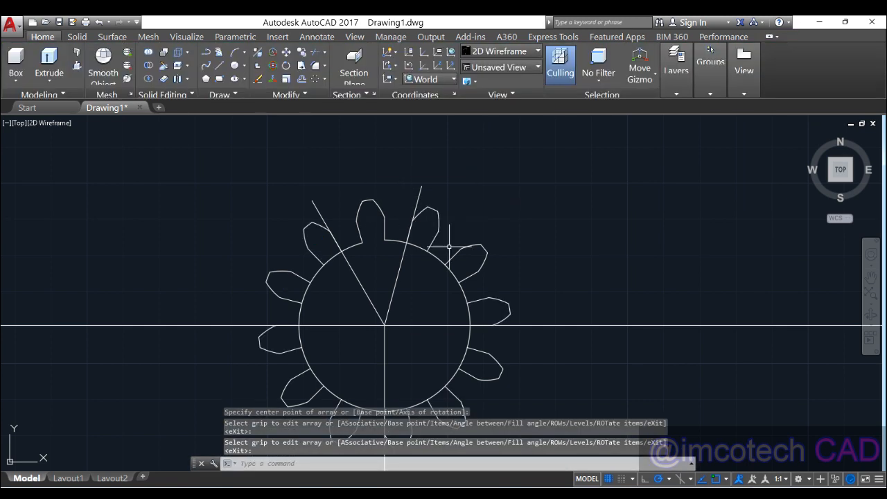
Erase the two slanted construction lines radiating from the gear's centre
scroll(449, 246, "up", 4)
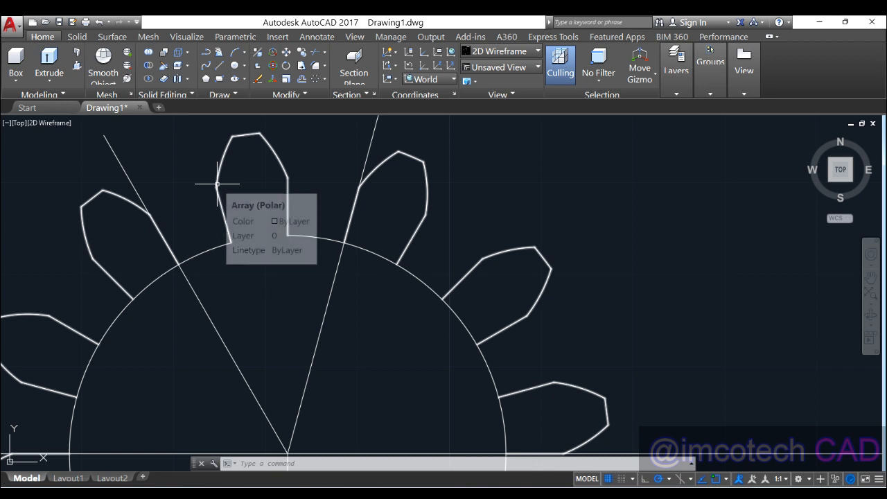
scroll(217, 183, "down", 4)
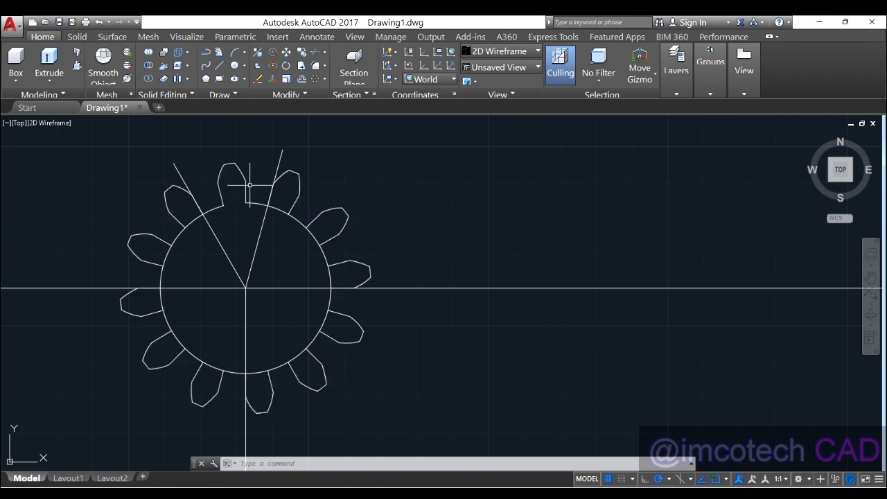
middle_click_drag(275, 185, 294, 197)
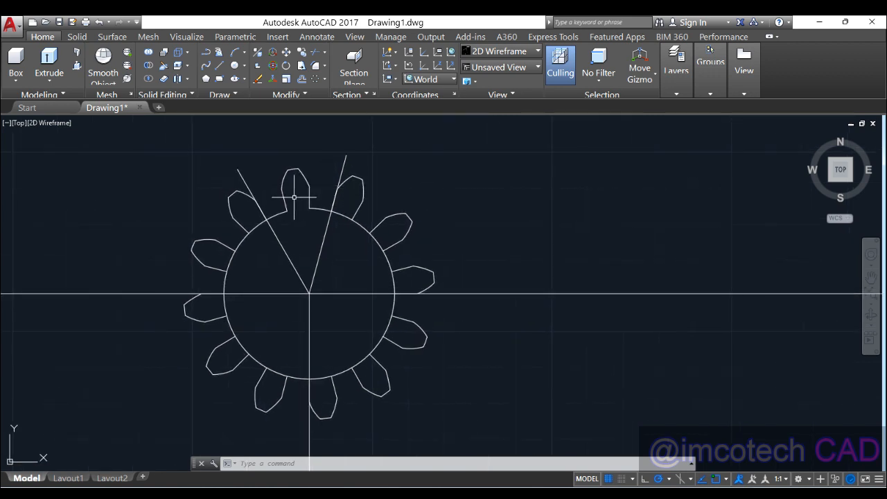
left_click(236, 169)
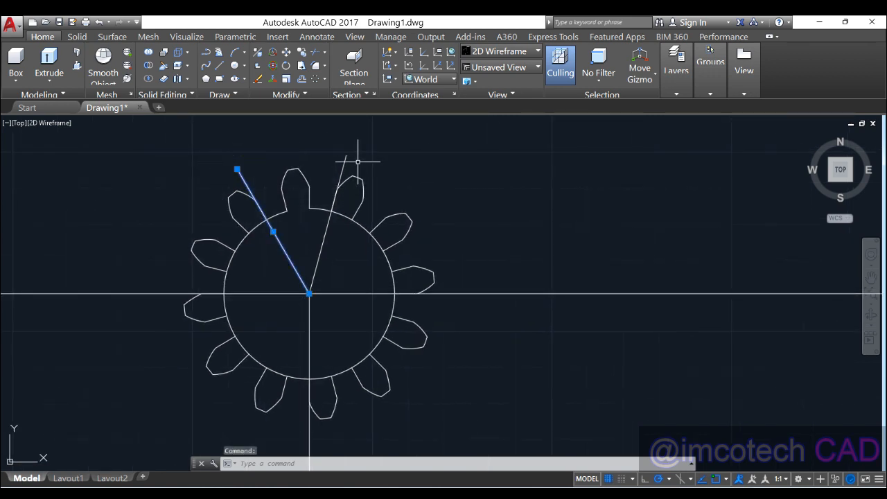
key("Delete")
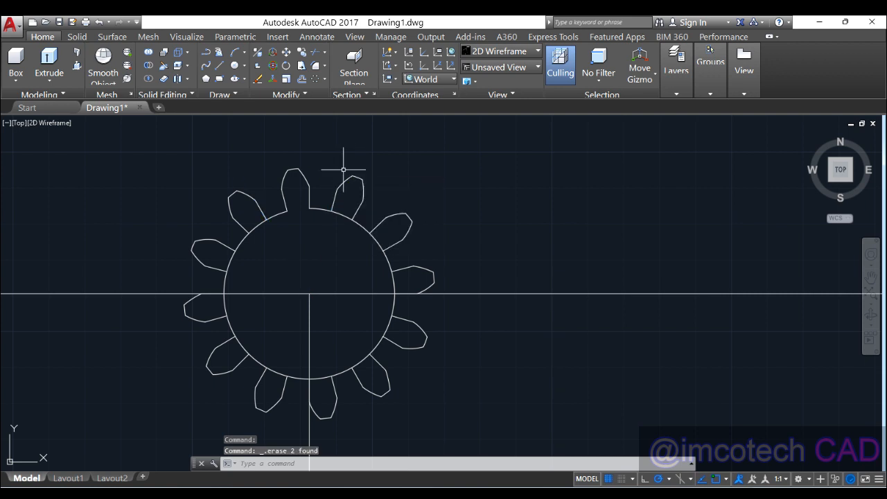
Erase the horizontal and the remaining vertical construction lines through the gear's centre
left_click(287, 284)
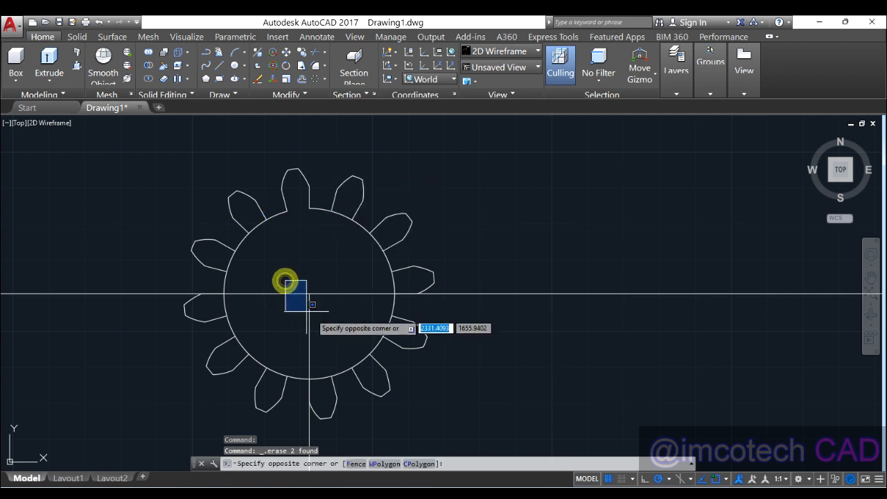
left_click(318, 316)
left_click(333, 317)
left_click(288, 276)
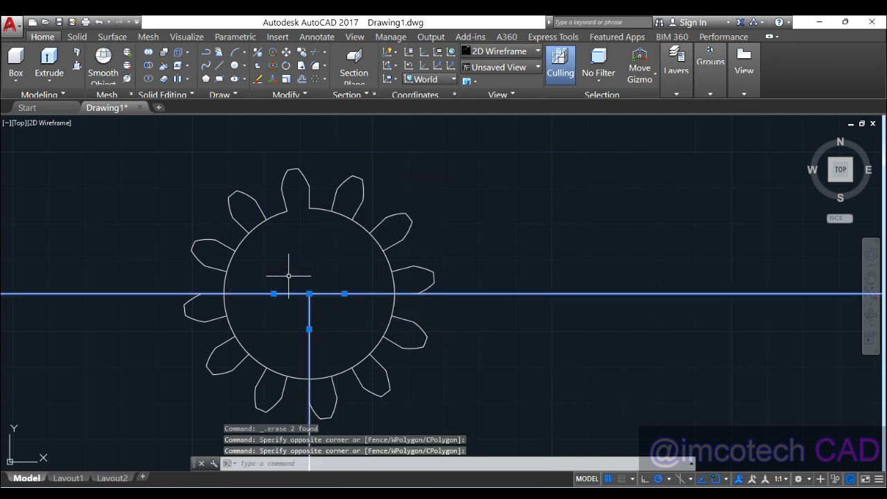
key("Delete")
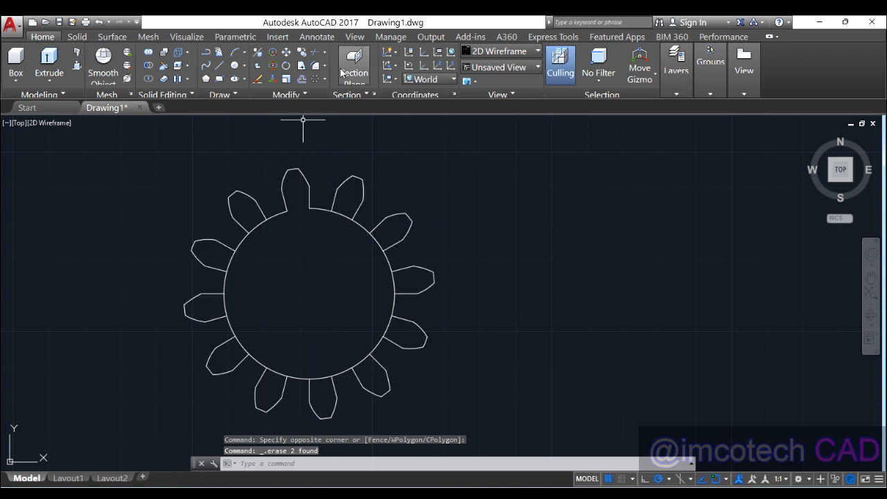
Trim the root circle's arcs beneath the remaining arrayed teeth, leaving one continuous gear outline
left_click(314, 53)
key("Return")
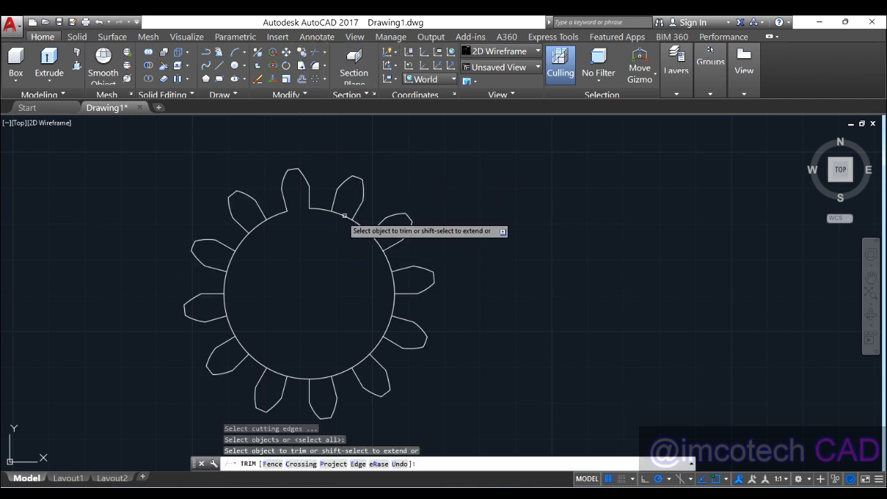
left_click(403, 281)
left_click(379, 287)
left_click(395, 337)
left_click(372, 323)
left_click(369, 367)
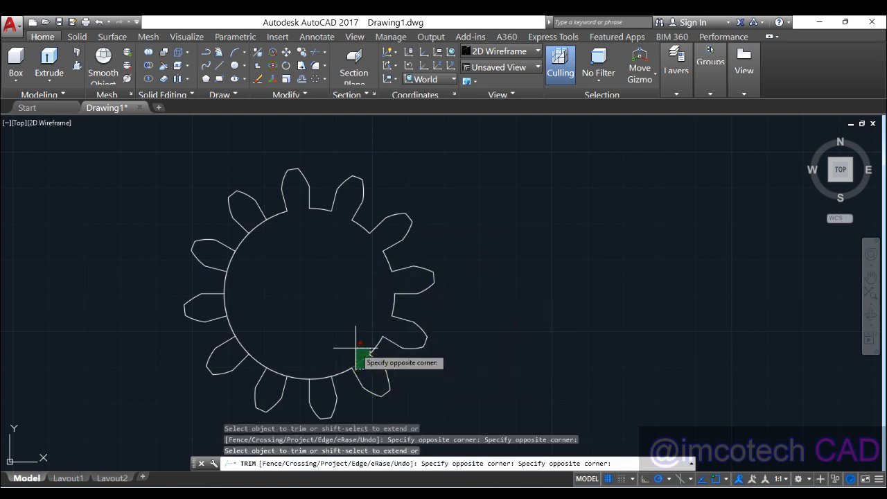
left_click(353, 358)
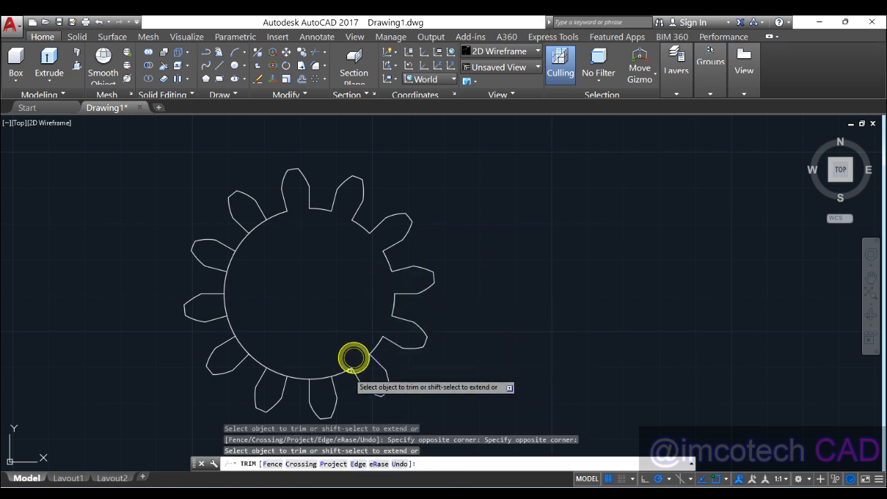
left_click(281, 373)
left_click(238, 346)
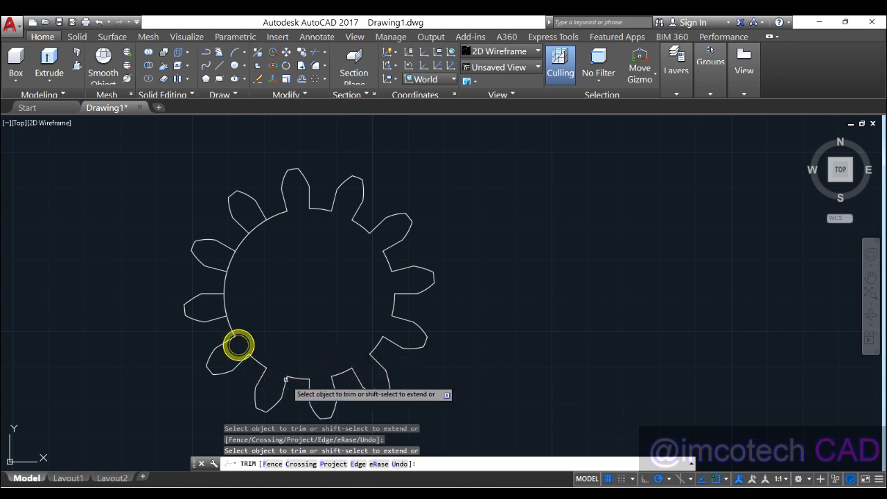
left_click(220, 306)
left_click(236, 303)
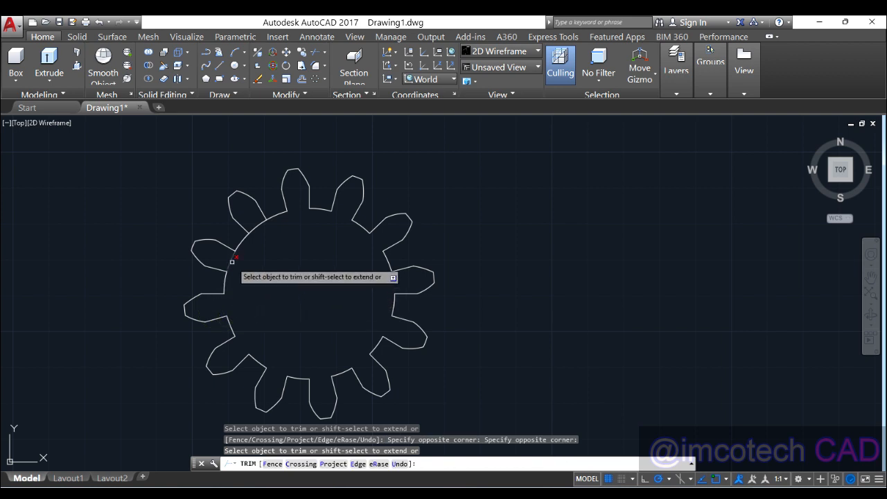
left_click(230, 261)
left_click(257, 224)
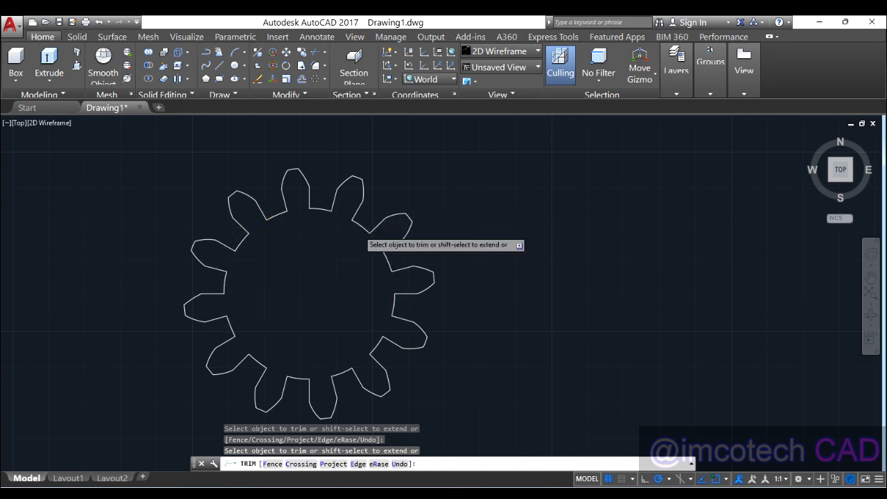
scroll(358, 230, "down", 2)
key("Return")
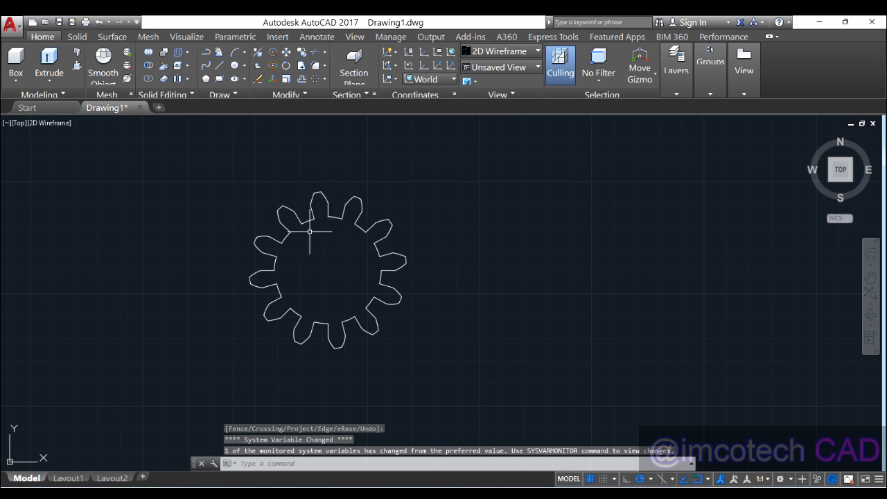
Switch to the ans 1.PNG reference image in Photos and enlarge it to examine the gear's hub and tooth root details
mouse_move(579, 485)
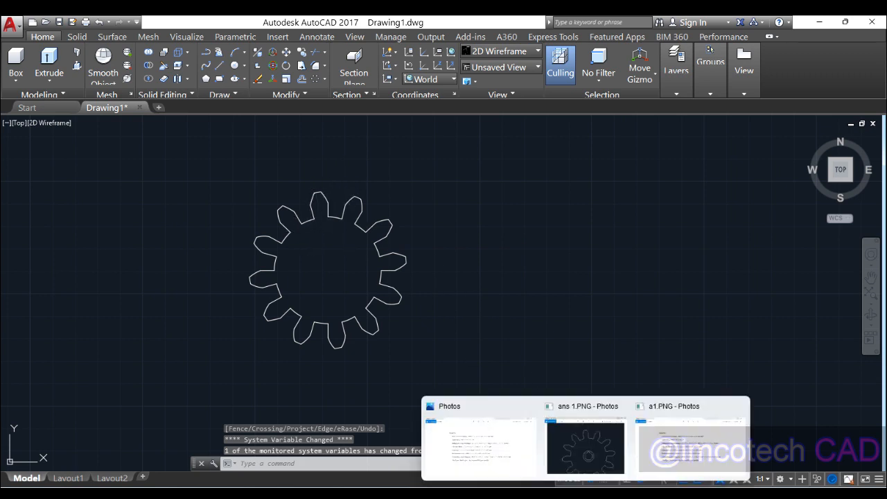
left_click(573, 455)
double_click(379, 184)
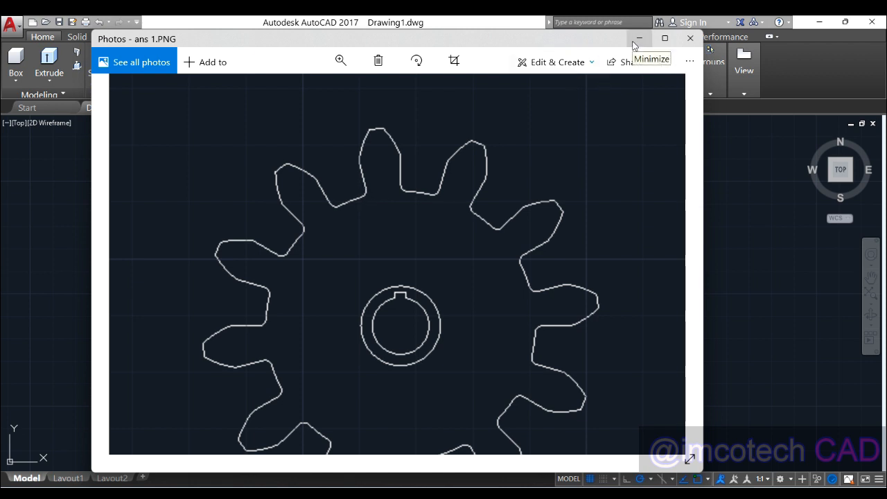
Leave the reference image, check the clearance calculation in a1.PNG in Photos, and return to the AutoCAD drawing
left_click(635, 40)
mouse_move(525, 475)
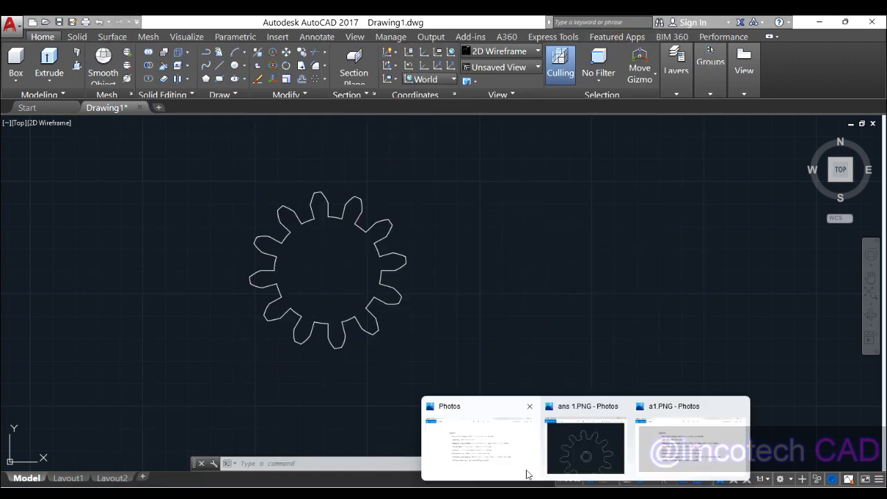
left_click(494, 459)
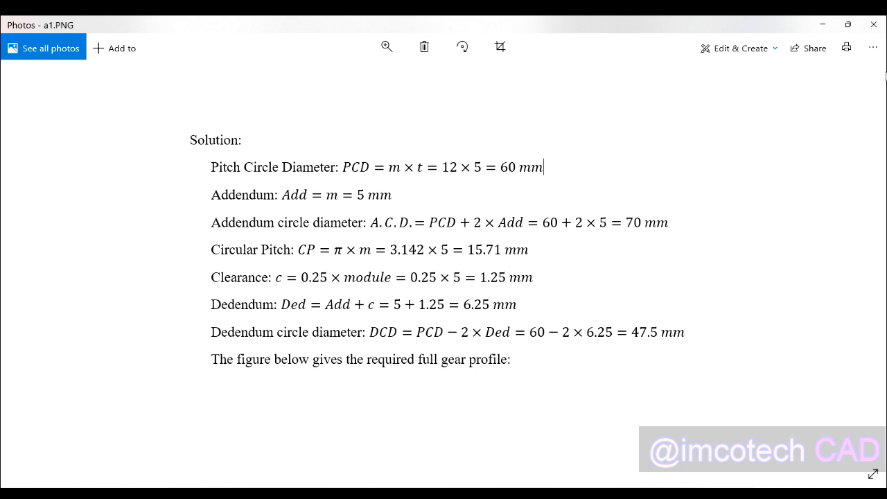
left_click(823, 25)
Explode the polar array of gear teeth into separate lines and arcs
scroll(275, 207, "up", 5)
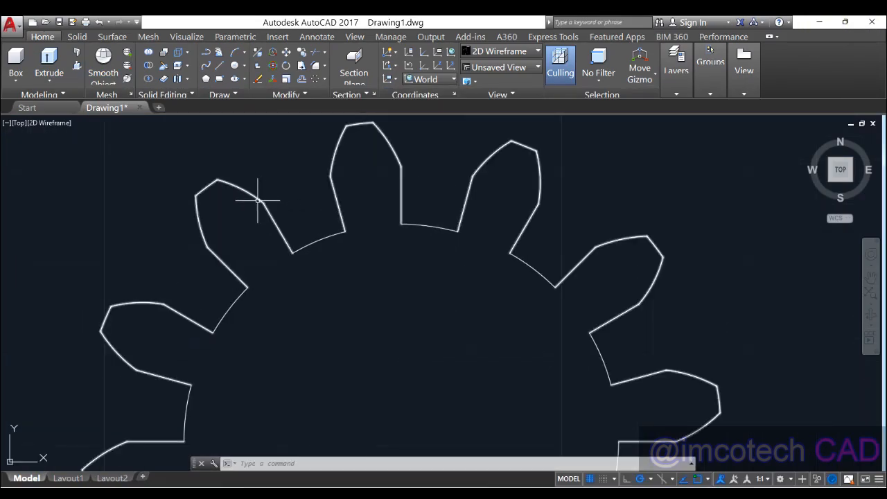
scroll(417, 166, "down", 3)
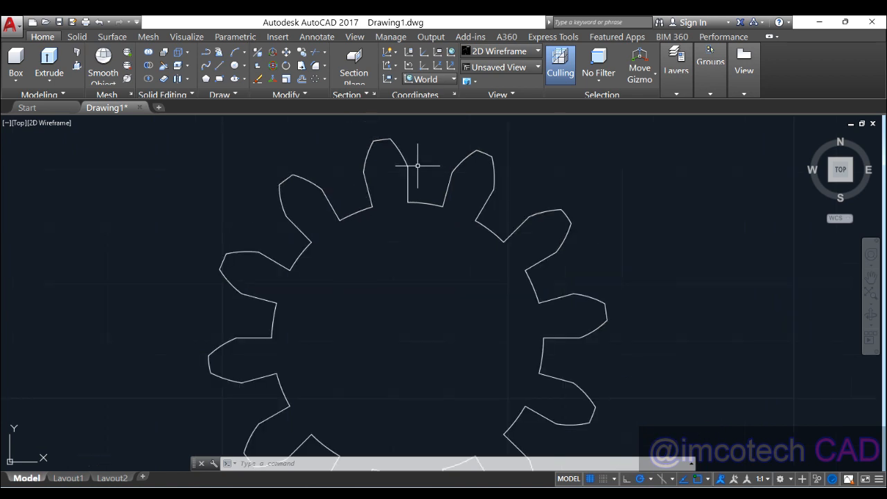
left_click(332, 206)
scroll(377, 182, "down", 3)
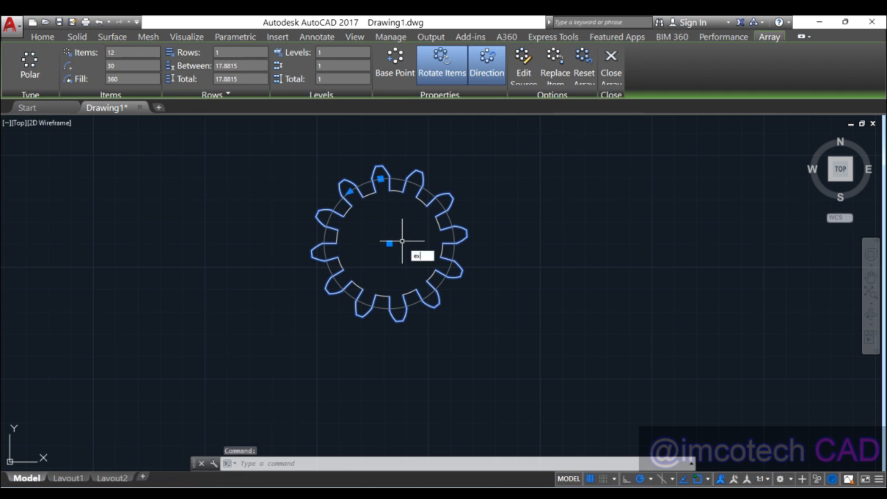
type("p")
key("Return")
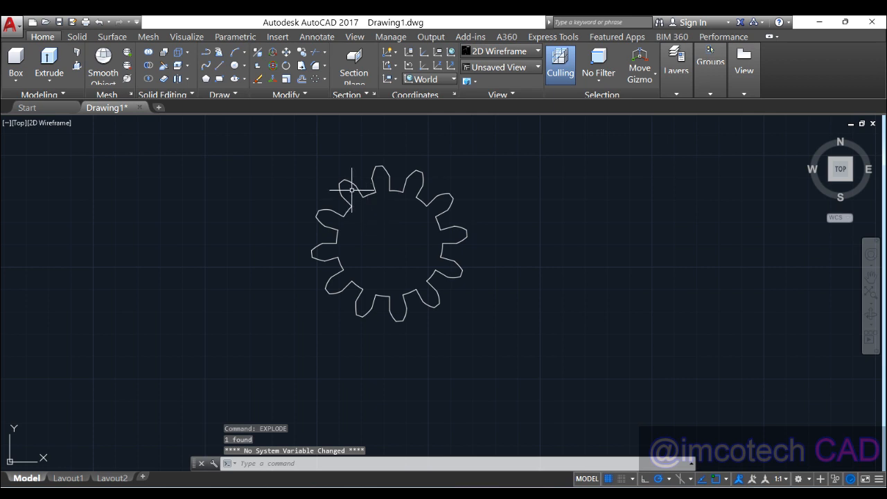
left_click(353, 184)
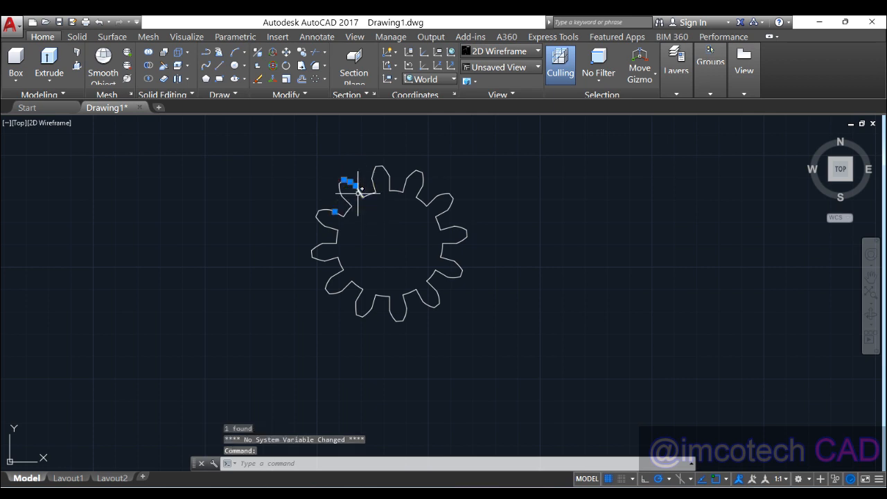
key("Escape")
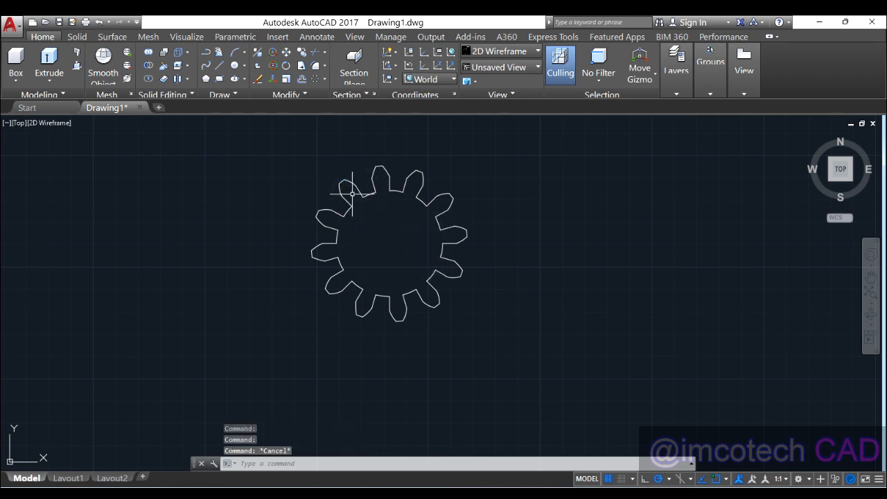
Start a multiple Fillet with radius 1.25 and round both root corners of the gap just left of the topmost tooth
left_click(316, 66)
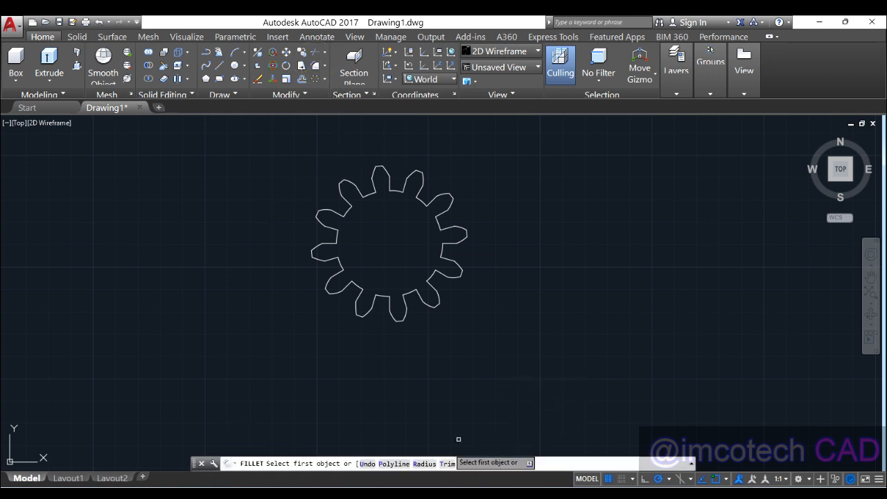
left_click(418, 466)
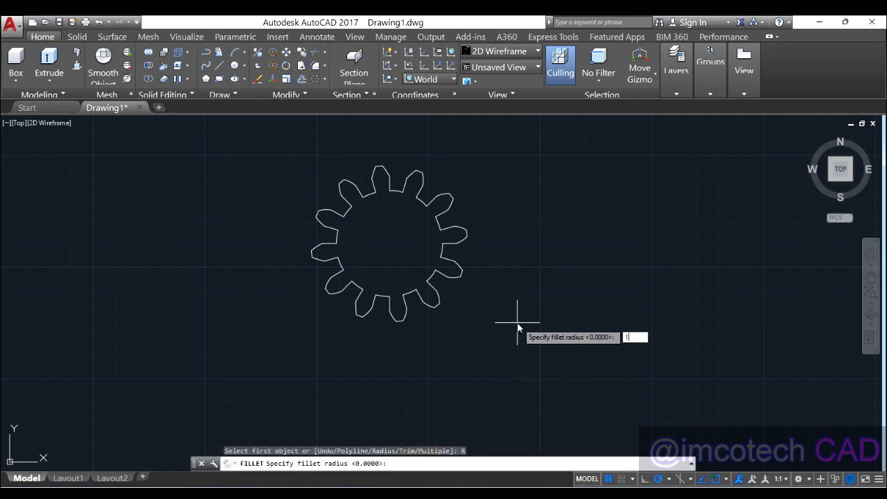
key("Return")
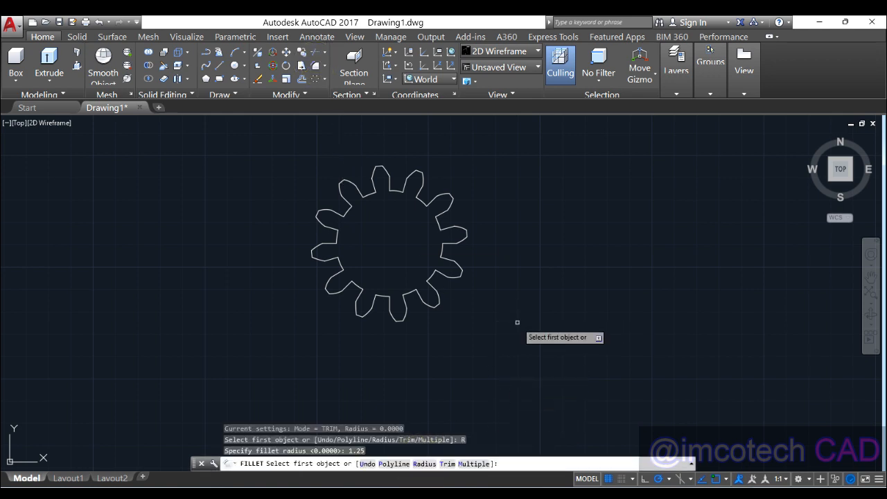
left_click(468, 463)
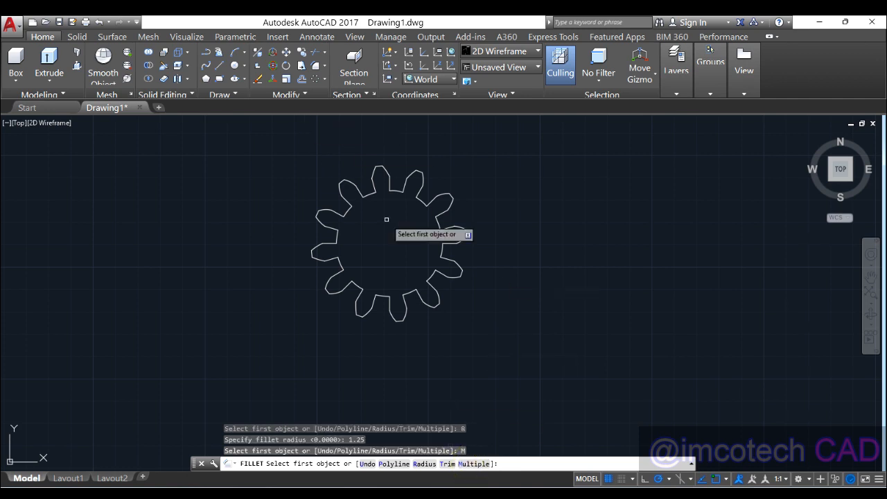
scroll(380, 195, "up", 2)
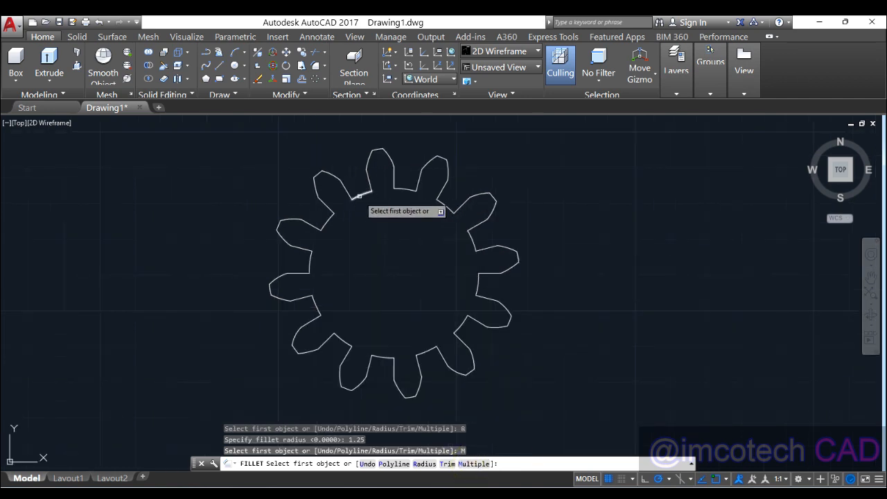
left_click(359, 196)
left_click(345, 196)
scroll(355, 199, "up", 5)
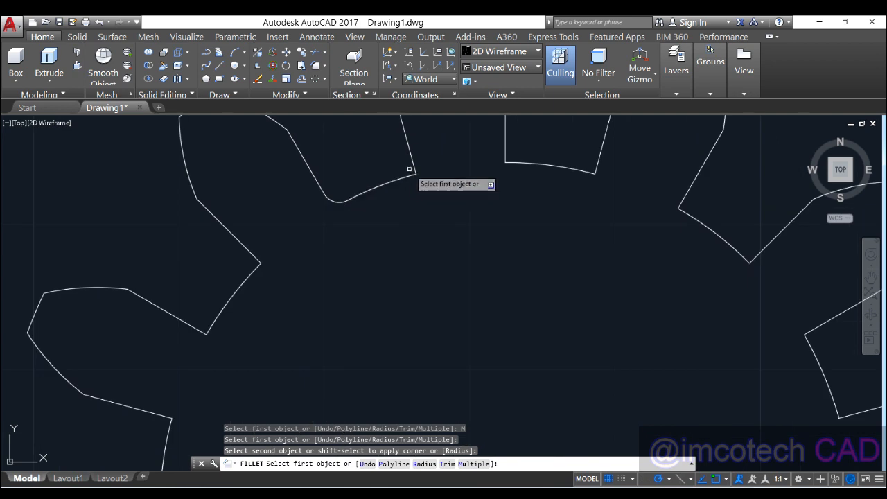
left_click(410, 169)
left_click(406, 182)
left_click(405, 179)
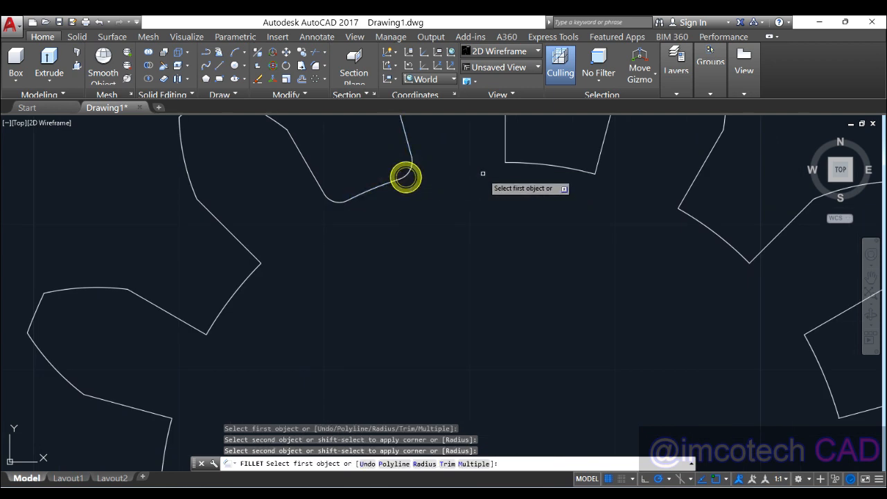
Fillet the root corners of the next two tooth gaps clockwise, starting just right of the topmost tooth, at radius 1.25
left_click(518, 164)
left_click(504, 153)
left_click(505, 152)
left_click(576, 168)
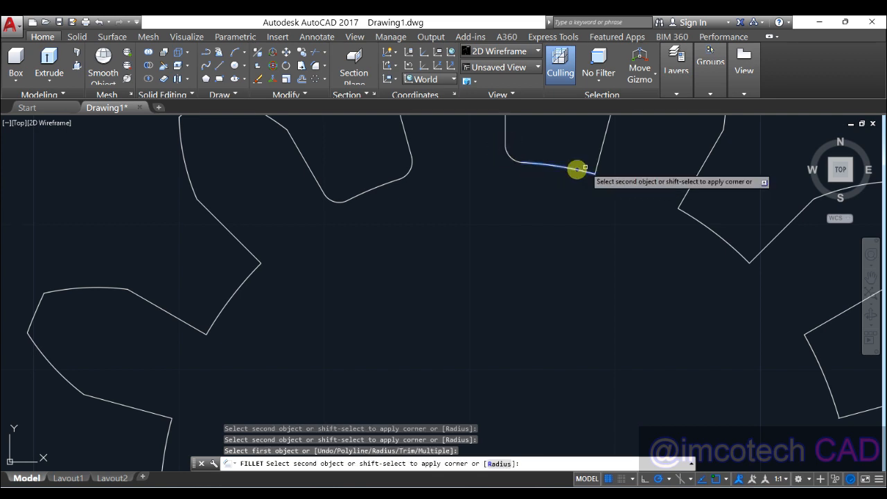
left_click(599, 155)
left_click(686, 201)
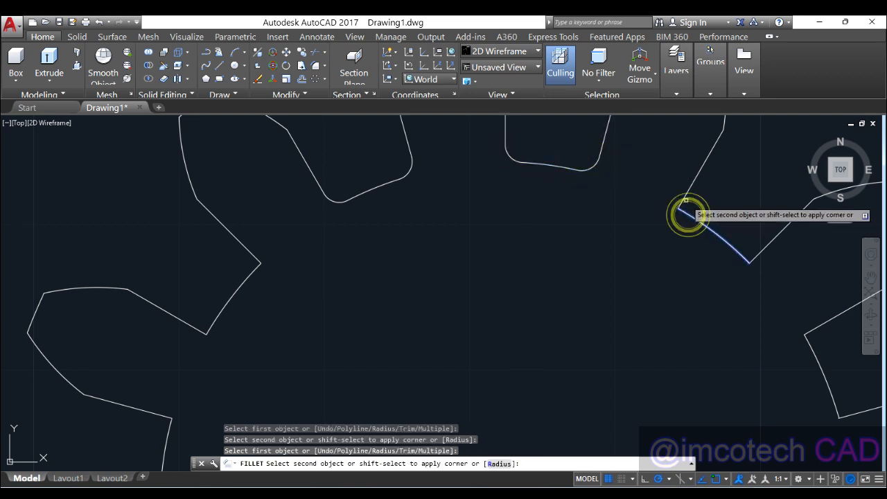
left_click(685, 200)
left_click(715, 234)
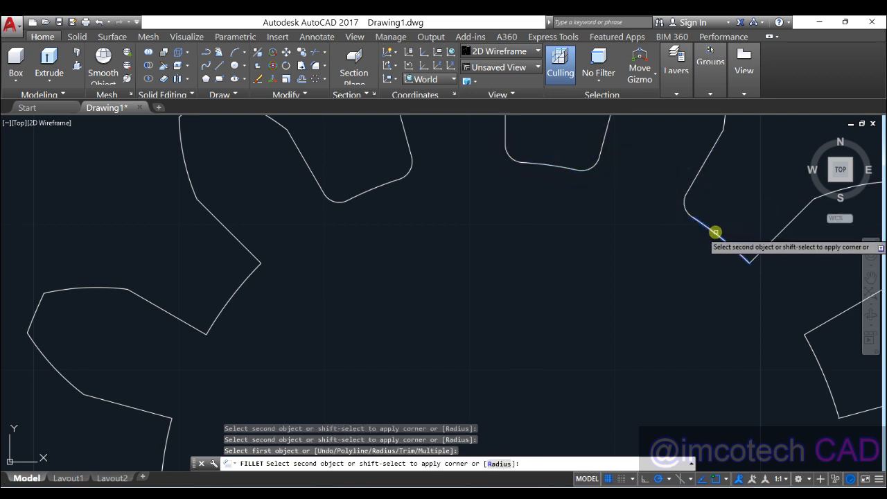
left_click(767, 247)
Fillet both root corners of the tooth gap directly above the gear's rightmost tooth at radius 1.25
scroll(497, 246, "down", 3)
scroll(554, 298, "up", 1)
scroll(608, 351, "up", 3)
left_click(538, 261)
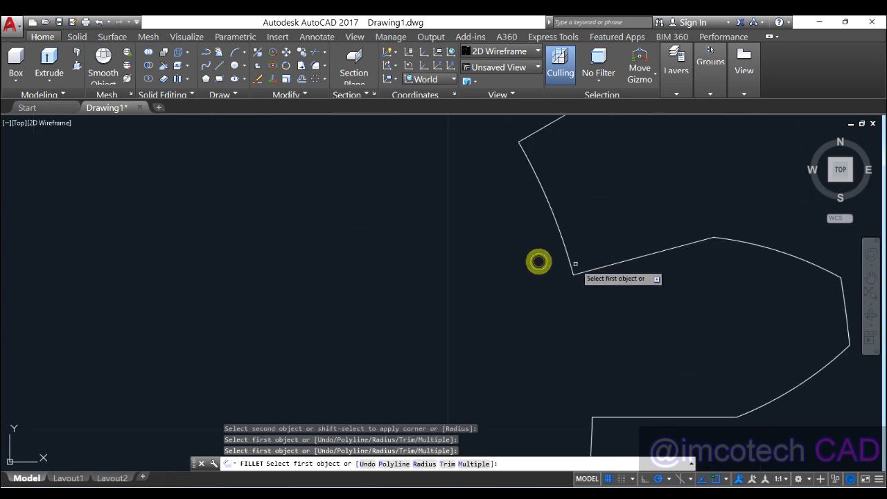
left_click(579, 272)
left_click(569, 260)
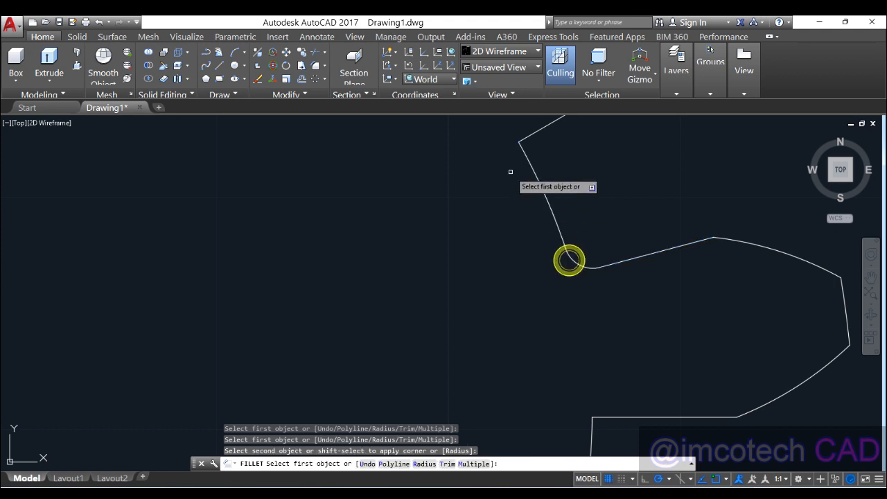
left_click(521, 164)
left_click(530, 134)
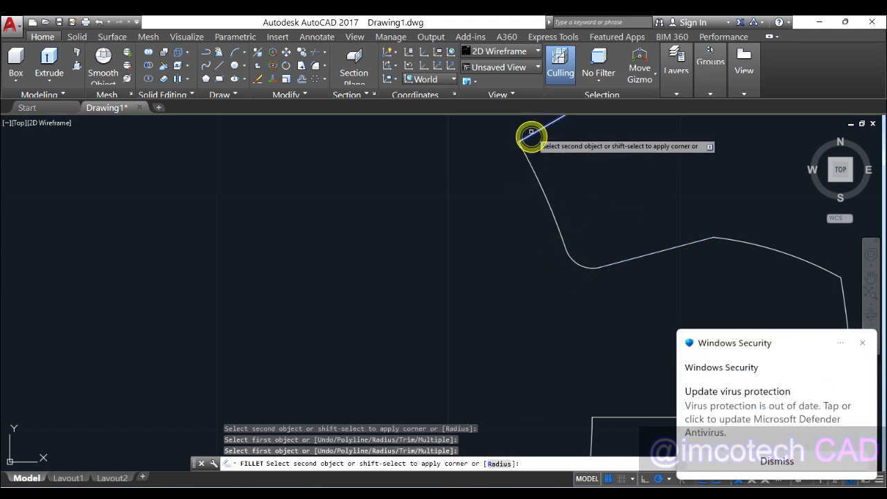
left_click(526, 154)
scroll(444, 185, "down", 2)
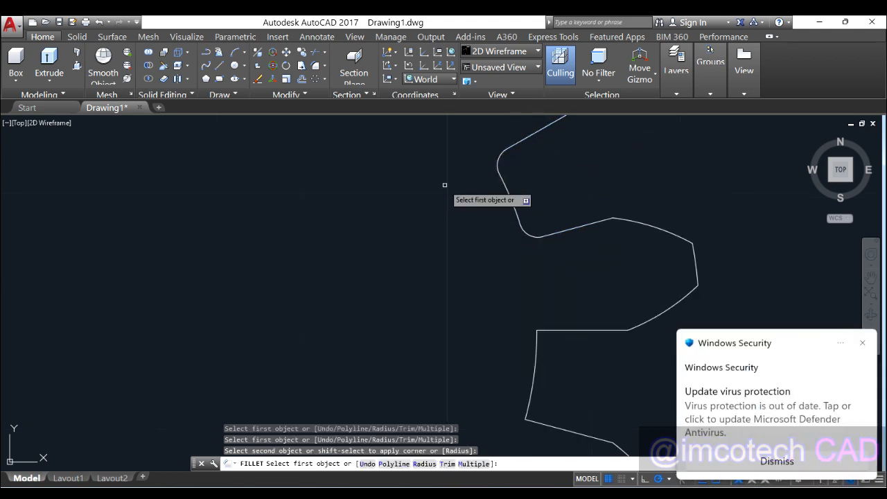
Fillet both root corners of the tooth gap directly below the gear's rightmost tooth at radius 1.25
left_click(547, 330)
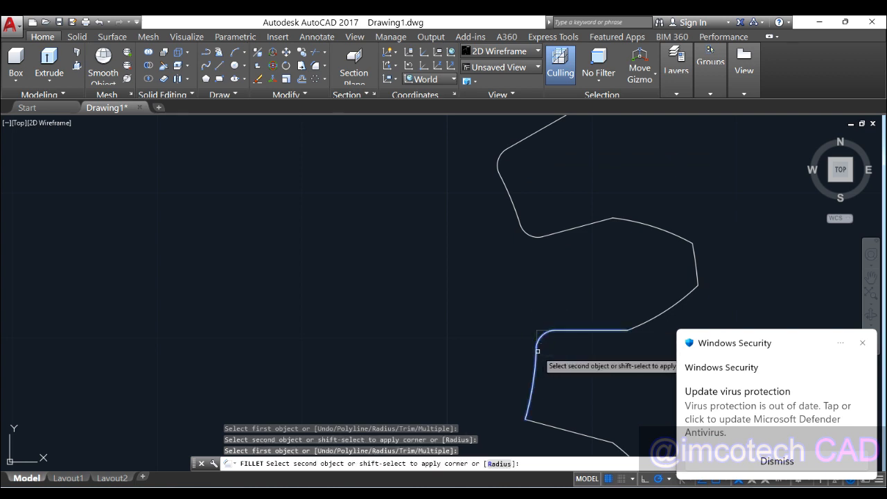
left_click(537, 352)
scroll(448, 212, "down", 2)
left_click(511, 339)
left_click(508, 342)
left_click(499, 327)
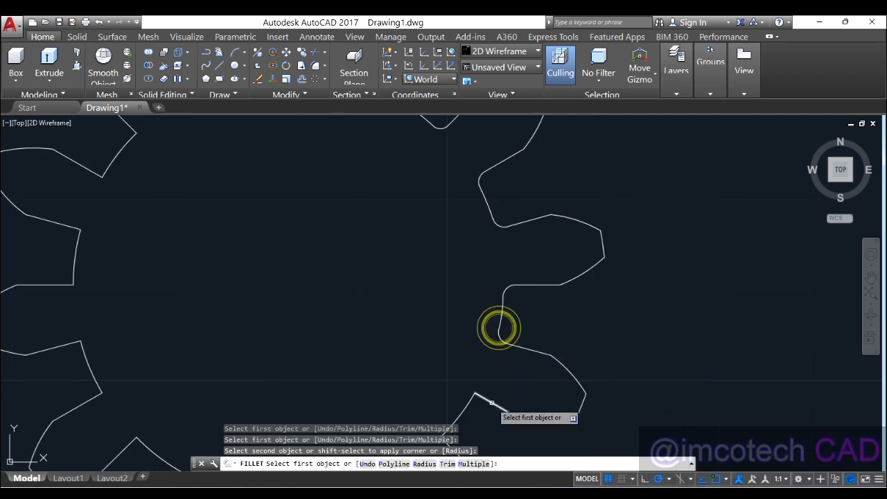
Round the two root corners of the gear's lower-right tooth gap with the 1.25 fillet
left_click(492, 403)
left_click(470, 398)
middle_click_drag(543, 243, 596, 136)
middle_click_drag(509, 331, 559, 245)
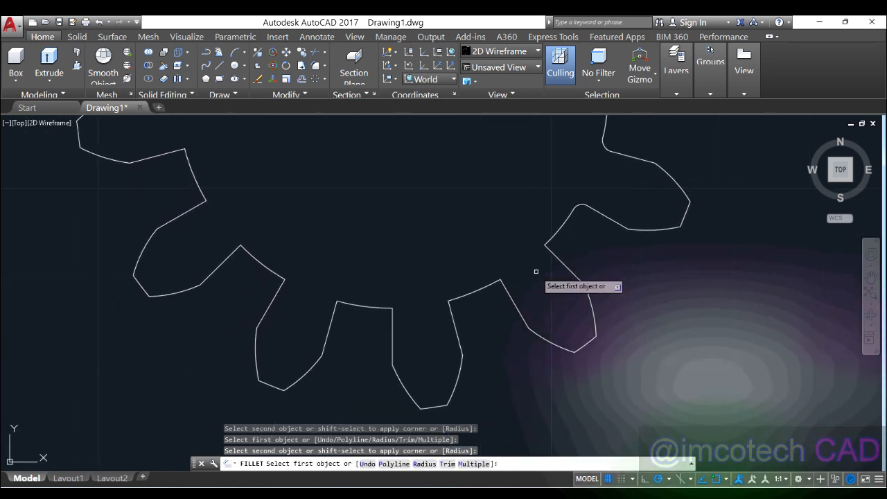
left_click(551, 236)
left_click(551, 254)
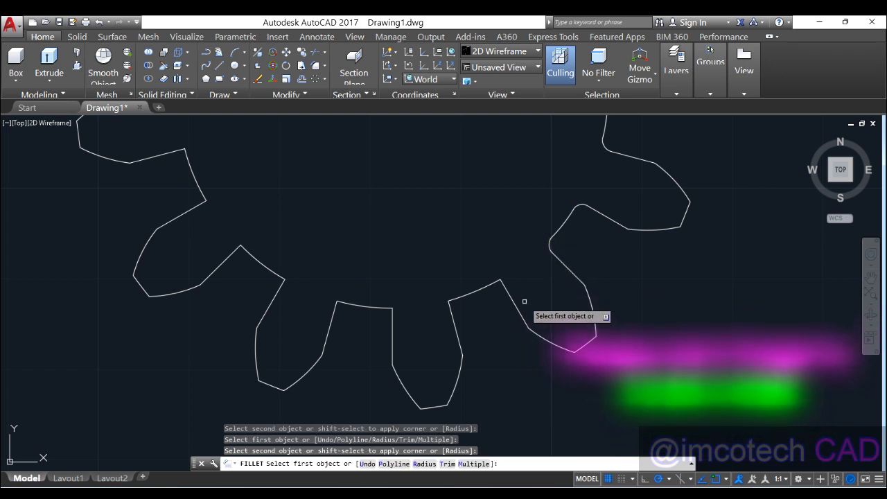
Fillet the root corners of the two tooth gaps on either side of the bottom tooth at radius 1.25
left_click(511, 301)
left_click(490, 287)
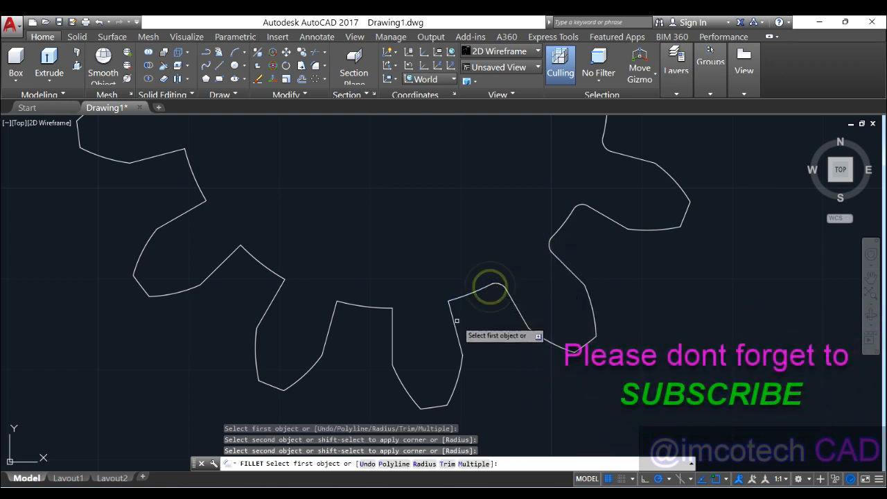
left_click(453, 319)
left_click(454, 300)
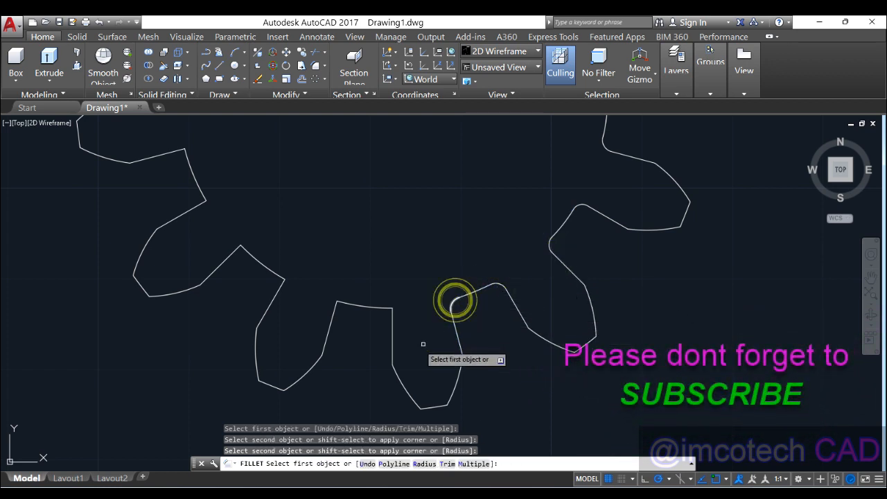
left_click(392, 340)
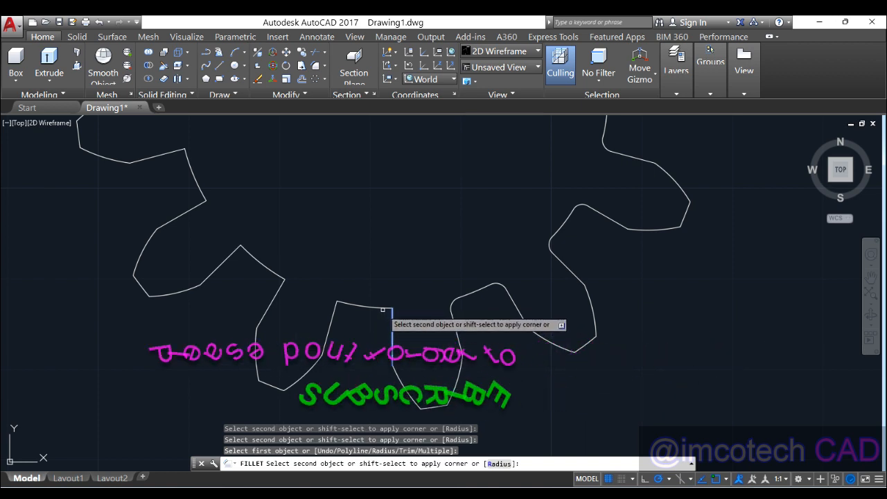
left_click(382, 311)
left_click(331, 325)
left_click(344, 303)
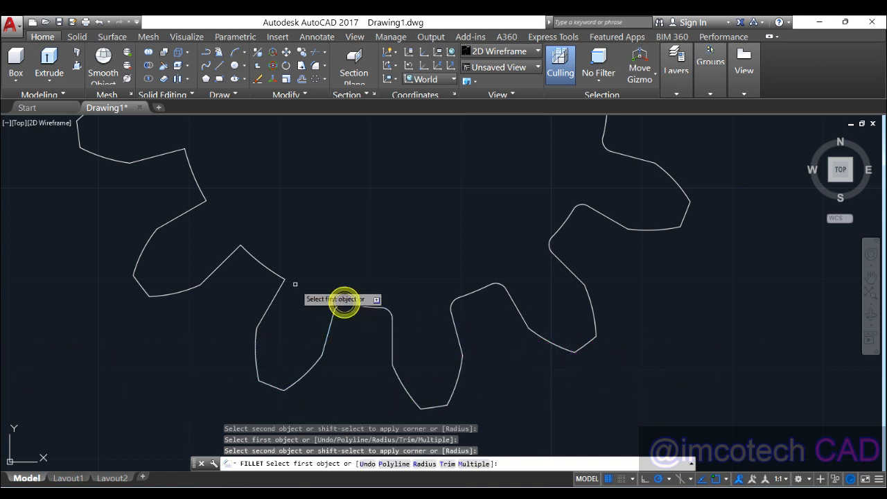
Fillet the root corners of the two lower-left tooth gaps, up to the gear's leftmost tooth, at radius 1.25
left_click(279, 289)
left_click(277, 275)
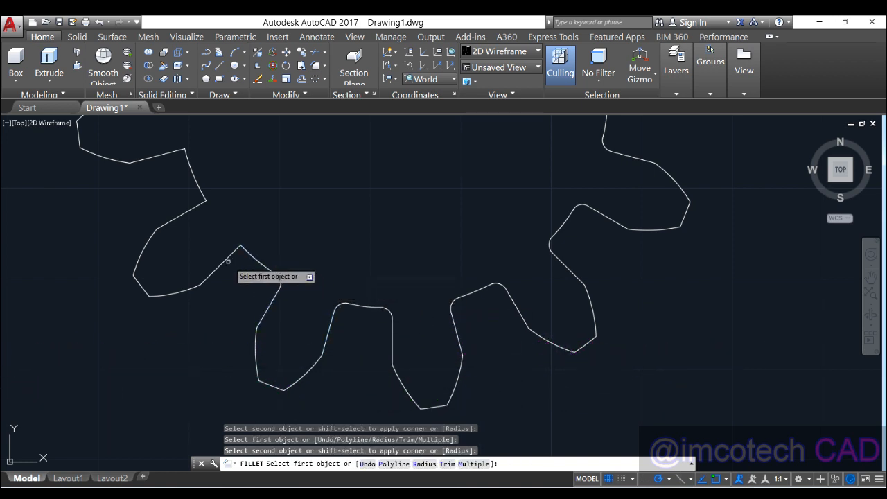
left_click(228, 261)
left_click(247, 254)
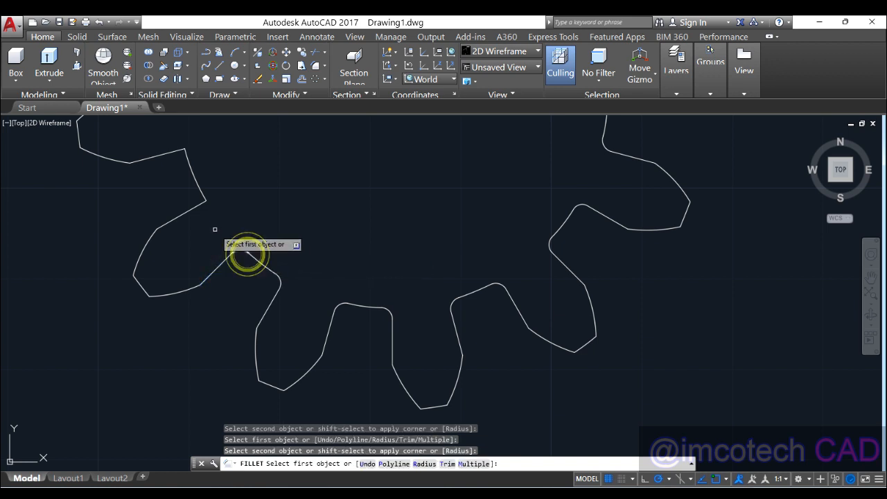
left_click(191, 207)
left_click(201, 194)
scroll(548, 319, "up", 3)
left_click(423, 299)
left_click(436, 304)
Fillet both root corners of the tooth gap directly above the gear's leftmost tooth at radius 1.25
left_click(416, 237)
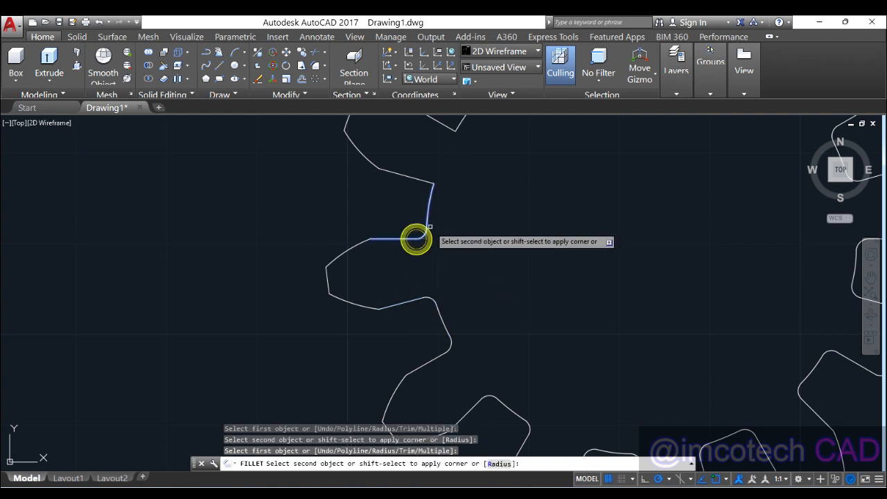
left_click(429, 225)
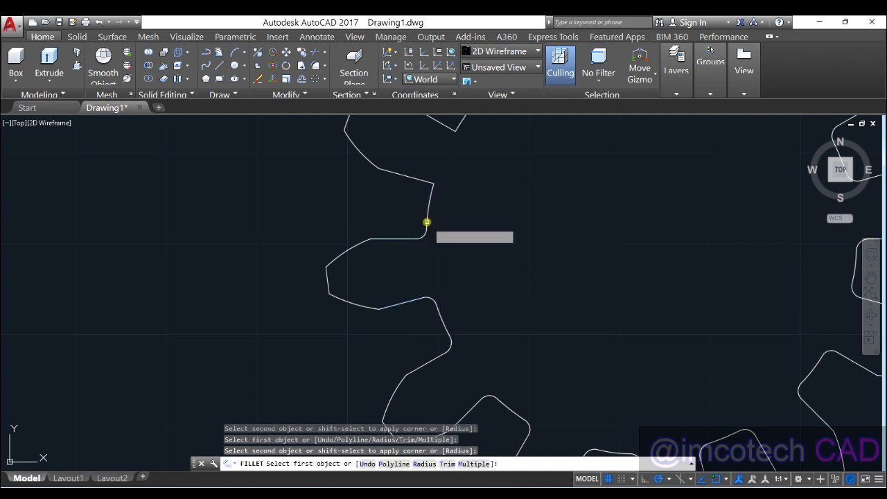
left_click(422, 177)
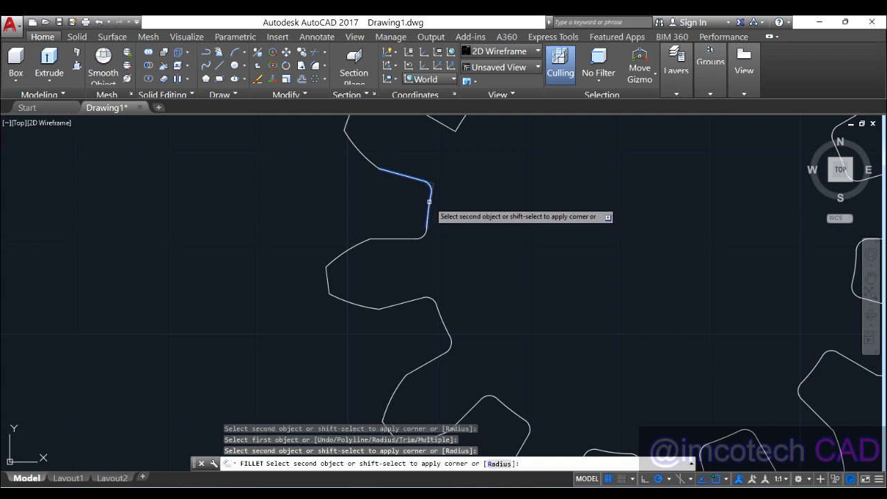
left_click(429, 202)
Round both root corners of the remaining sharp tooth gap on the gear's upper-left side with the 1.25 fillet
mouse_move(428, 198)
middle_mouse_down()
mouse_move(428, 217)
mouse_move(410, 198)
middle_mouse_up()
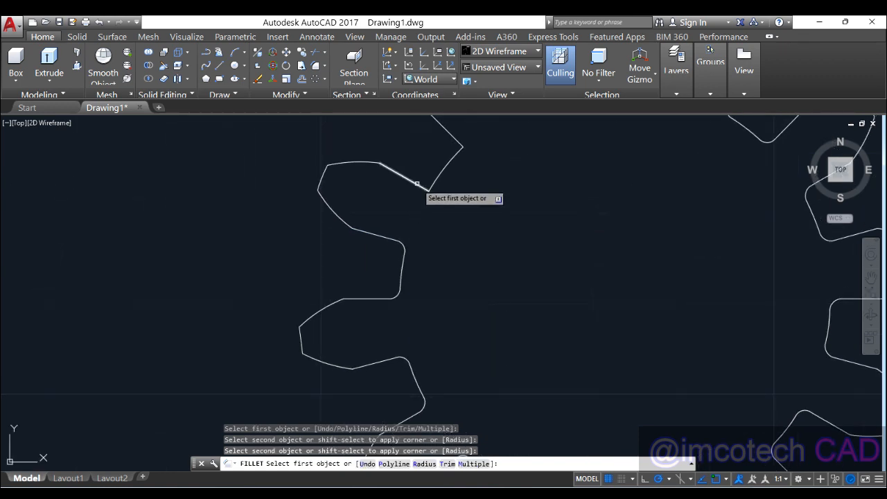
left_click(416, 184)
left_click(433, 181)
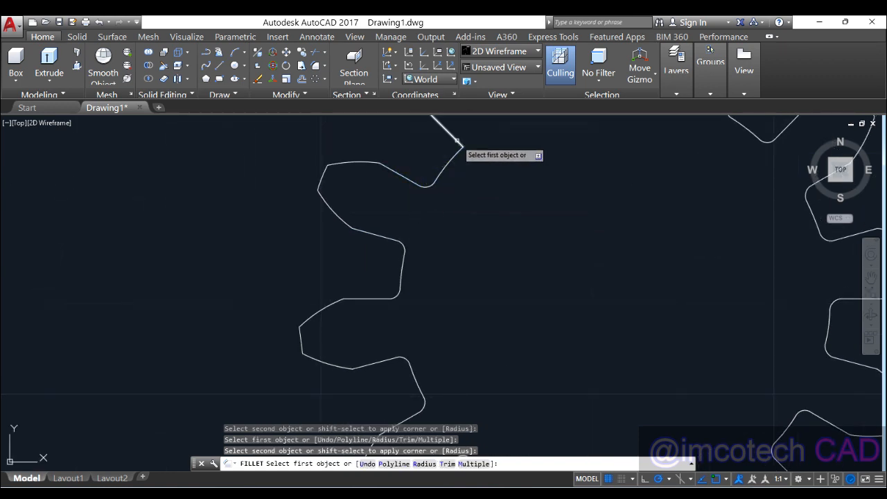
left_click(456, 141)
left_click(455, 157)
scroll(416, 151, "up", 3)
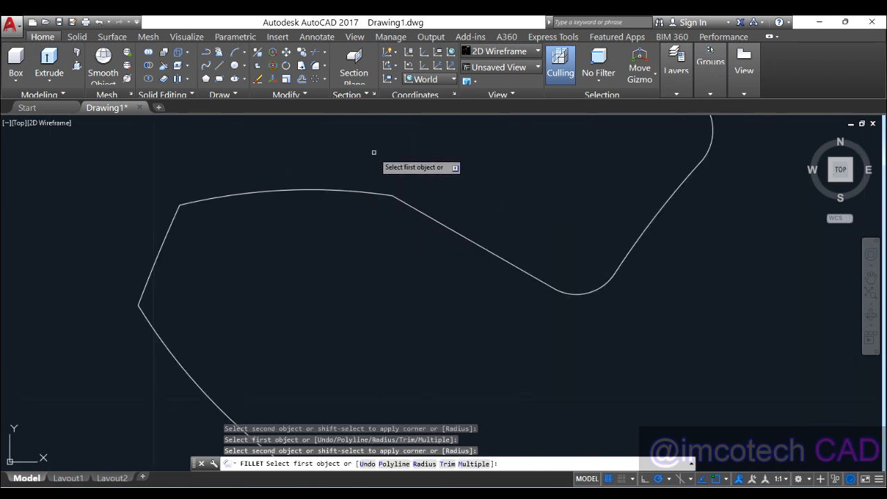
left_click(177, 209)
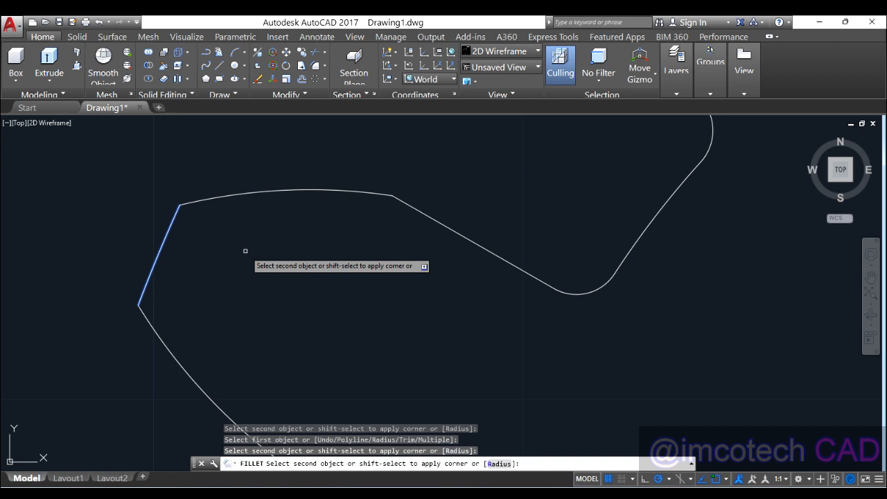
key("Escape")
Join all segments of the gear outline into one polyline and check that it selects as a single object
scroll(275, 241, "down", 3)
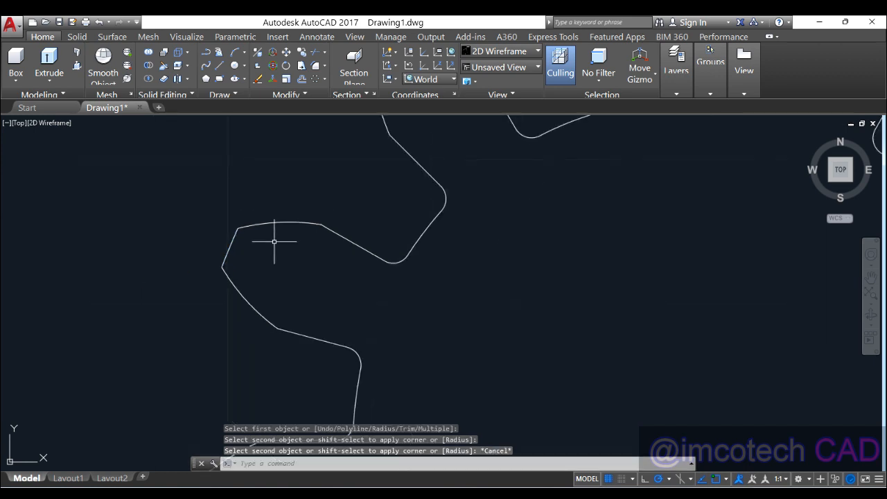
scroll(184, 208, "down", 3)
scroll(312, 256, "down", 2)
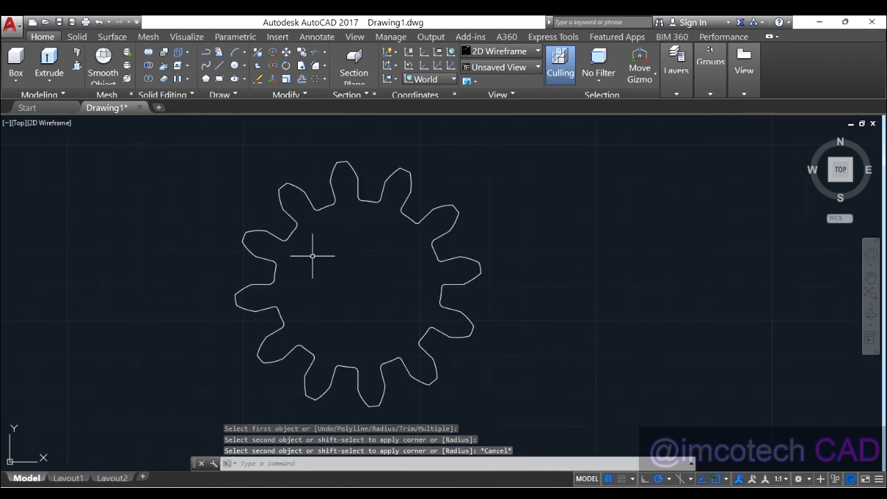
scroll(351, 262, "up", 2)
scroll(351, 261, "down", 2)
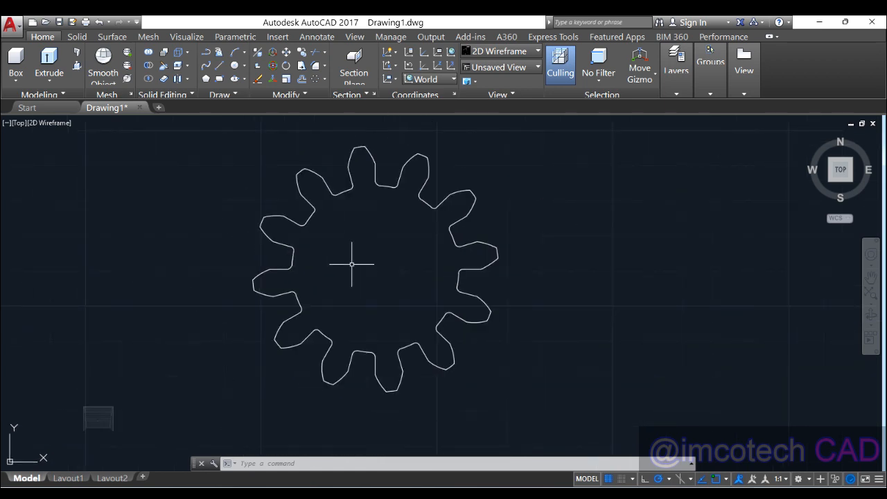
left_click(212, 123)
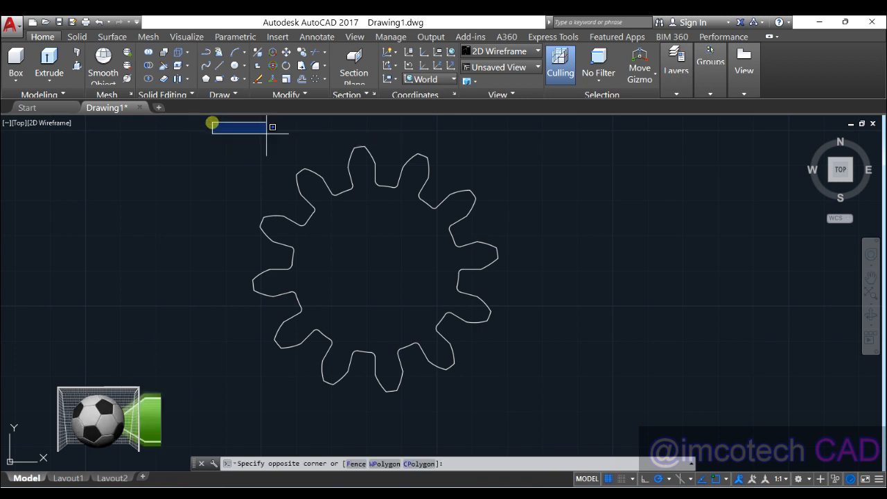
left_click(557, 414)
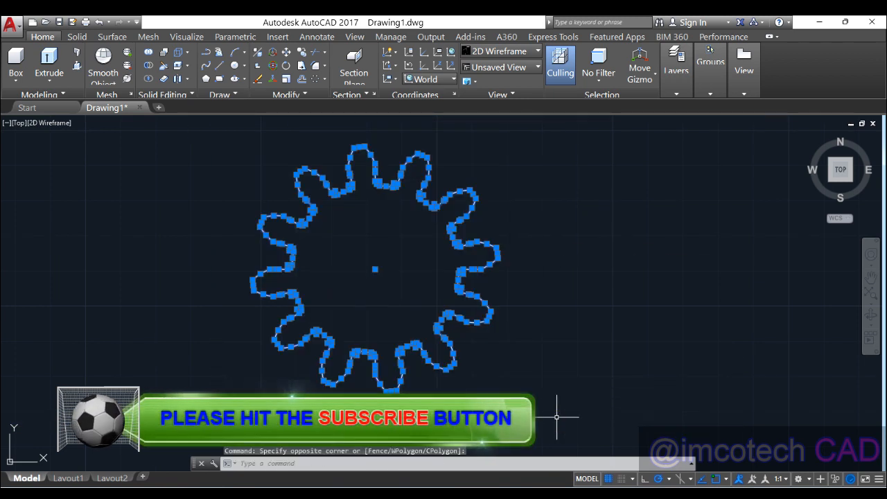
key("Return")
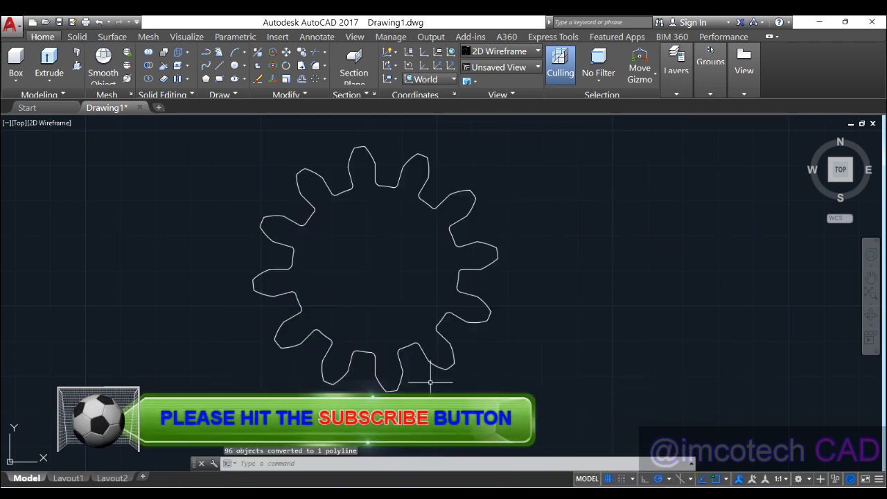
left_click(412, 342)
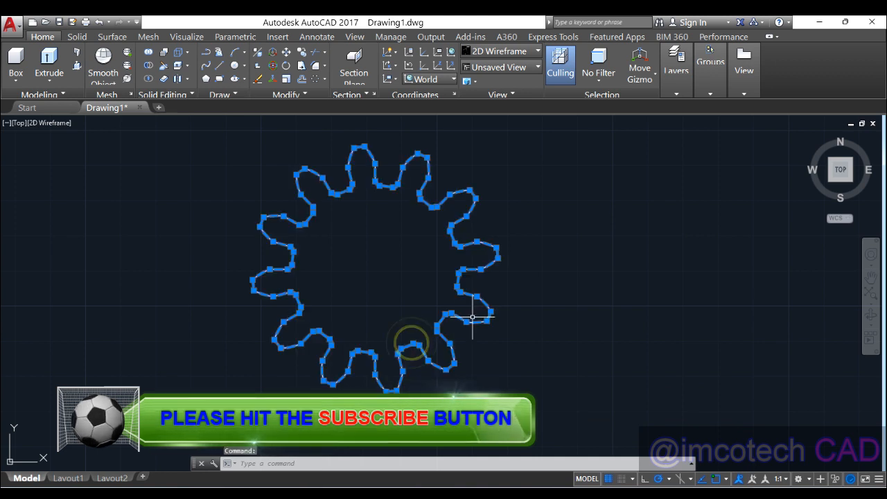
key("Escape")
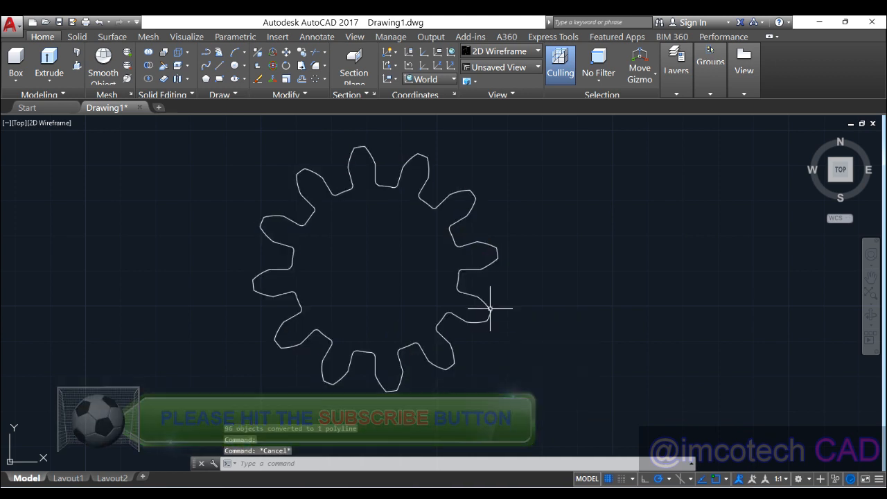
Draw two concentric circles with radii 8 and 5 at the gear's centre
left_click(236, 65)
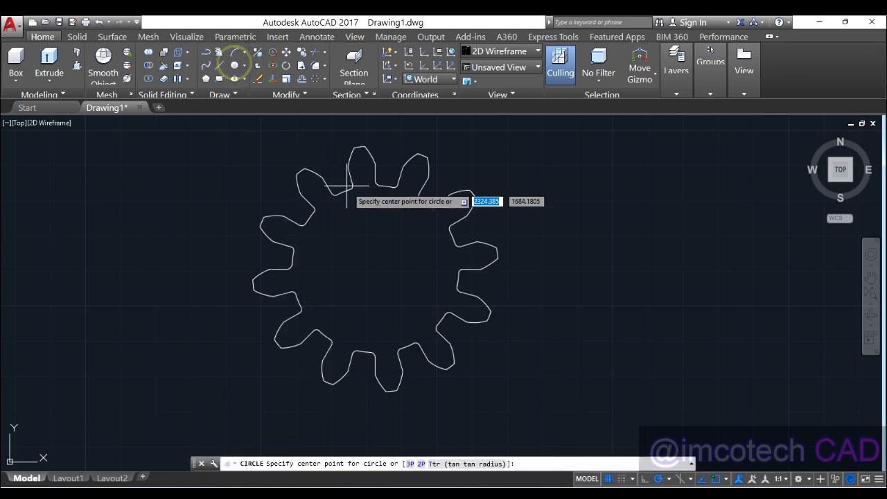
left_click(375, 269)
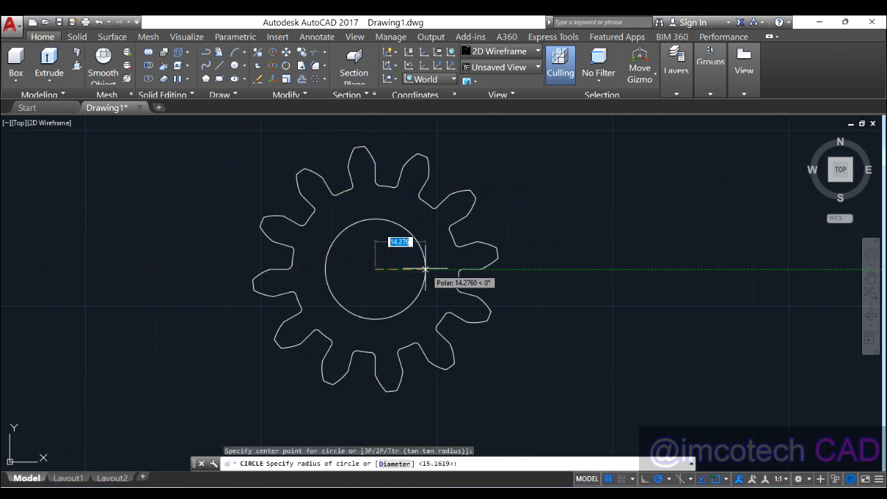
type("8")
key("Return")
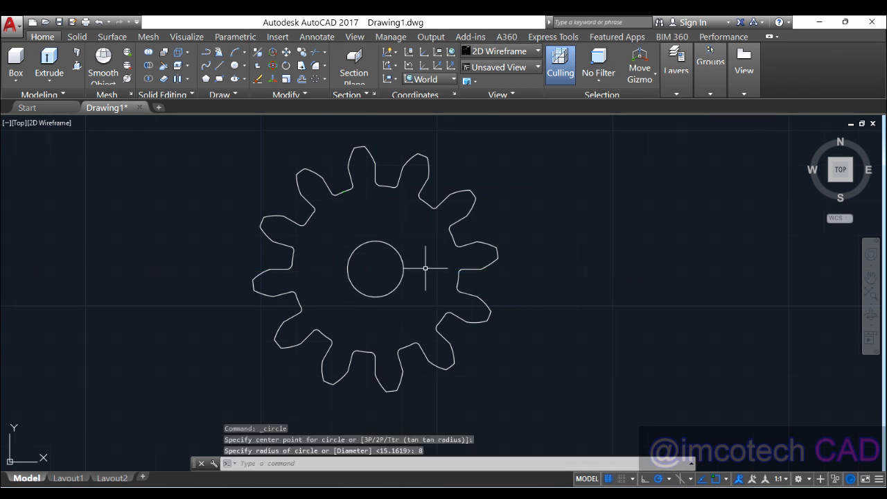
left_click(235, 66)
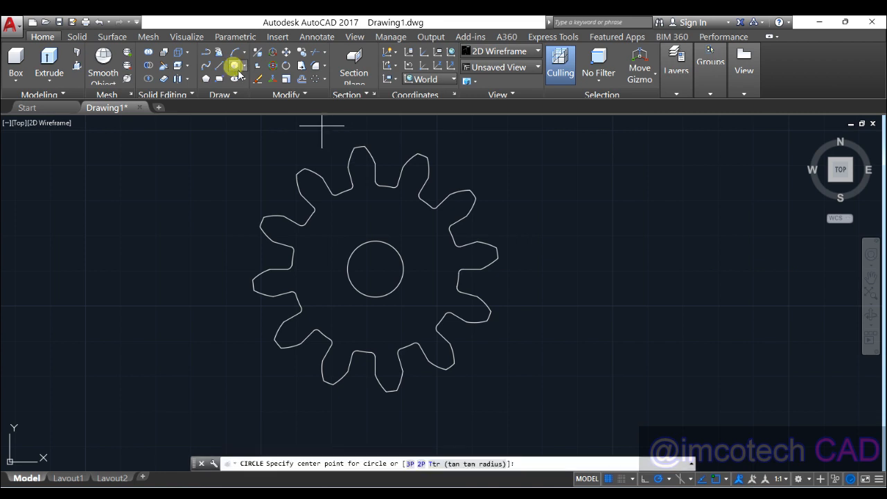
left_click(375, 269)
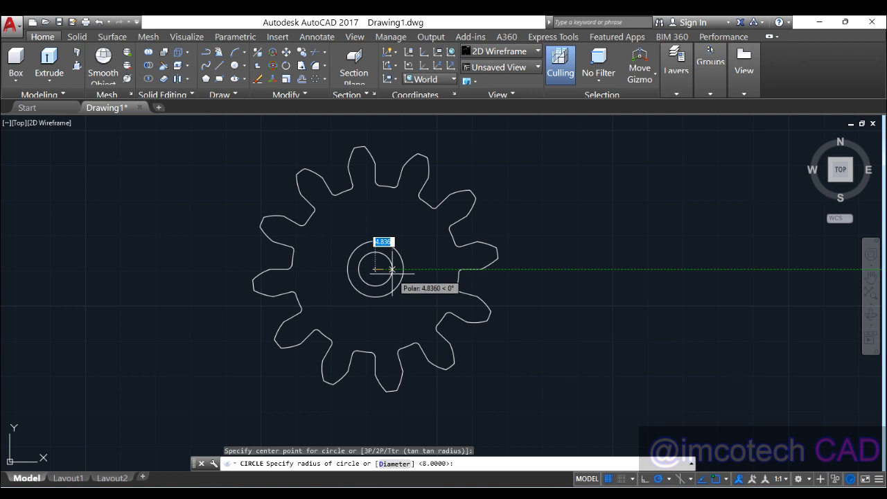
key("Return")
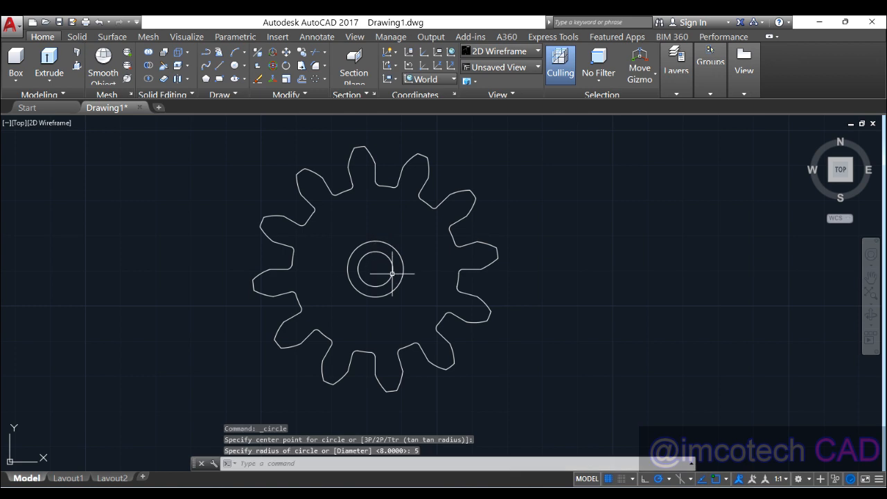
Draw a vertical and a horizontal construction line through the centre of the two circles
scroll(376, 253, "up", 4)
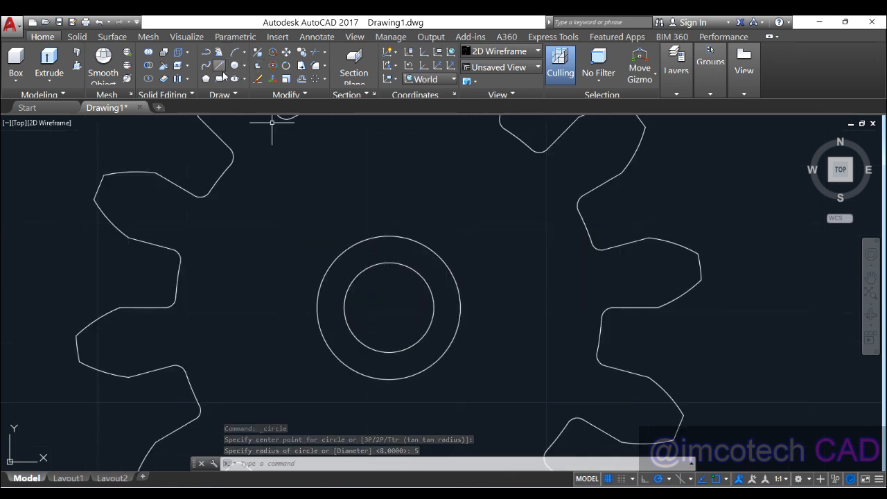
left_click(219, 95)
left_click(224, 109)
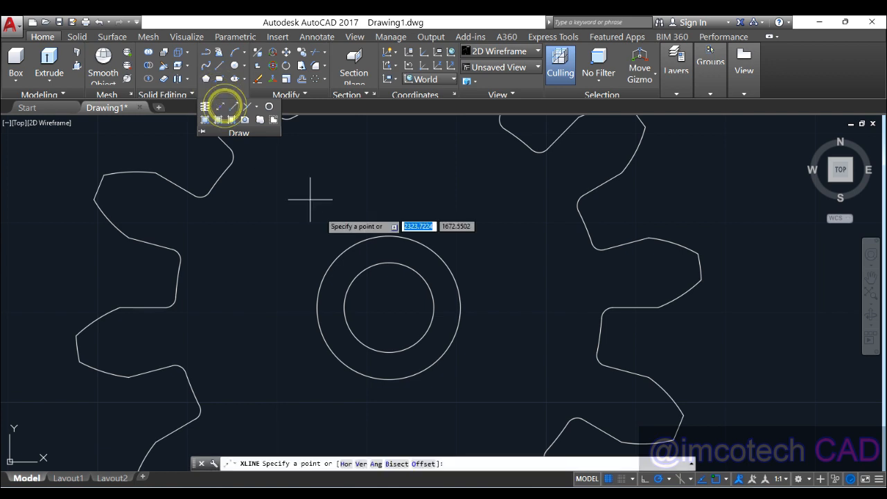
left_click(388, 307)
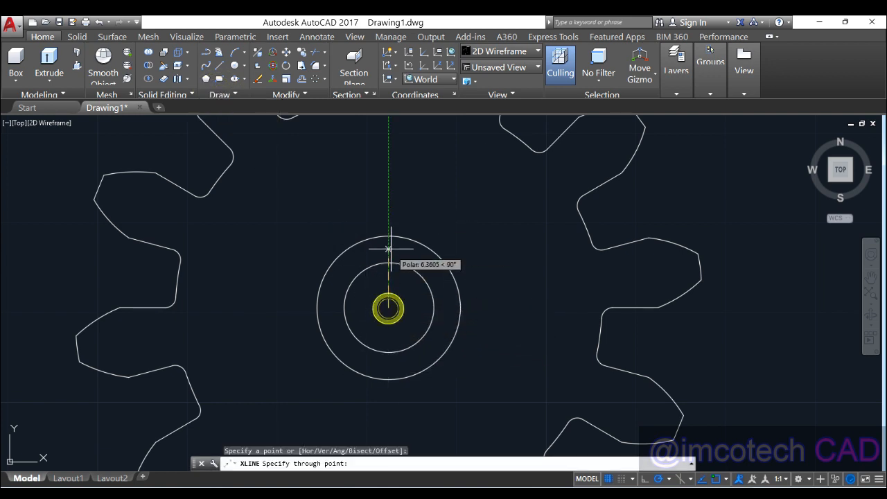
left_click(389, 237)
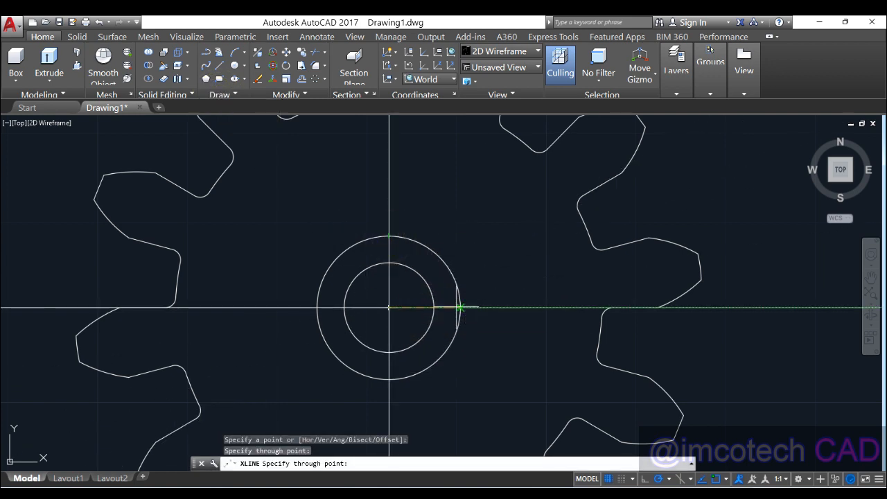
left_click(457, 307)
key("Return")
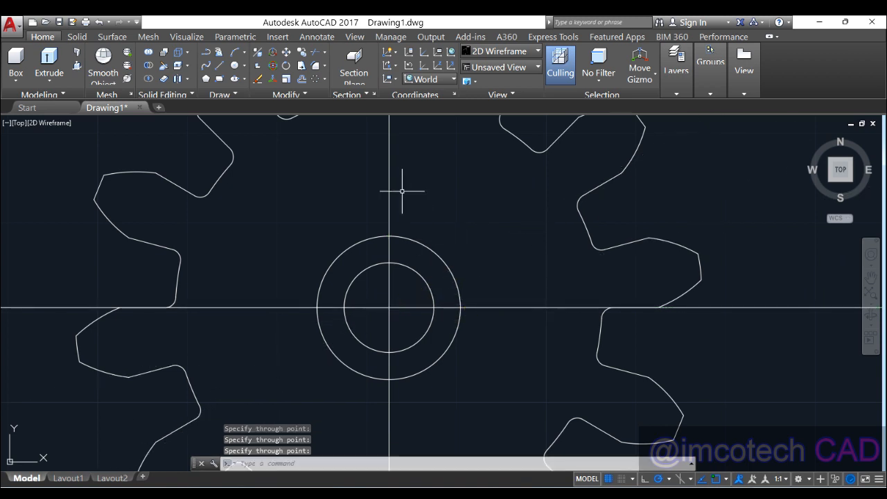
Offset the vertical construction line by 1 to each side
left_click(303, 79)
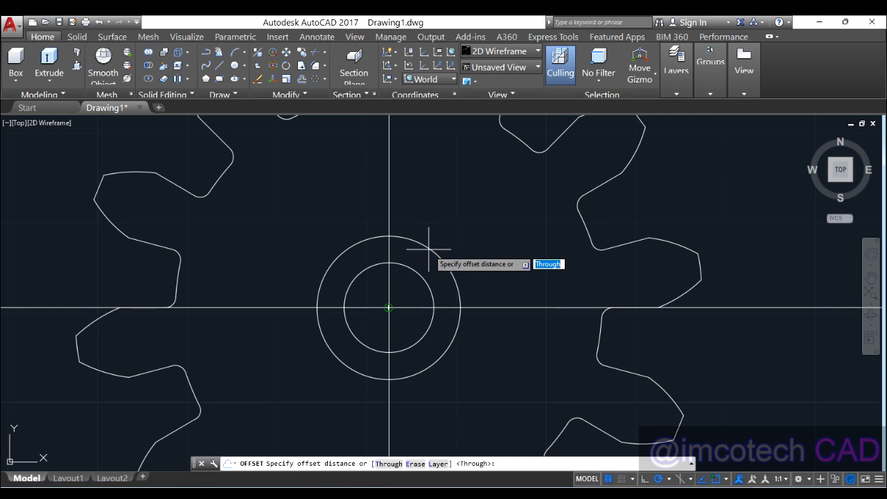
key("Return")
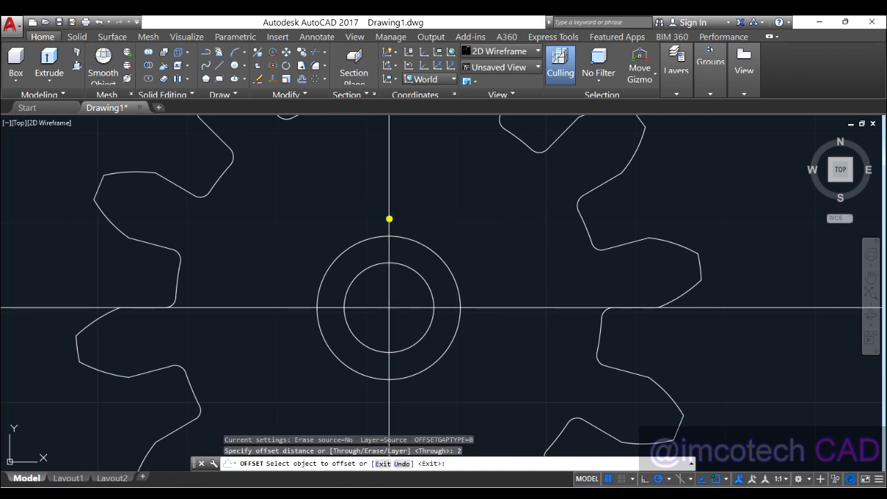
left_click(389, 218)
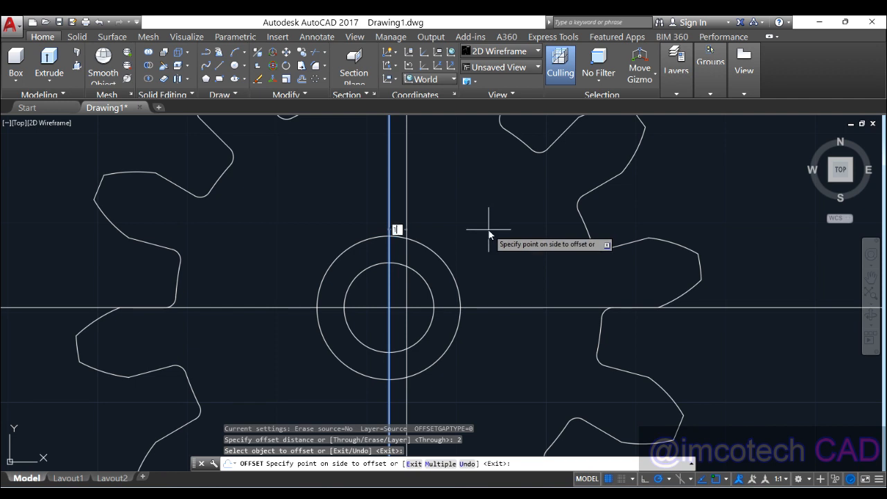
left_click(488, 234)
left_click(388, 220)
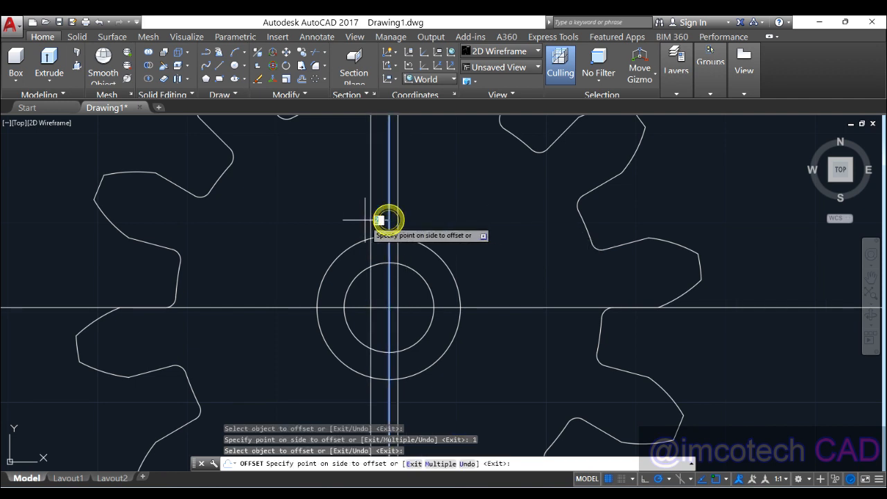
type("1")
key("Return")
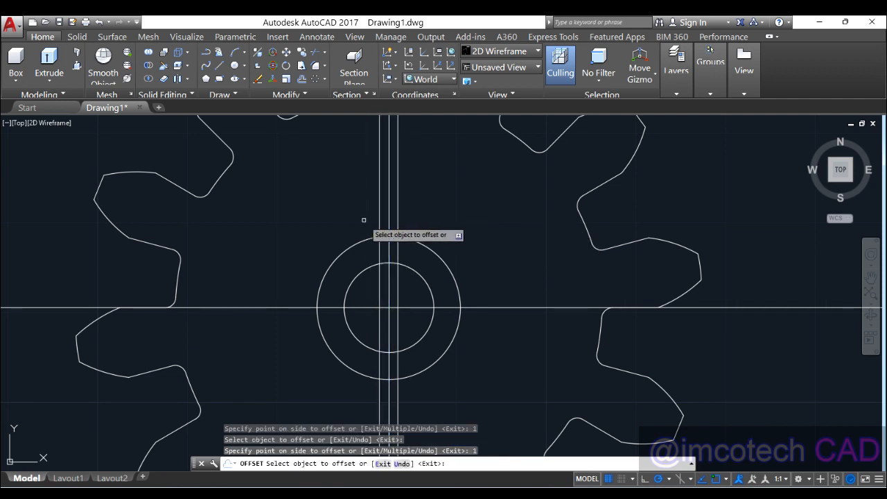
Offset the horizontal construction line 6.5 upward and erase the original horizontal line through the centre
left_click(470, 308)
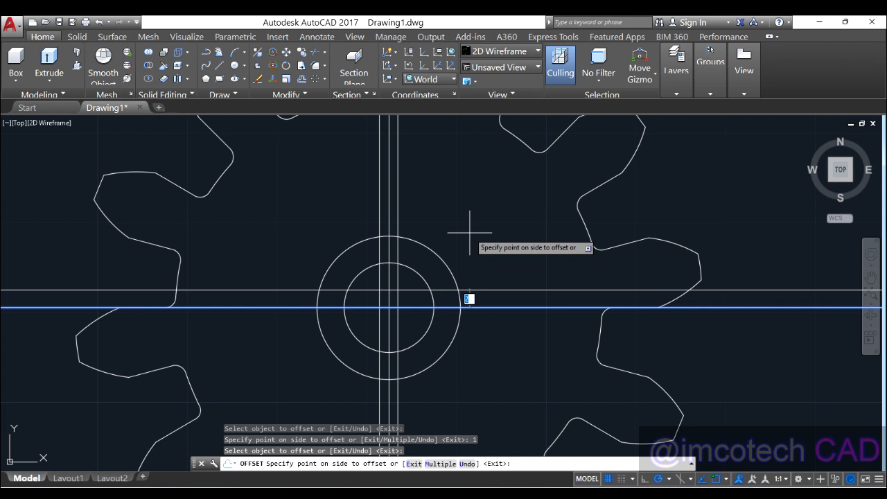
type("6.5")
key("Return")
right_click(467, 228)
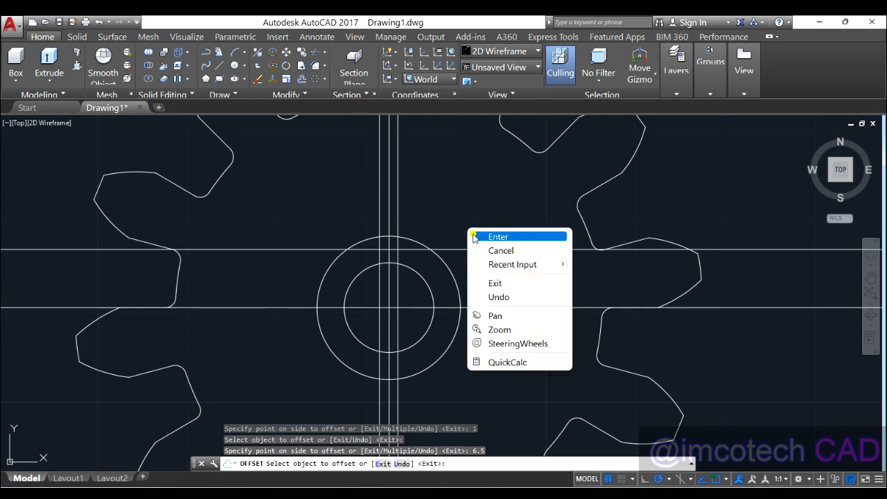
left_click(471, 233)
left_click(419, 306)
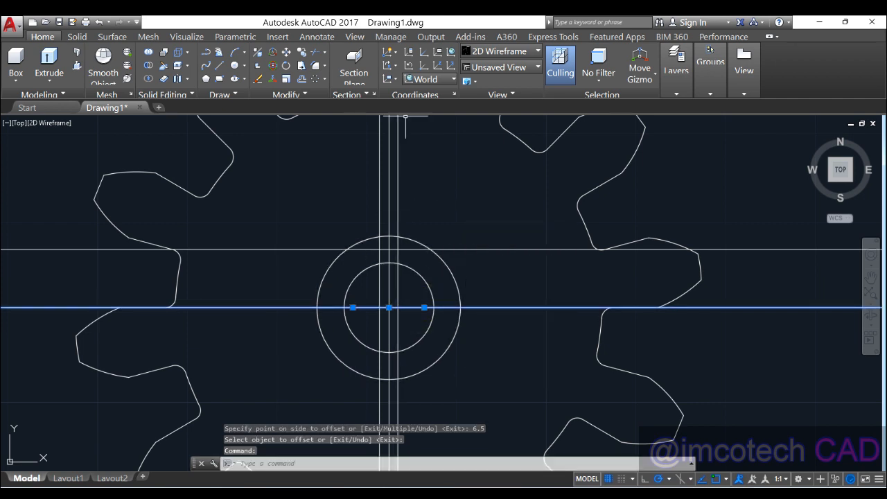
key("Delete")
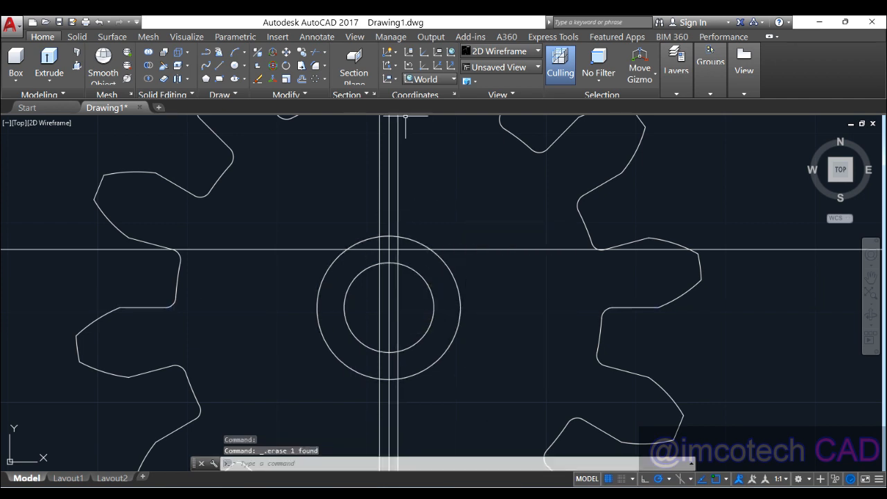
Trim the three vertical construction lines between the outer circle and the horizontal line above the bore
left_click(316, 54)
key("Return")
scroll(401, 247, "up", 4)
scroll(402, 243, "up", 2)
left_click(402, 243)
left_click(293, 237)
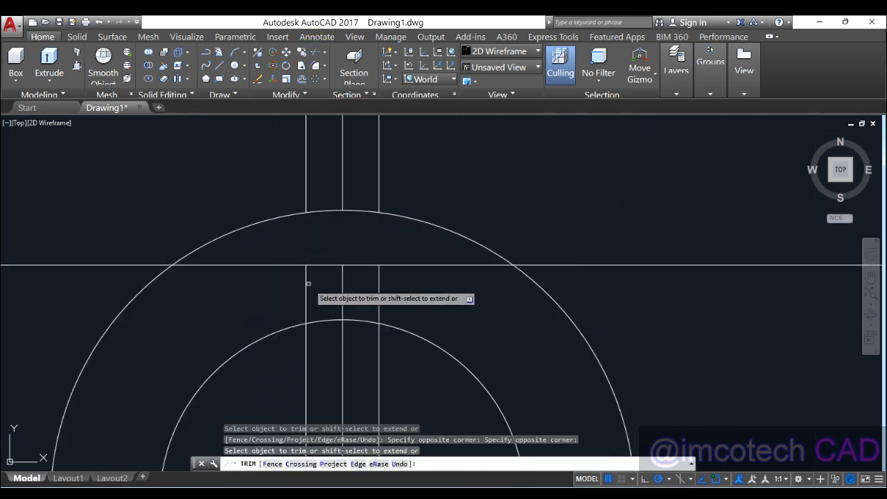
Trim the centre line inside the keyway and the horizontal line on both sides of the keyway within the outer circle
left_click(343, 294)
left_click(277, 286)
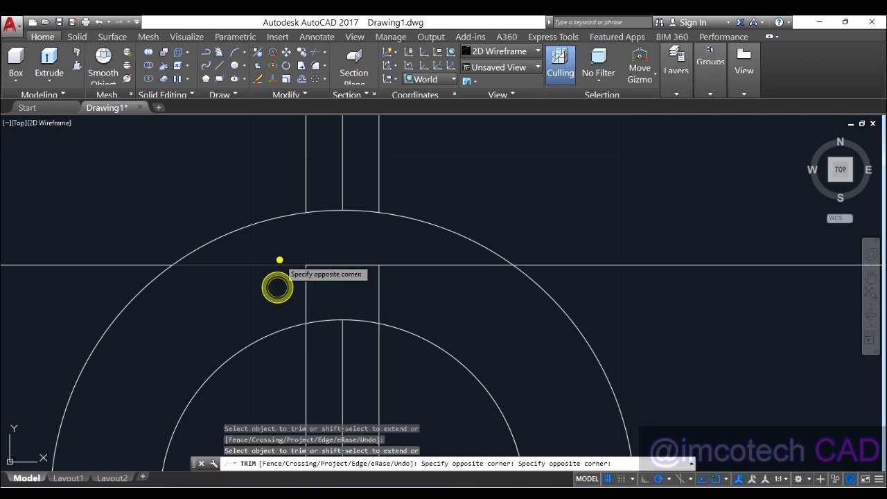
left_click(278, 258)
left_click(437, 293)
left_click(440, 264)
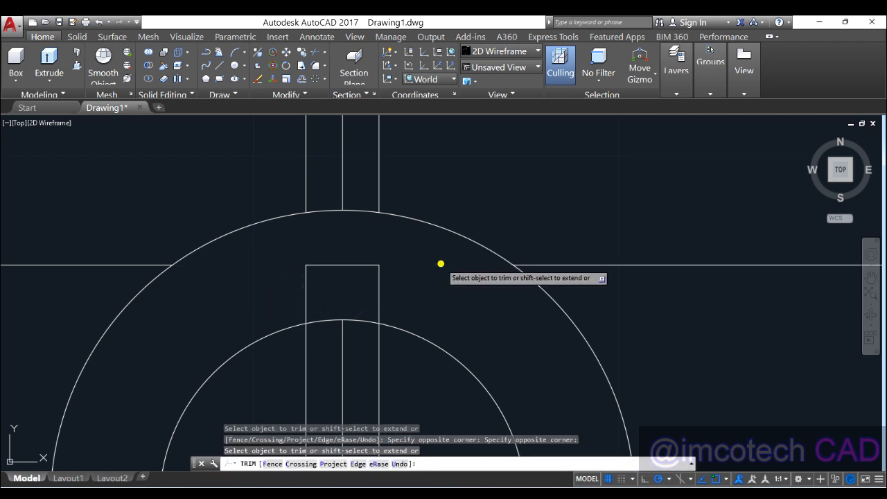
Trim the bore arc across the keyway opening and the vertical lines inside the bore
left_click(357, 329)
left_click(326, 307)
scroll(457, 231, "down", 5)
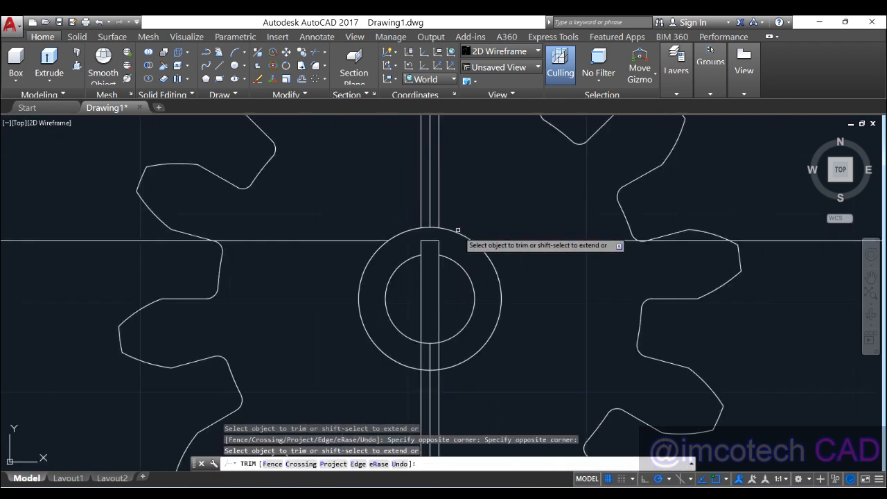
left_click(396, 297)
left_click(467, 297)
right_click(492, 158)
left_click(499, 165)
Erase the leftover vertical and horizontal construction line pieces outside the hub circle
left_click(461, 196)
left_click(354, 180)
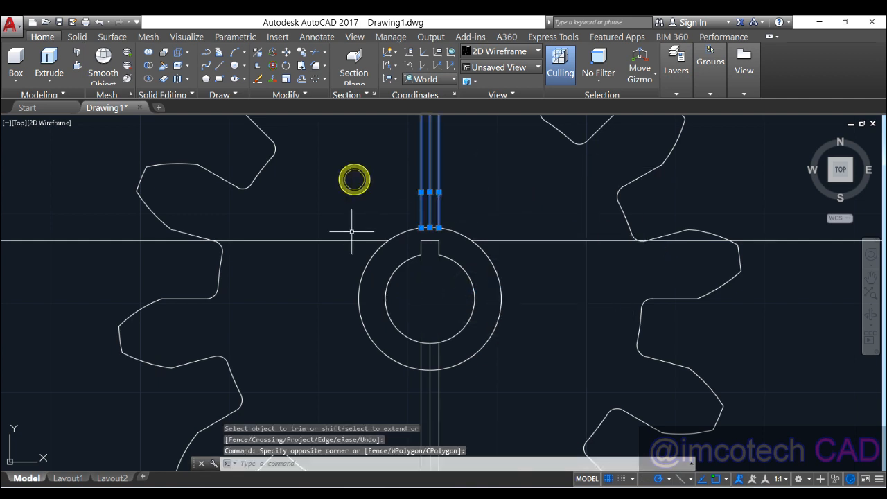
left_click(348, 240)
left_click(531, 241)
left_click(484, 387)
left_click(381, 394)
key("Delete")
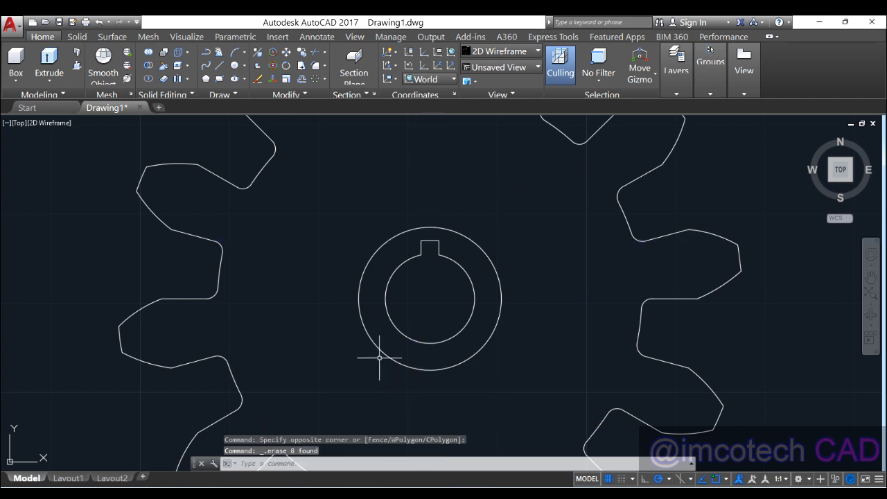
Select the hub circle with the bore and keyway, check the selection of the whole gear, and clear it
scroll(379, 357, "down", 4)
left_click(355, 276)
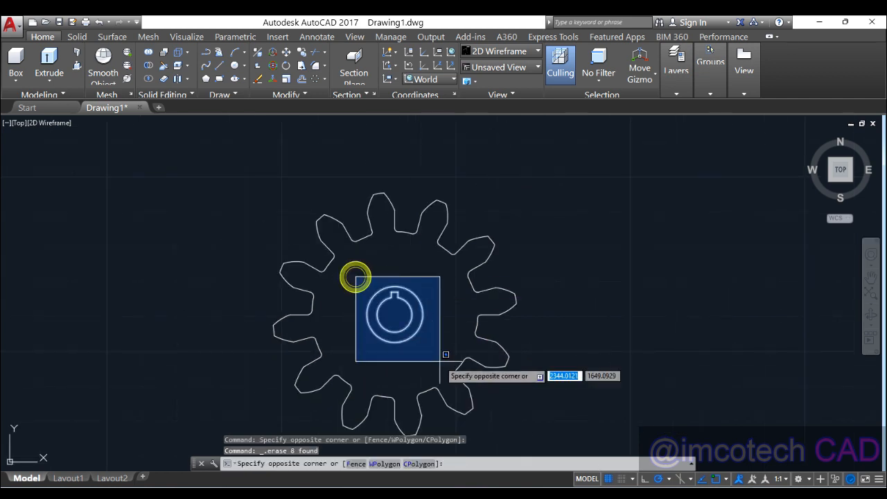
left_click(440, 360)
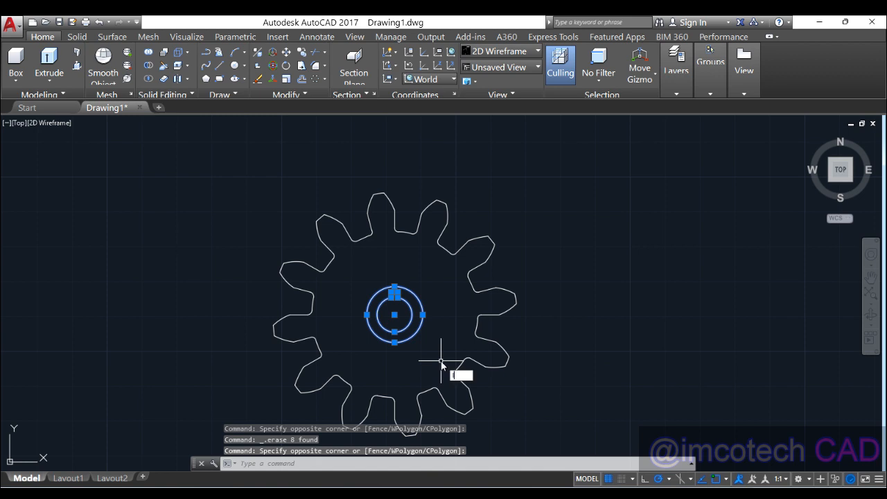
key("Return")
middle_click_drag(594, 361, 578, 343)
scroll(579, 343, "down", 2)
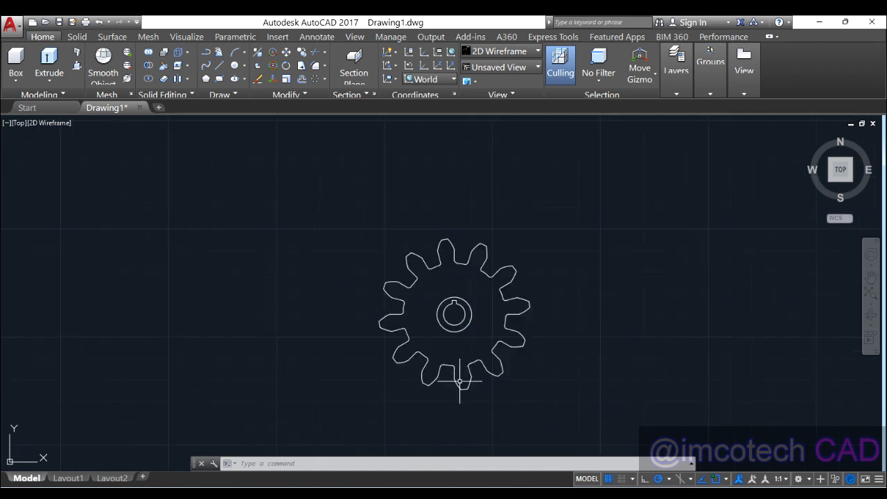
left_click(331, 215)
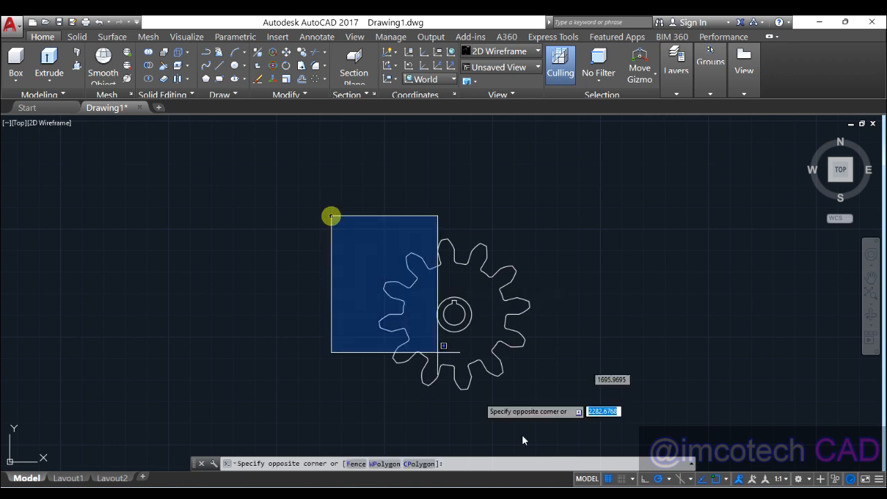
left_click(562, 428)
key("Escape")
middle_click_drag(523, 337, 468, 311)
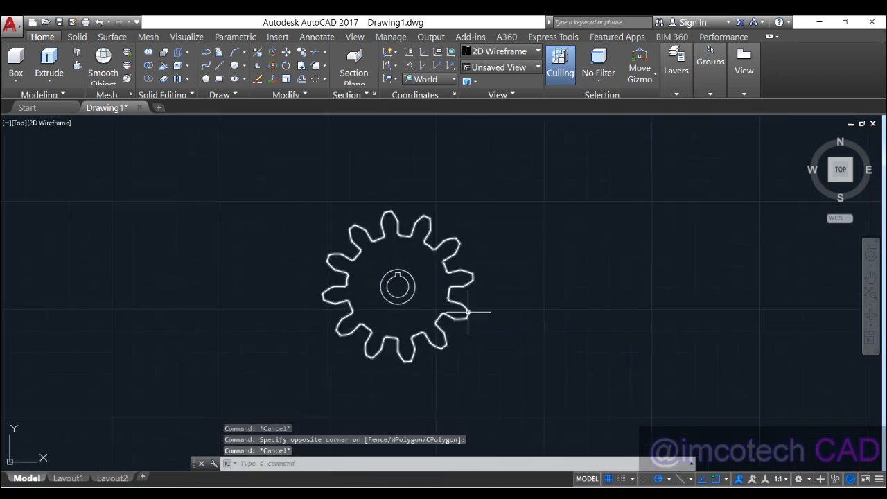
scroll(468, 312, "up", 2)
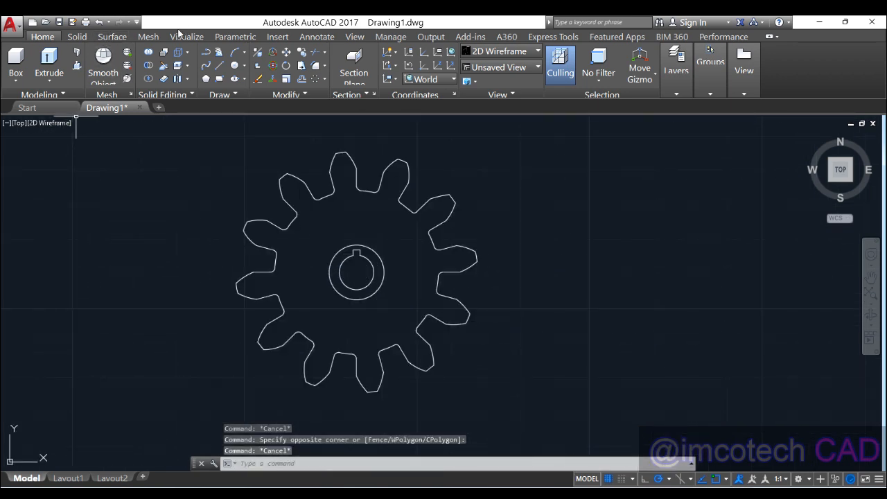
Undo the last Presspull operation
left_click(70, 38)
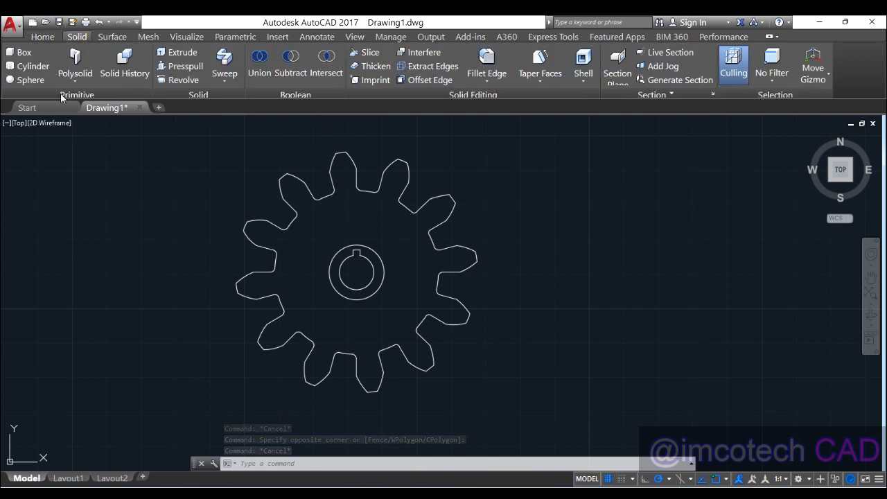
key("ctrl+z")
key("ctrl+z")
Presspull the gear area between the tooth outline and the hub circle to a height of 25
middle_click_drag(463, 345, 215, 247, "shift")
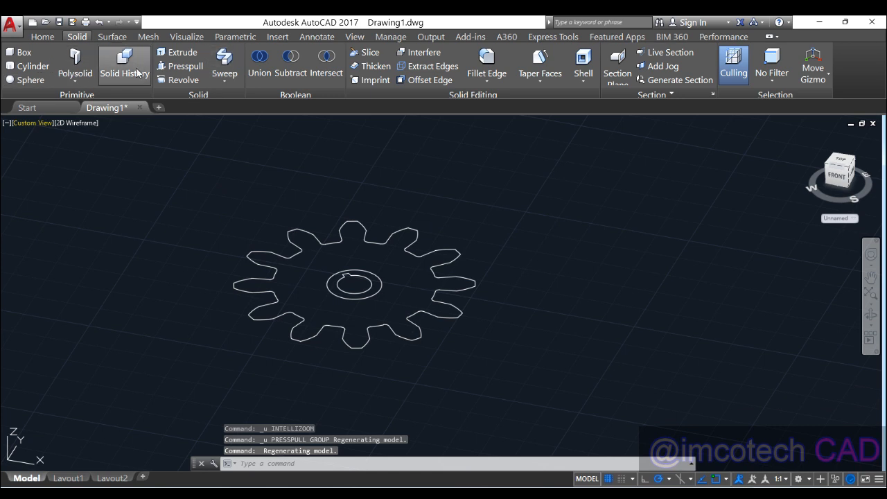
left_click(181, 66)
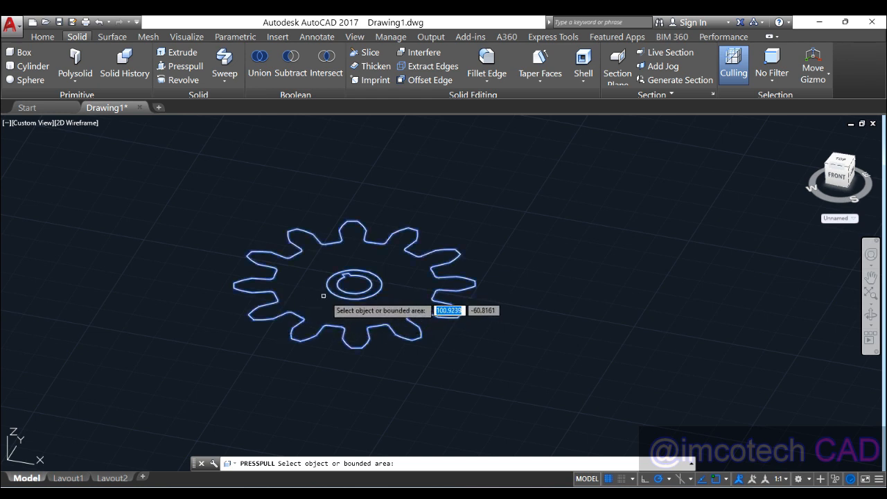
scroll(325, 295, "up", 2)
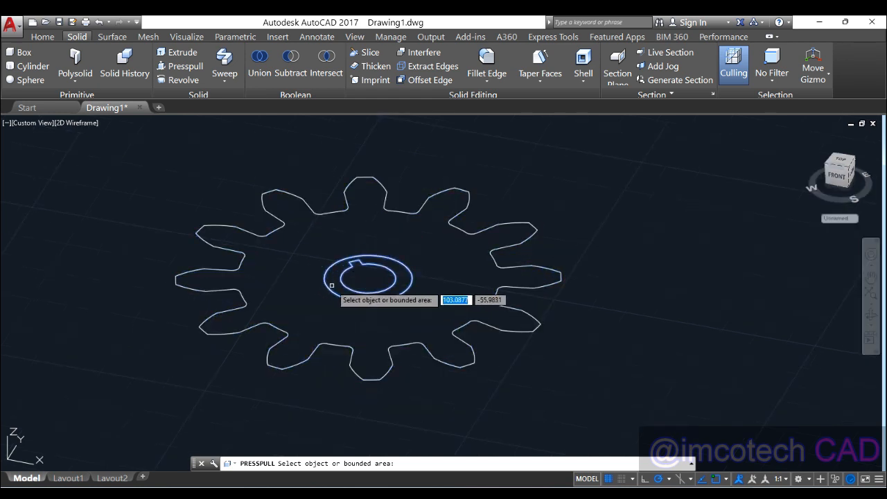
left_click(312, 312)
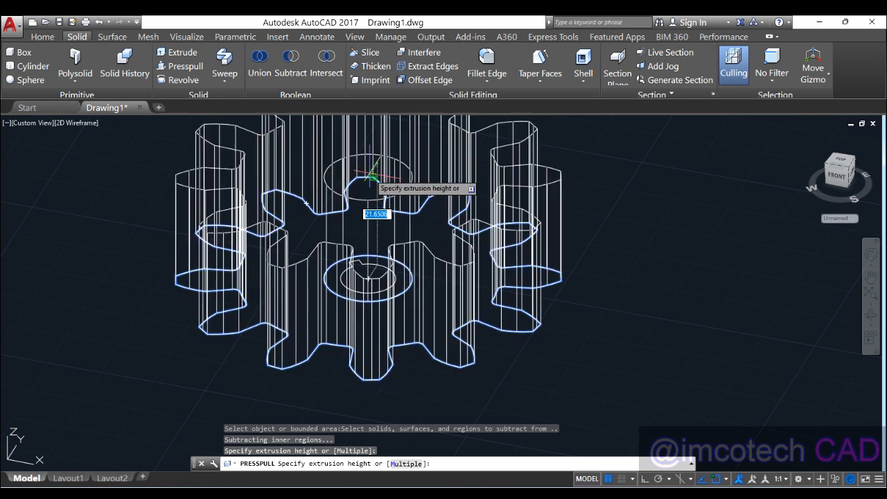
type("25")
key("Return")
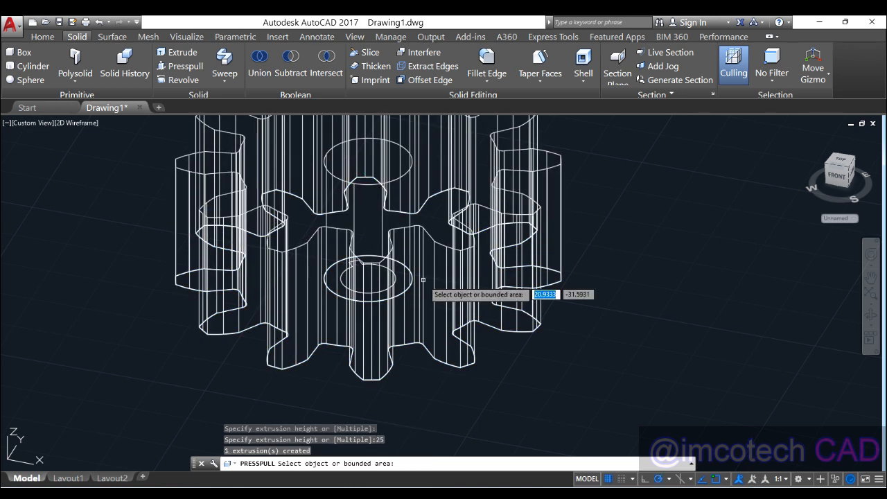
key("Return")
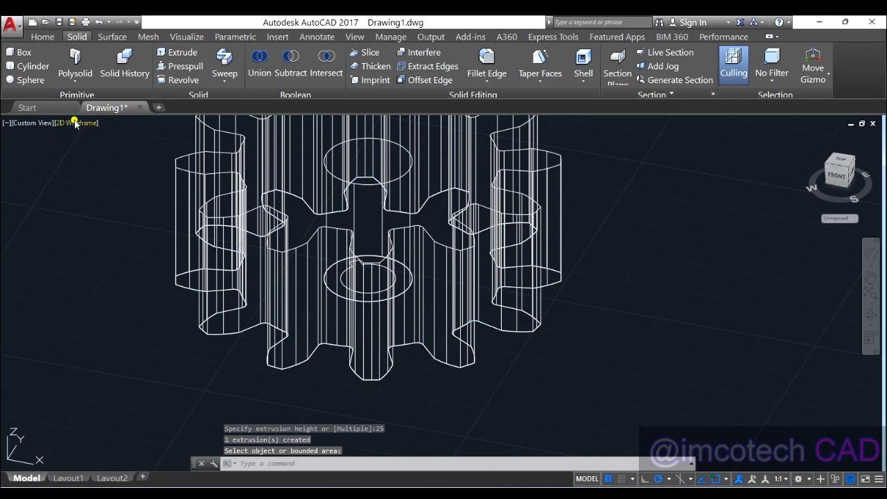
Set the visual style to Shaded
left_click(75, 122)
left_click(104, 210)
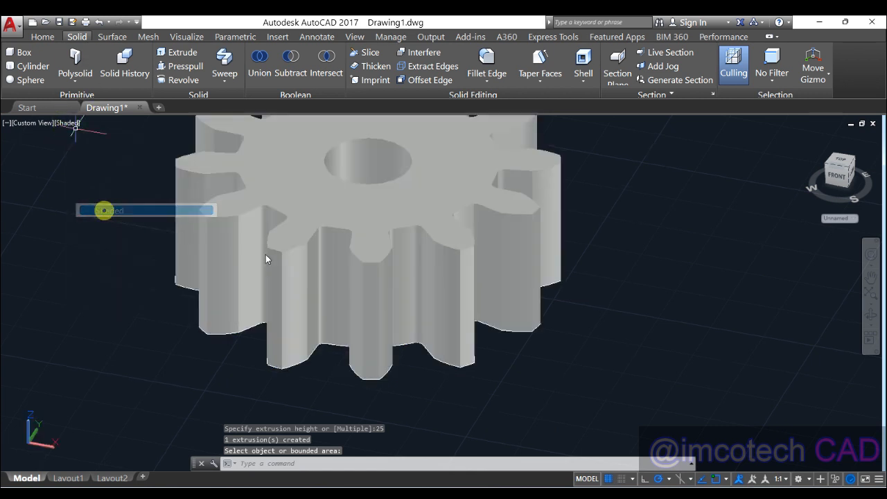
middle_click_drag(372, 254, 381, 298, "shift")
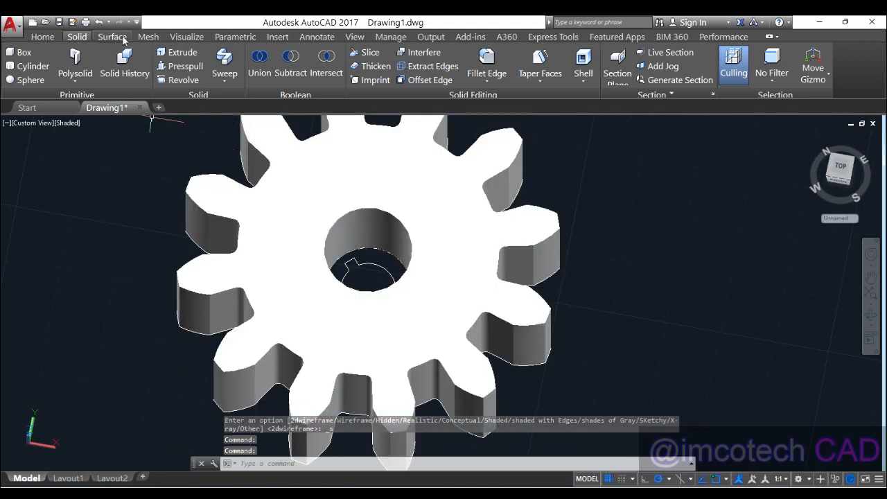
Presspull the hub ring between the hub circle and the keyed bore to a height of 30
left_click(178, 66)
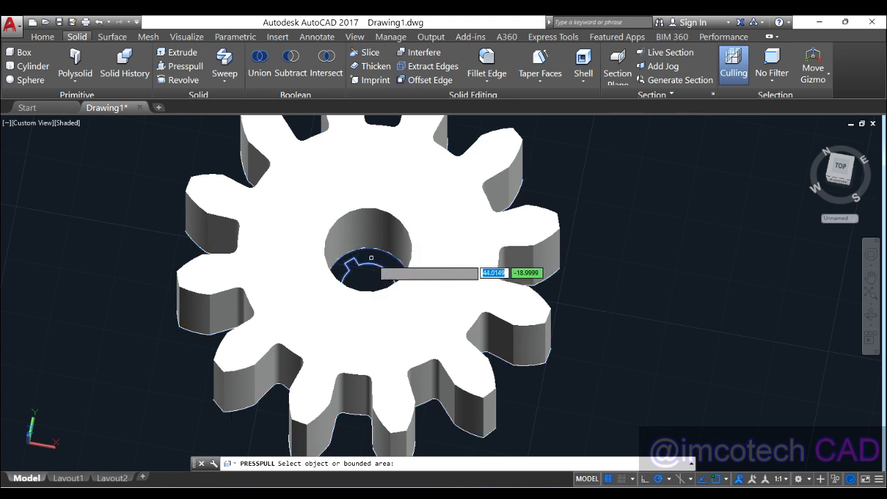
left_click(372, 258)
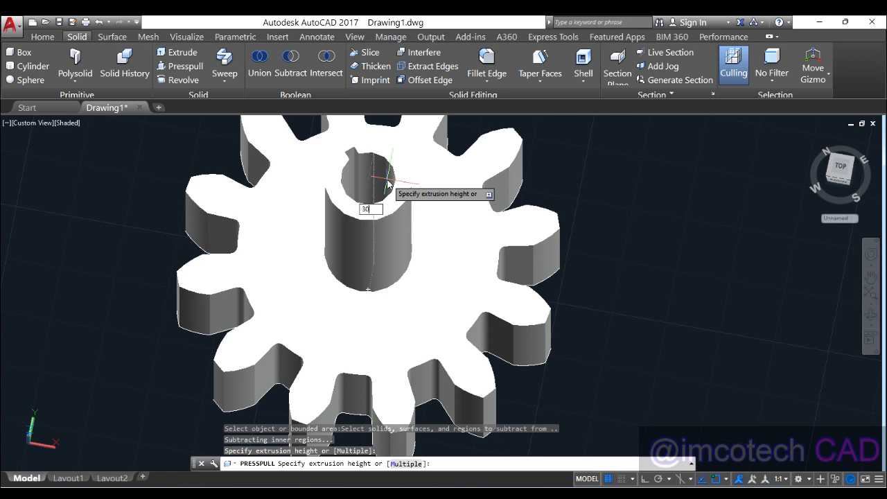
key("Return")
middle_click_drag(347, 273, 363, 163, "shift")
middle_click_drag(336, 136, 311, 146, "shift")
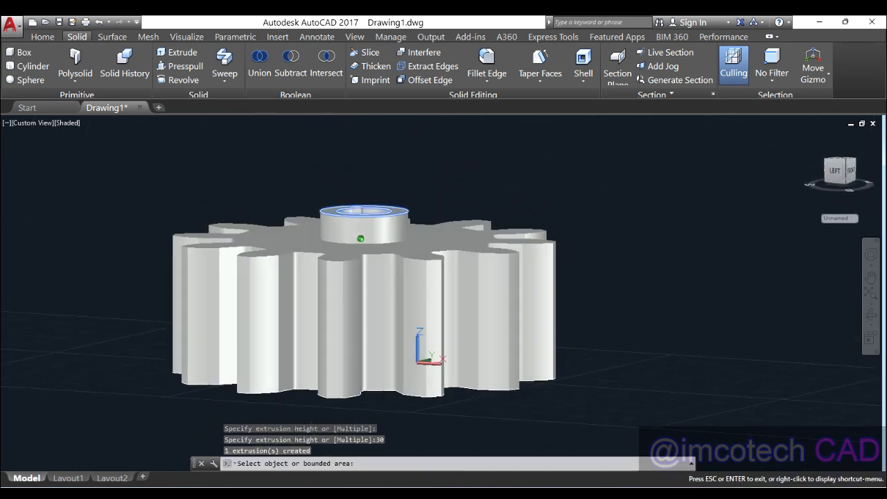
Try to Presspull the hub ring 5 outward from the gear's underside
scroll(377, 343, "down", 3)
middle_click_drag(377, 343, 367, 234, "shift")
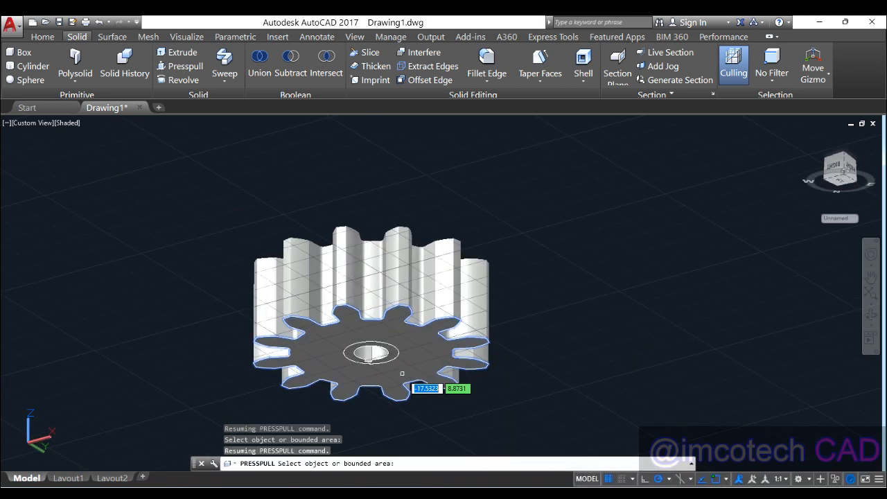
scroll(401, 373, "up", 2)
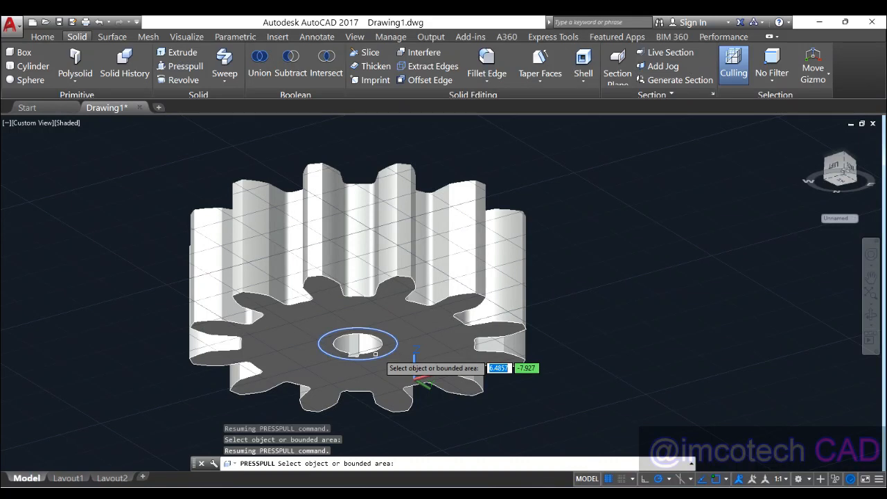
left_click(382, 351)
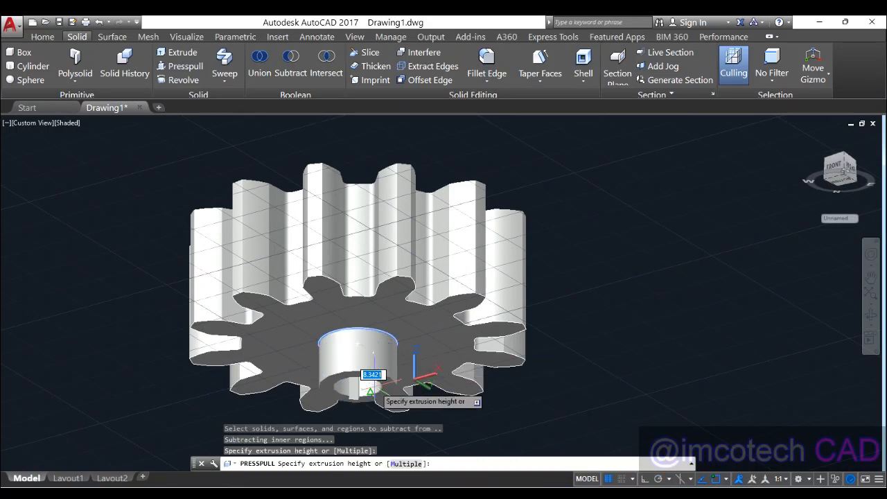
type("5")
key("Return")
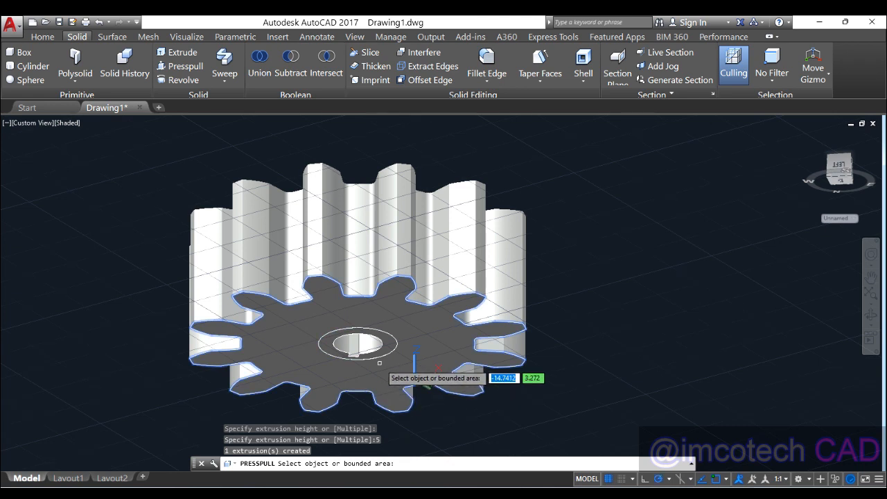
key("ctrl+z")
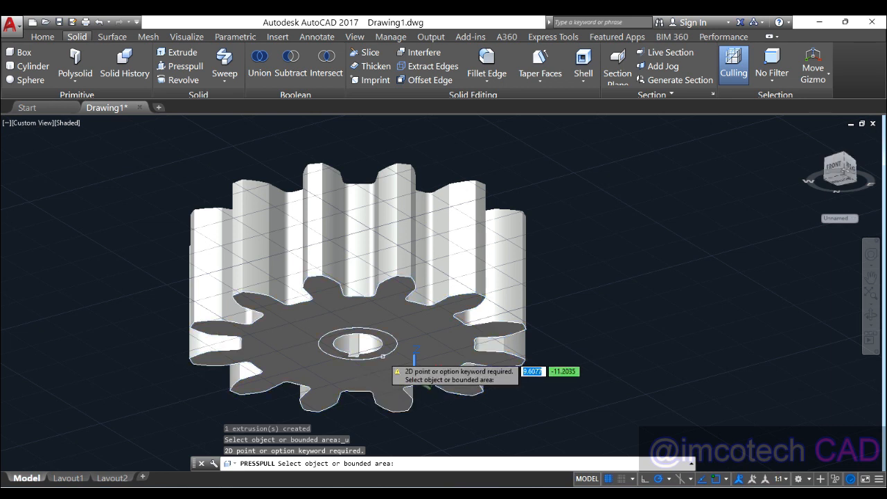
Presspull the hub ring on the gear's underside 5 downward
left_click(384, 356)
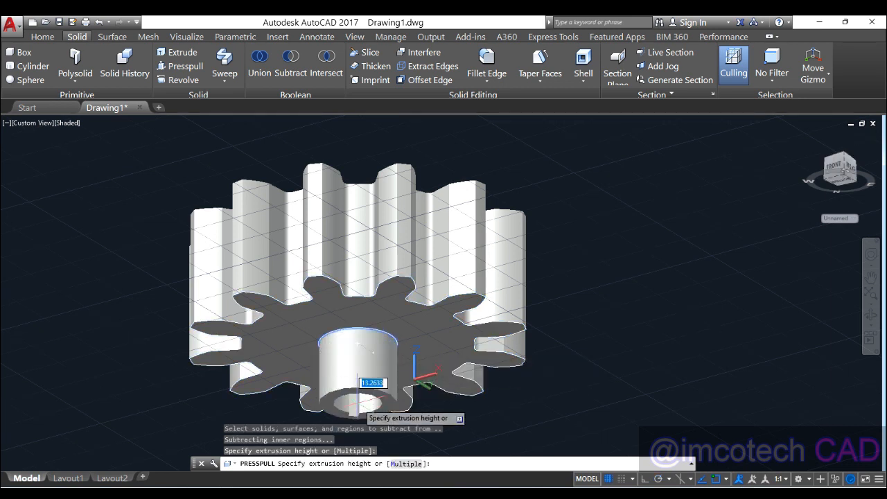
key("Return")
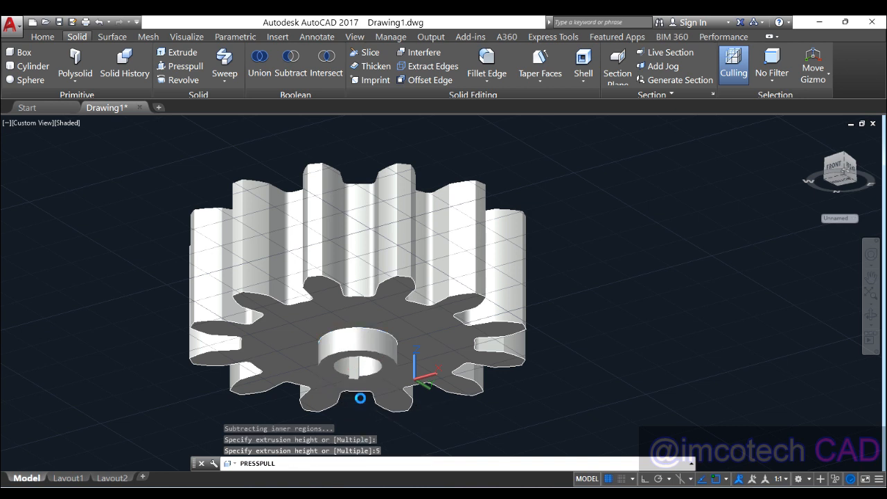
key("Return")
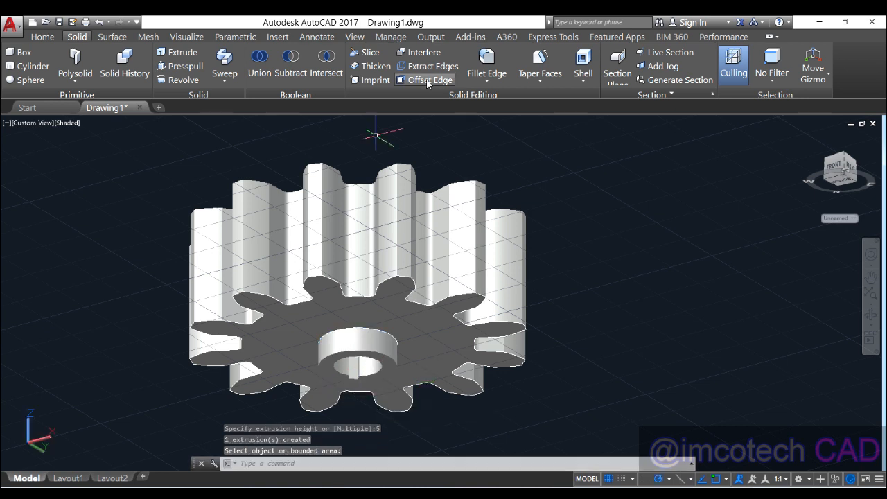
Examine the gear body and the hub with its keyway from above
middle_click_drag(524, 186, 424, 364, "shift")
middle_click_drag(403, 220, 497, 244, "shift")
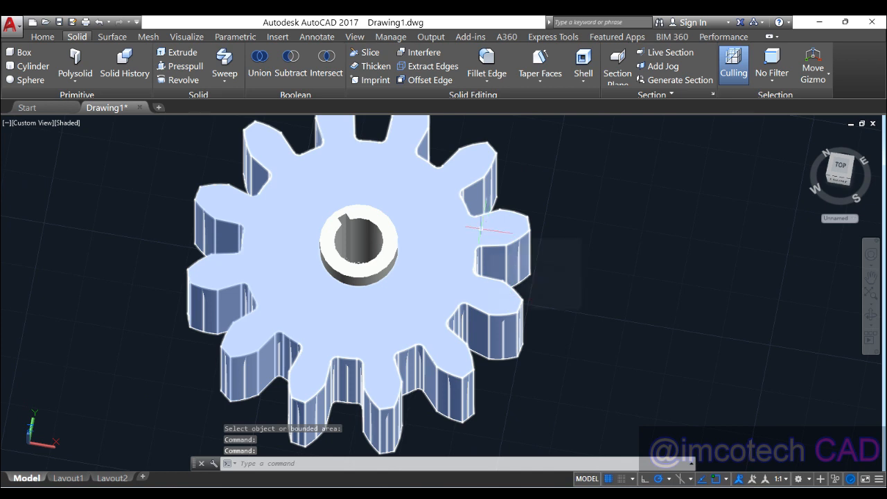
mouse_move(481, 227)
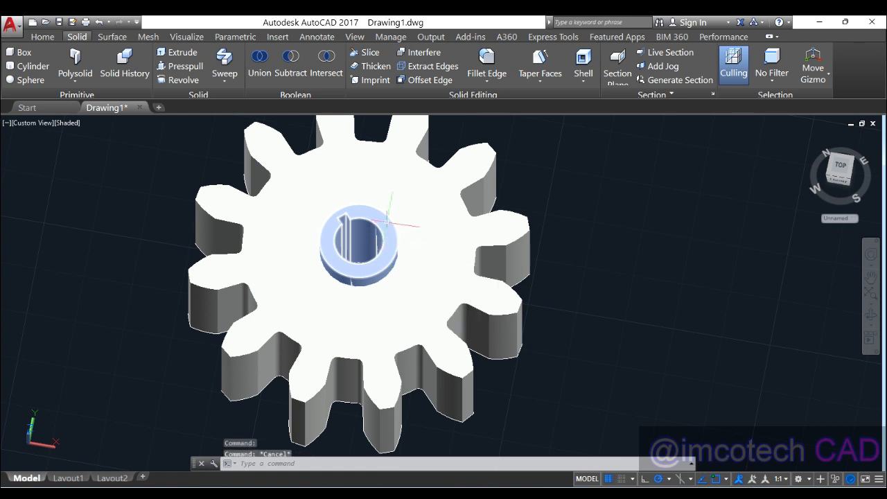
scroll(391, 222, "down", 3)
middle_click_drag(393, 224, 393, 173, "shift")
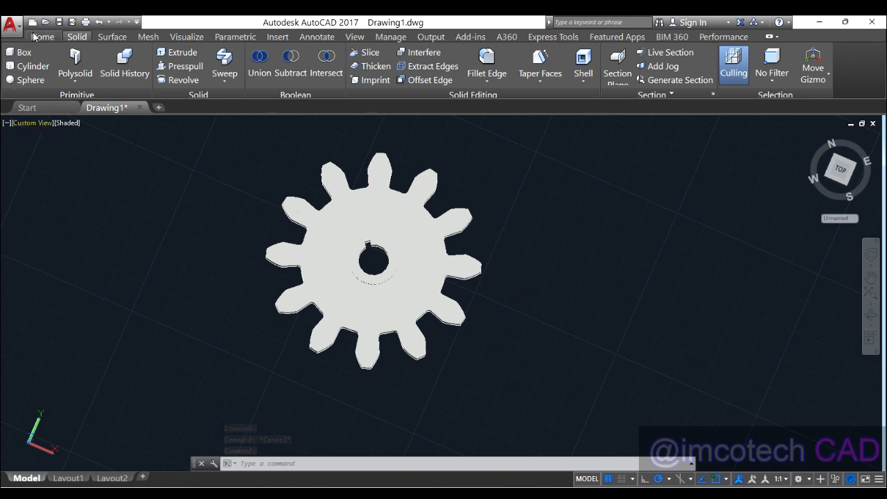
Open the properties of the toothed gear solid and set its color to Green
left_click(41, 38)
middle_click_drag(435, 258, 408, 252, "shift")
scroll(408, 252, "down", 1)
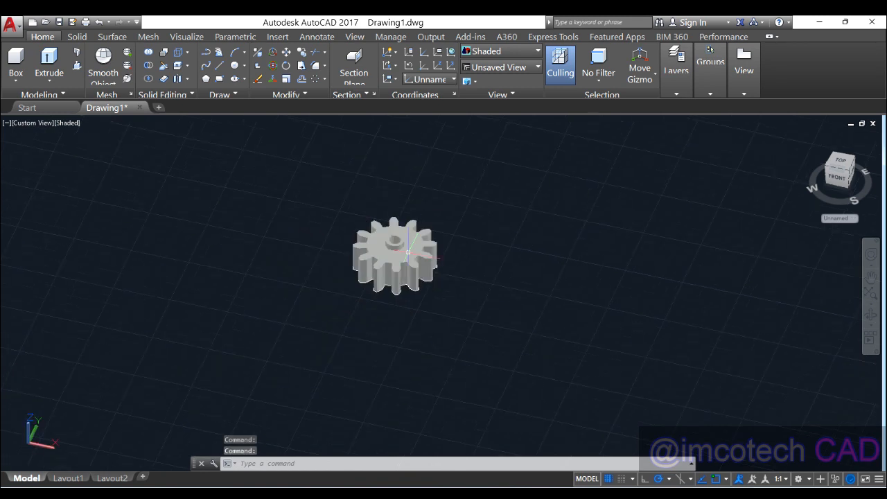
left_click(406, 255)
right_click(407, 253)
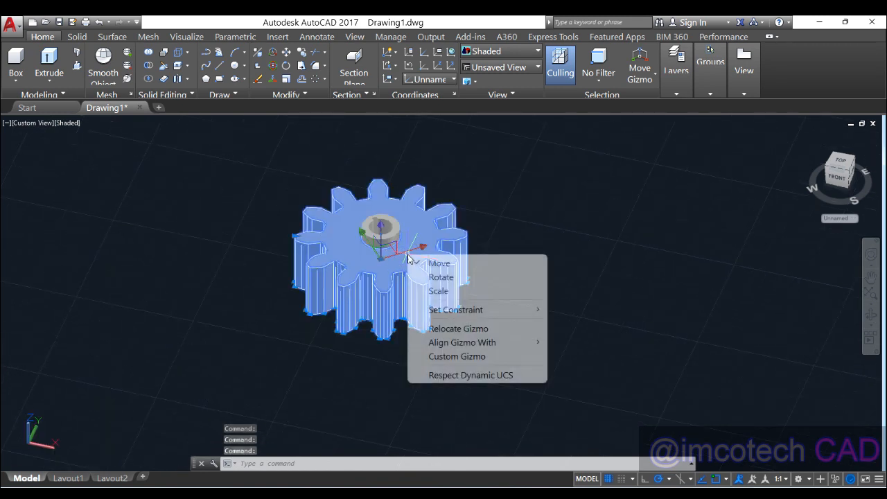
left_click(376, 298)
right_click(374, 286)
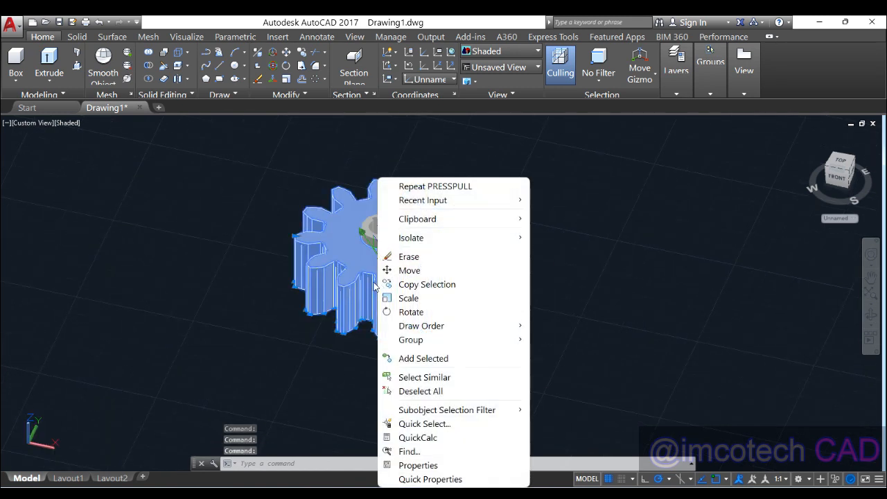
left_click(417, 464)
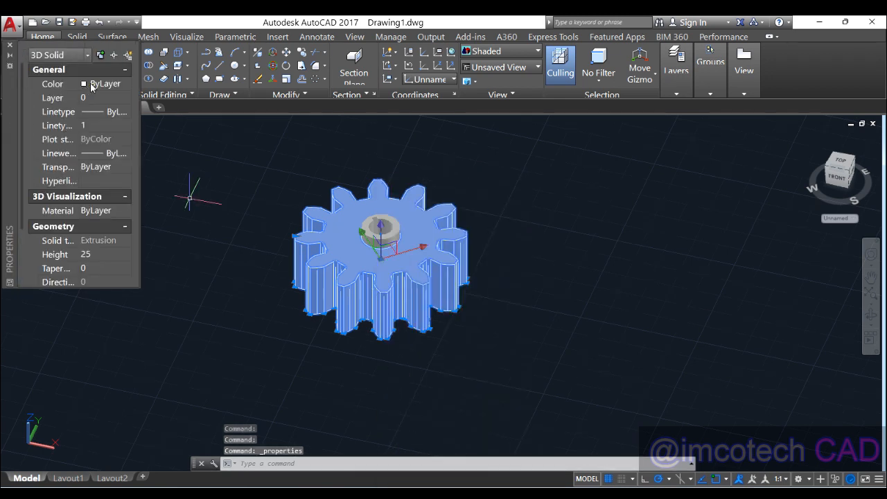
left_click(95, 84)
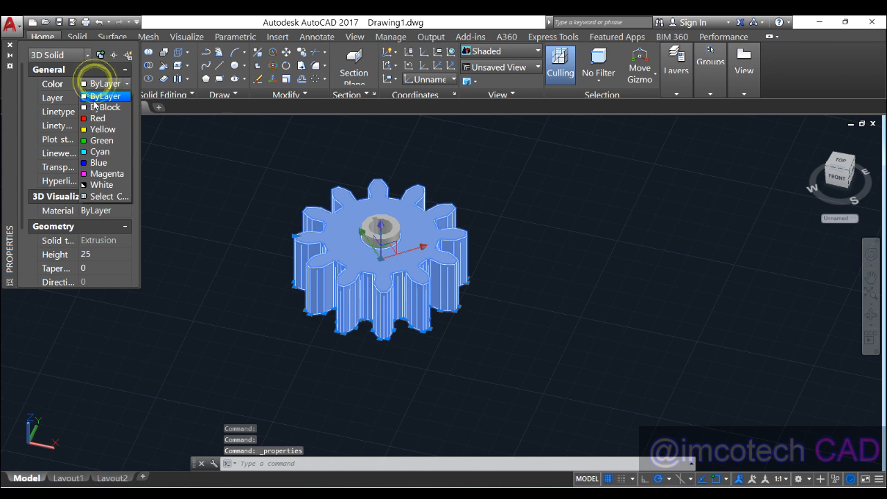
left_click(95, 141)
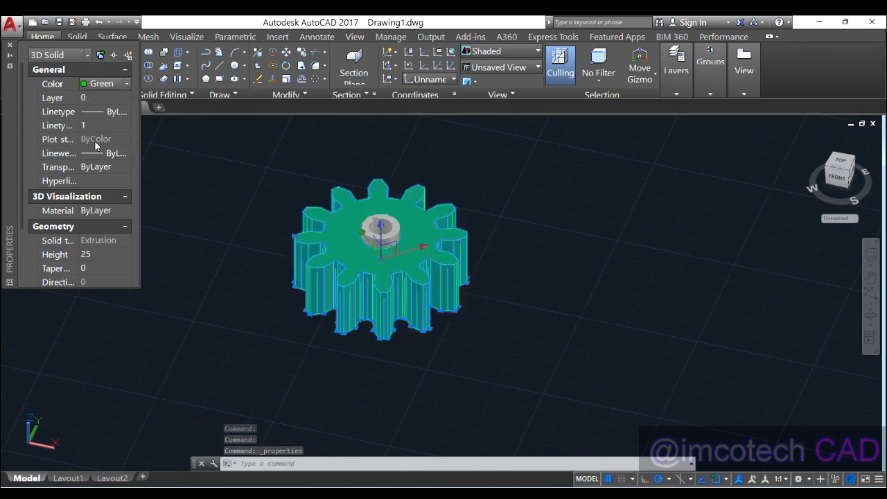
Change the toothed gear solid's color to Yellow and clear the selection
left_click(92, 86)
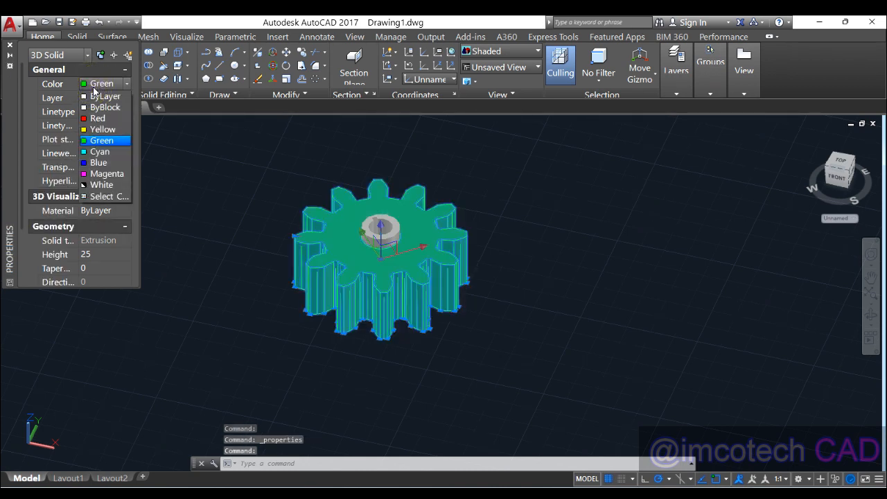
left_click(96, 130)
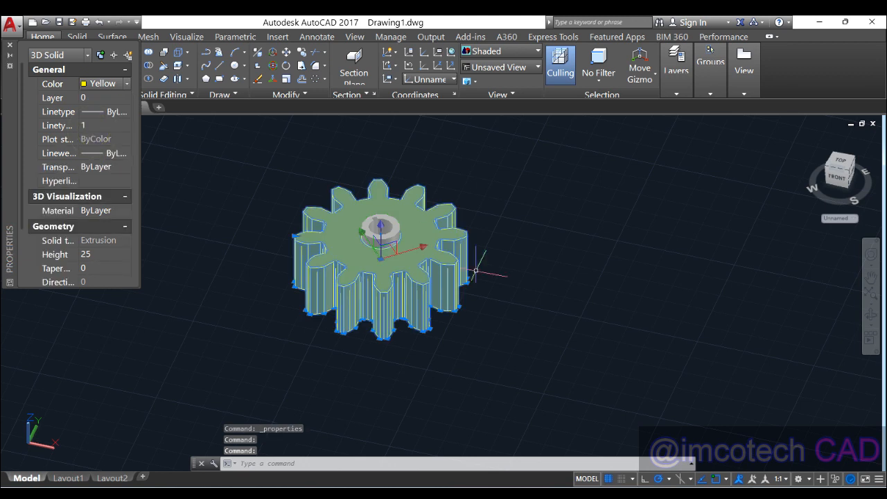
key("Escape")
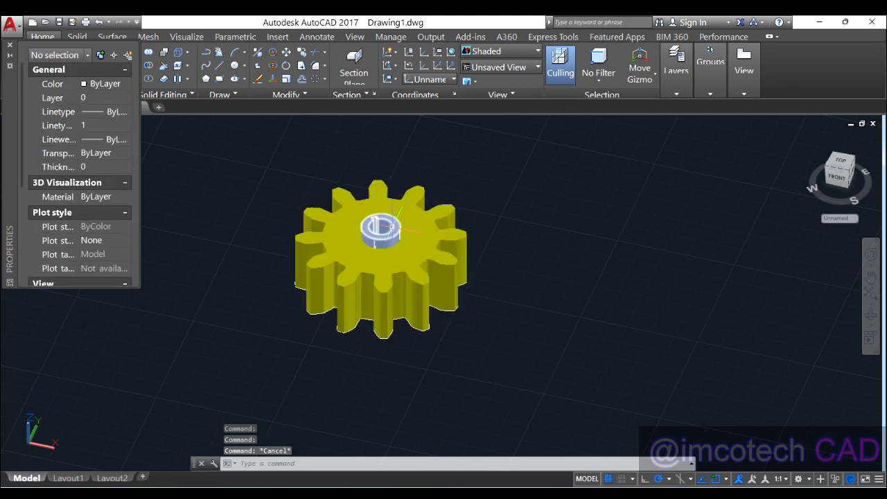
Set the color of the hub solid on the gear's upper face to Red
left_click(389, 227)
left_click(88, 83)
left_click(104, 83)
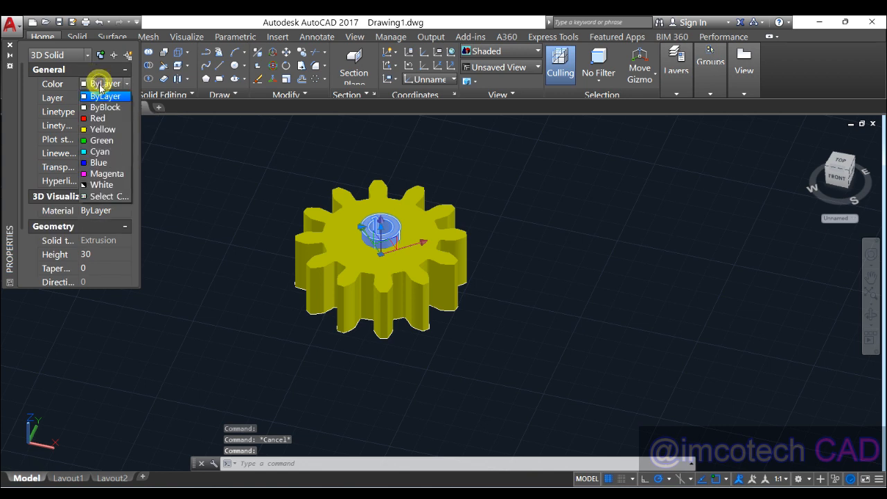
left_click(97, 113)
key("Escape")
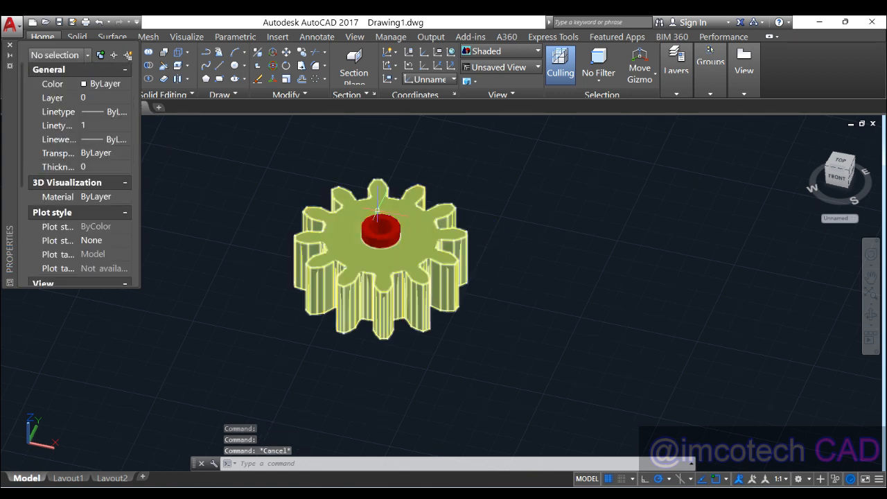
Examine the colored gear body and its keyed hub from above
middle_click_drag(357, 298, 374, 257, "shift")
scroll(374, 256, "down", 4)
scroll(379, 257, "up", 8)
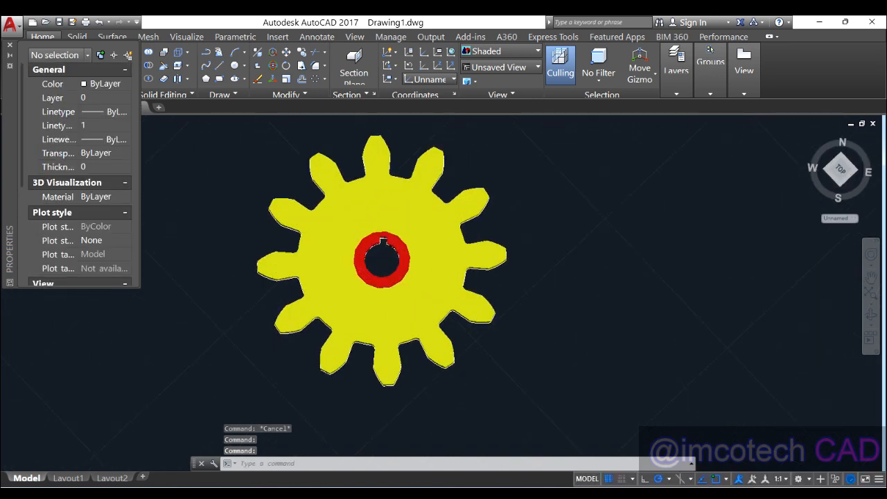
middle_click_drag(429, 225, 364, 256)
scroll(408, 206, "up", 1)
scroll(350, 207, "down", 2)
scroll(350, 207, "down", 2)
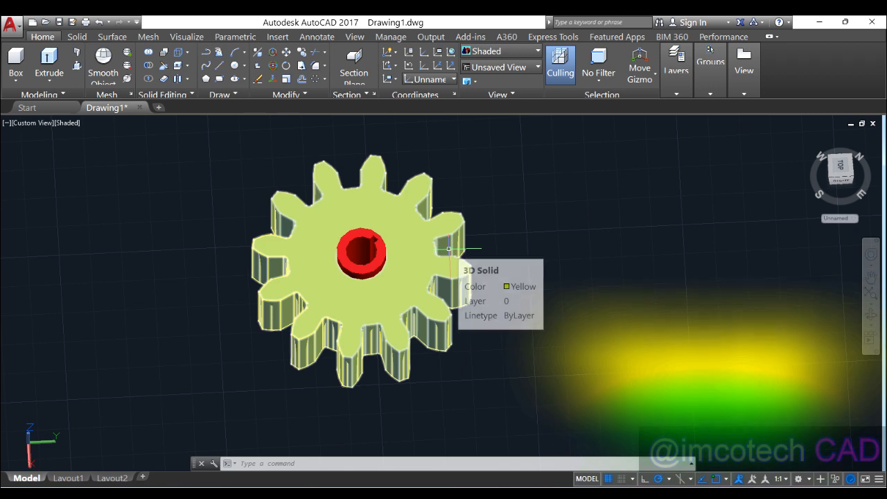
Set the color of the hub ring on the gear's underside to Red through its properties
middle_click_drag(449, 248, 452, 101, "shift")
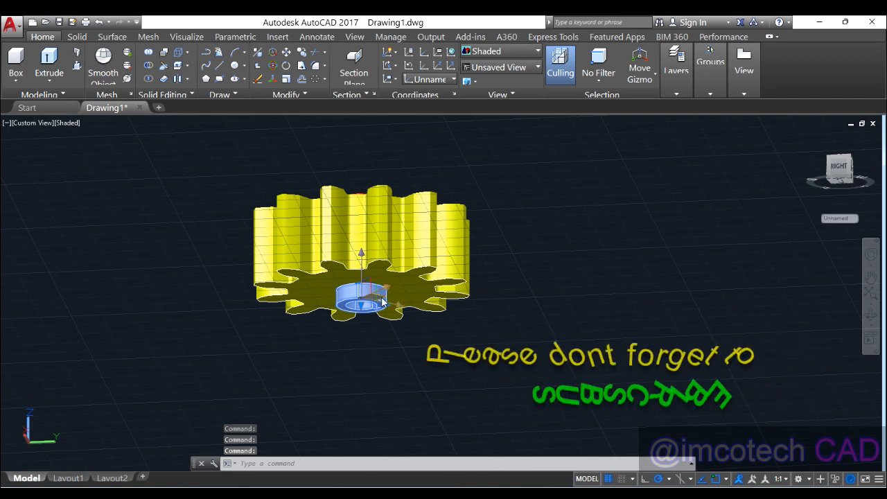
right_click(341, 305)
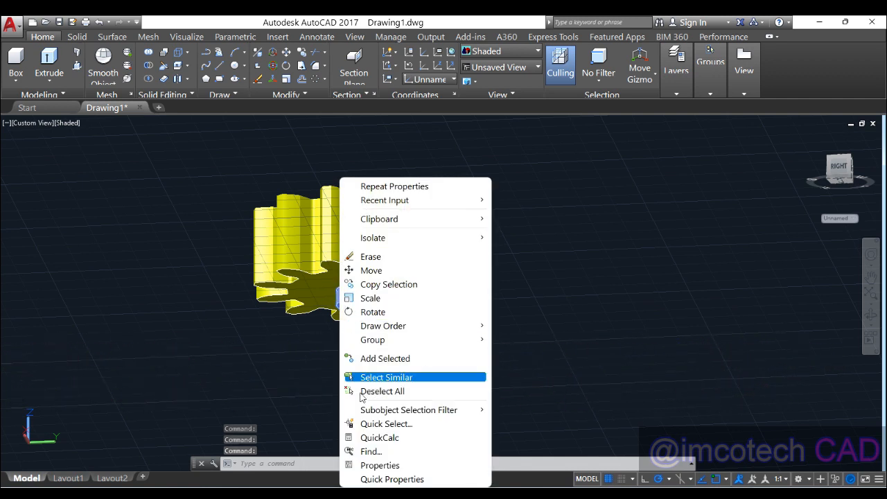
left_click(374, 465)
left_click(96, 84)
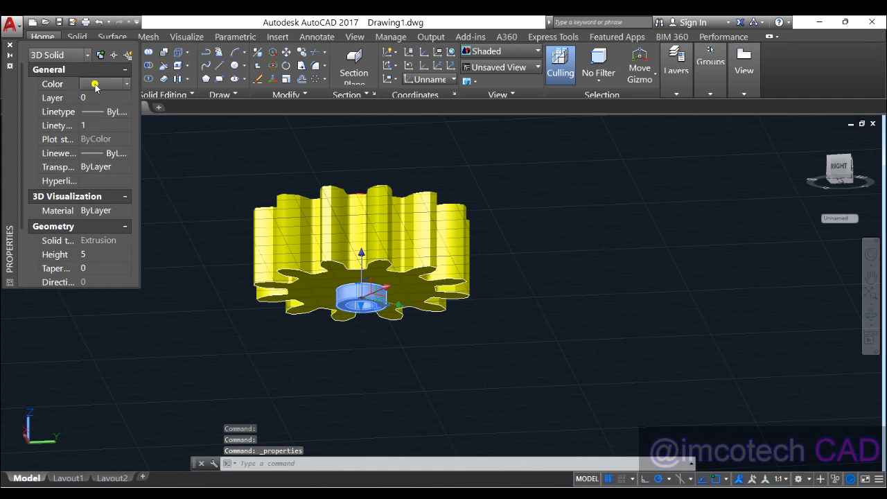
left_click(95, 84)
left_click(96, 118)
key("Escape")
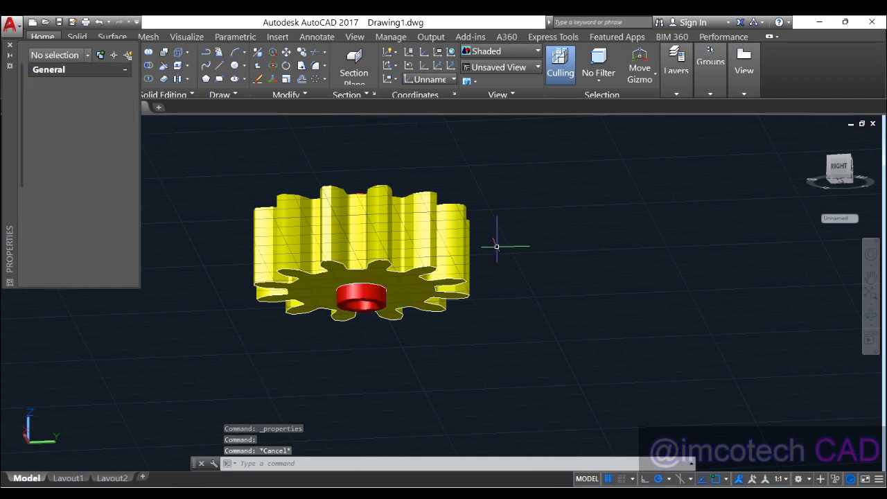
Examine the finished gear's teeth, hub and keyway from several angles and distances
middle_click_drag(481, 292, 471, 336, "shift")
middle_click_drag(470, 288, 458, 337, "shift")
scroll(371, 152, "up", 4)
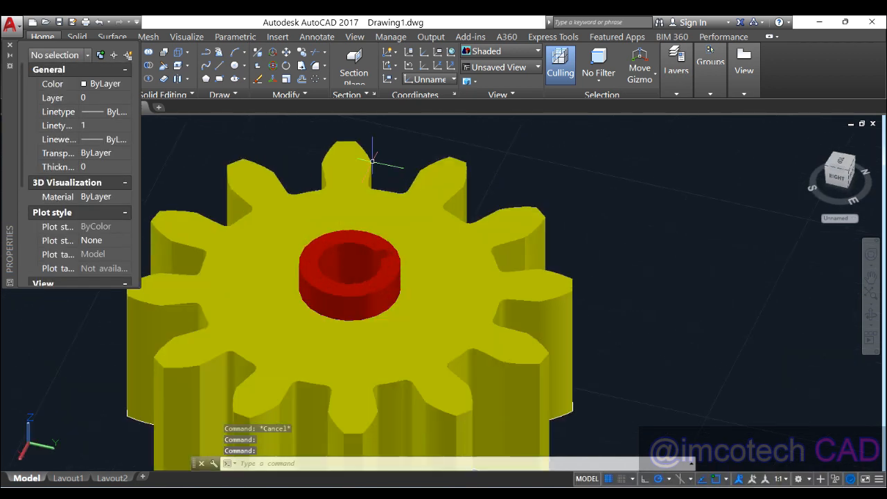
scroll(376, 156, "down", 3)
scroll(377, 180, "up", 1)
middle_click_drag(376, 188, 461, 270, "shift")
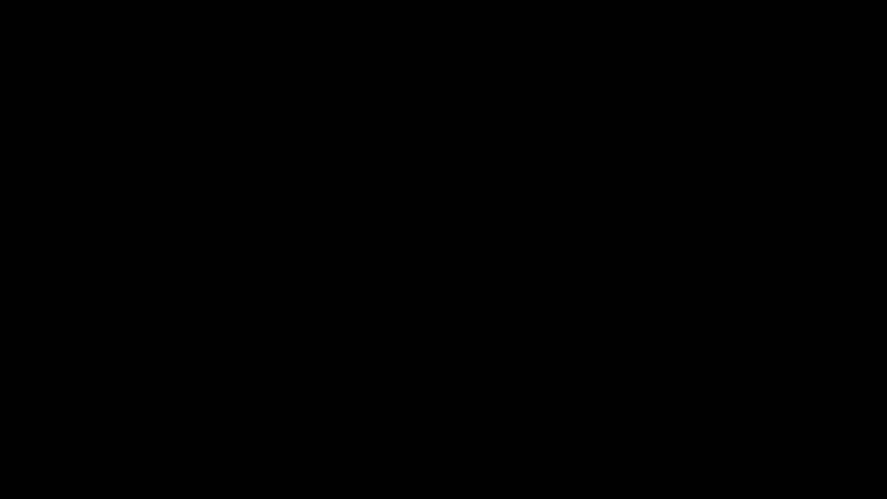